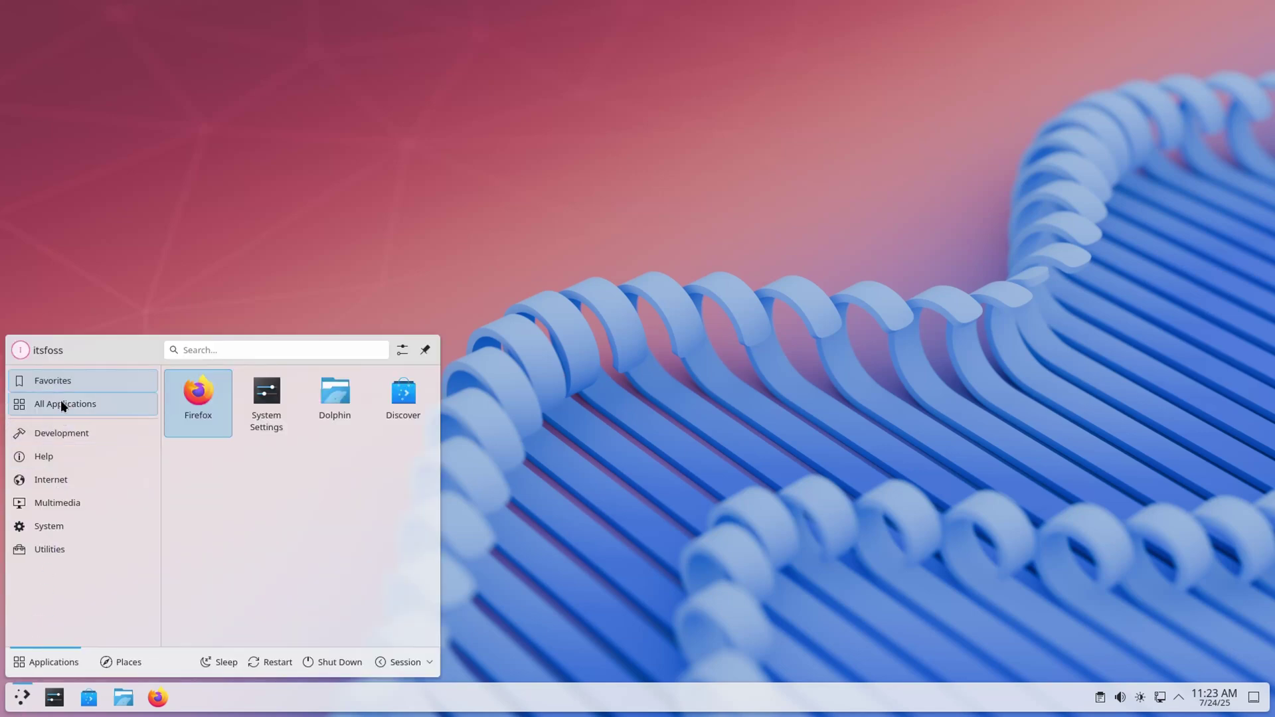
Install the Kvantum package with 'pacman -S kvantum' in Konsole and confirm the installation
mouse_move(50, 479)
left_click(595, 512)
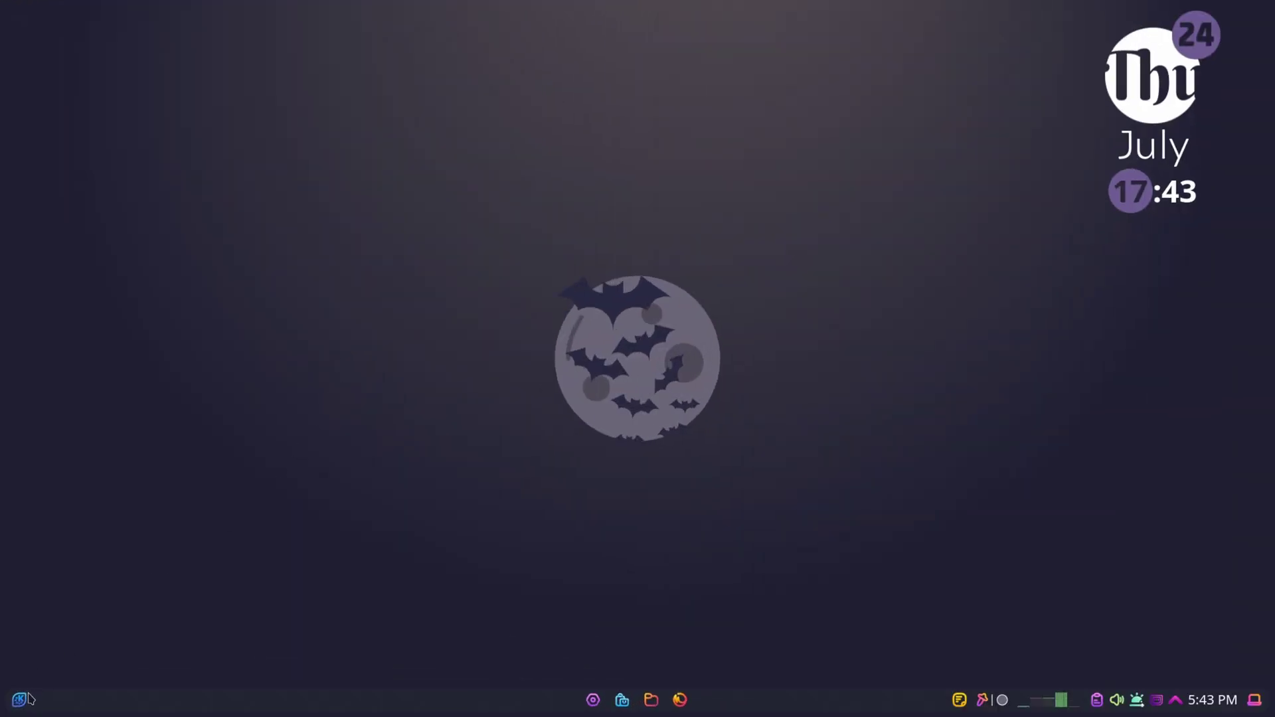
left_click(26, 699)
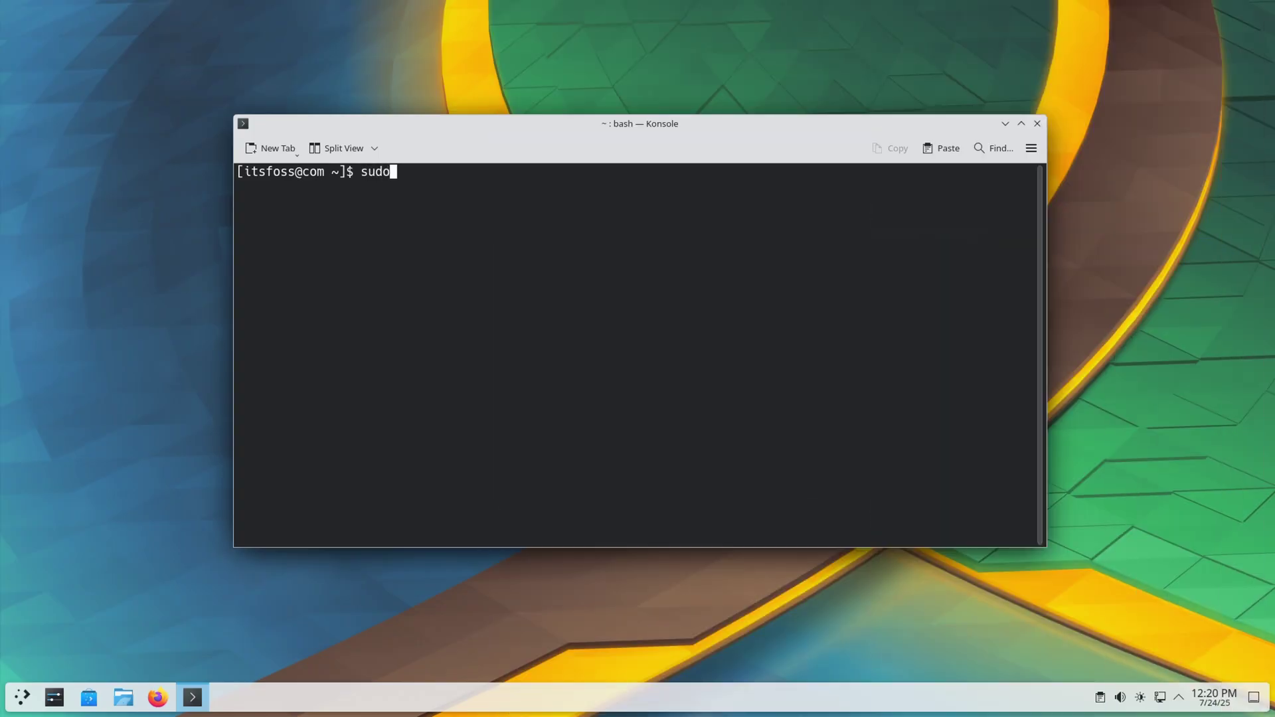
type("pacman -S kvantum")
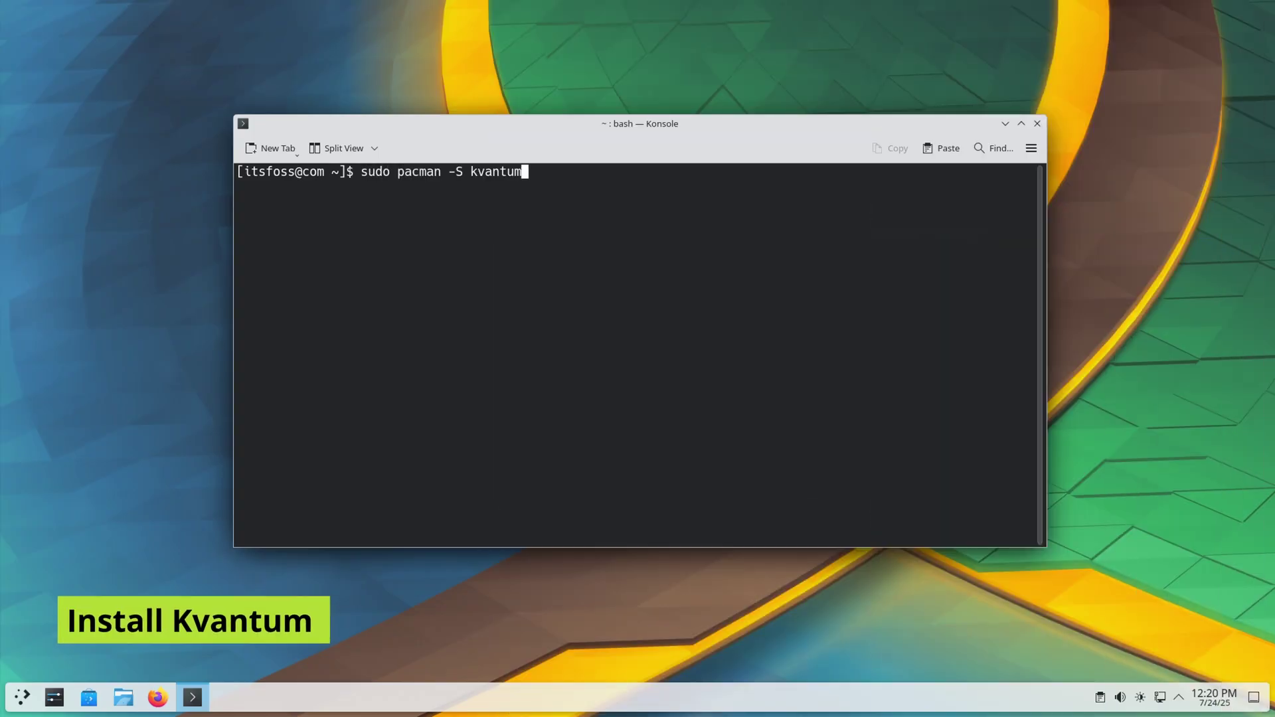
key("Return")
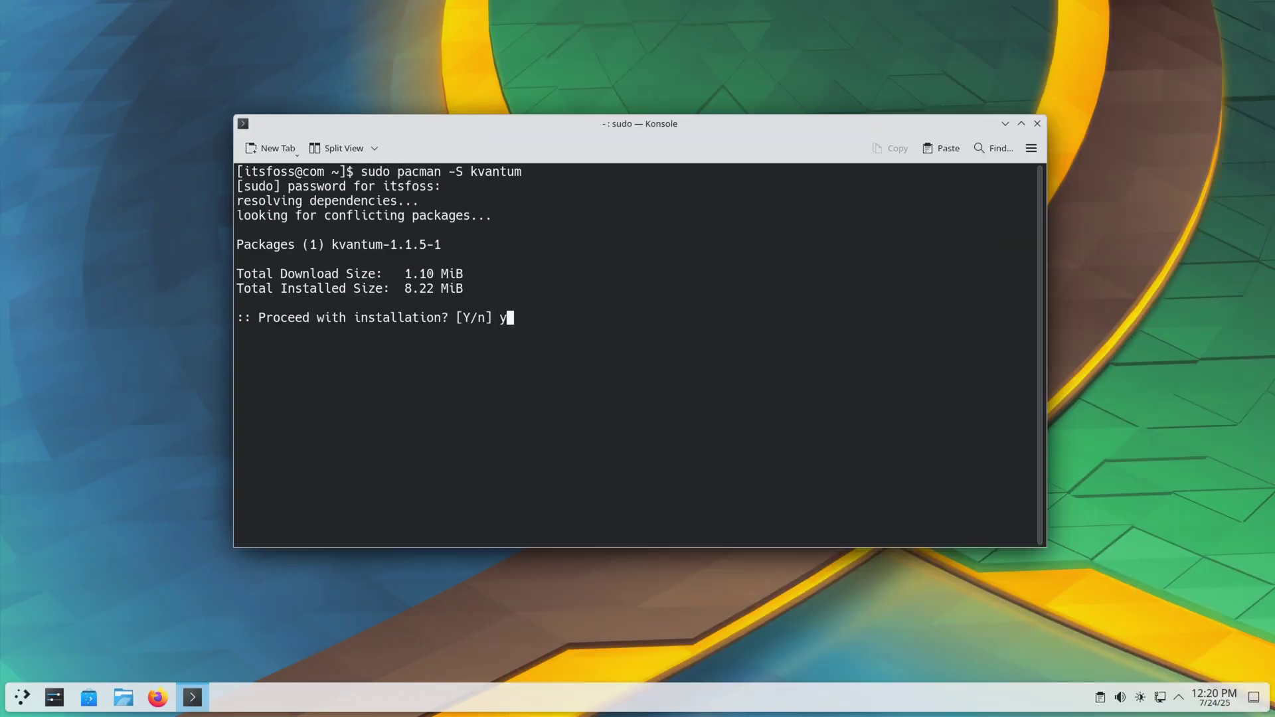
key("Return")
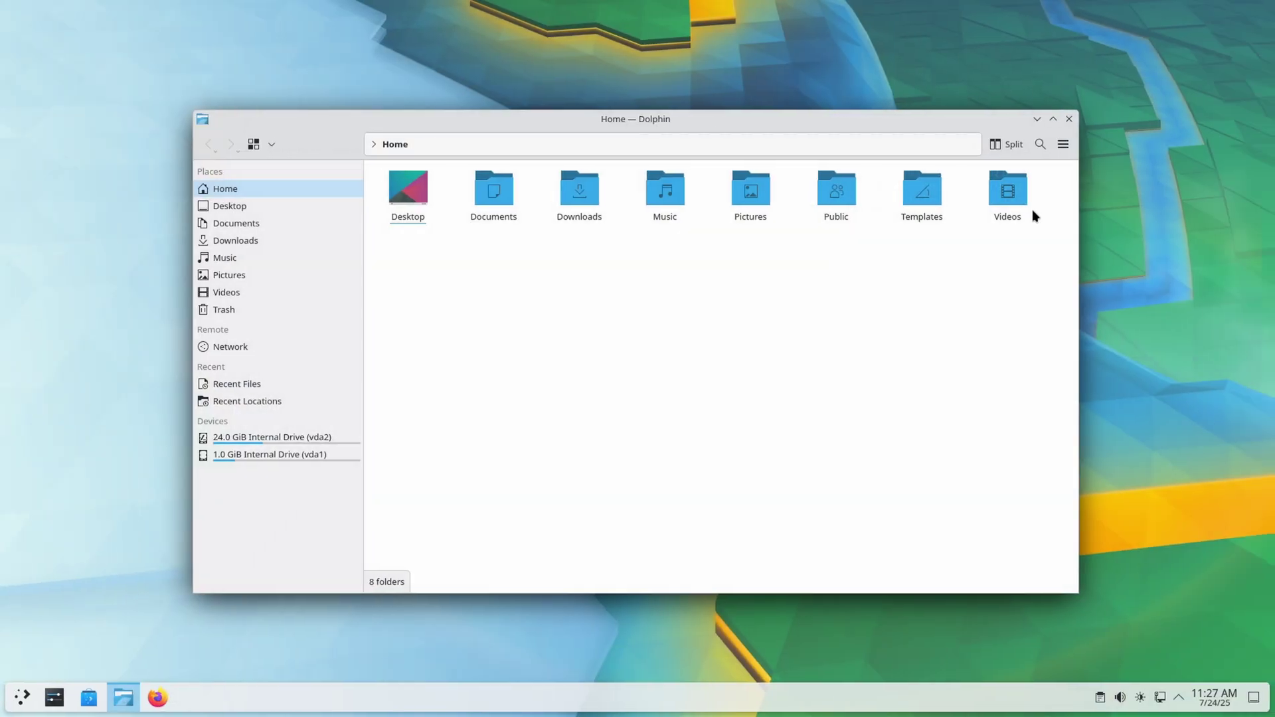
Show hidden files in Dolphin and go into ~/.local/share
left_click(1063, 144)
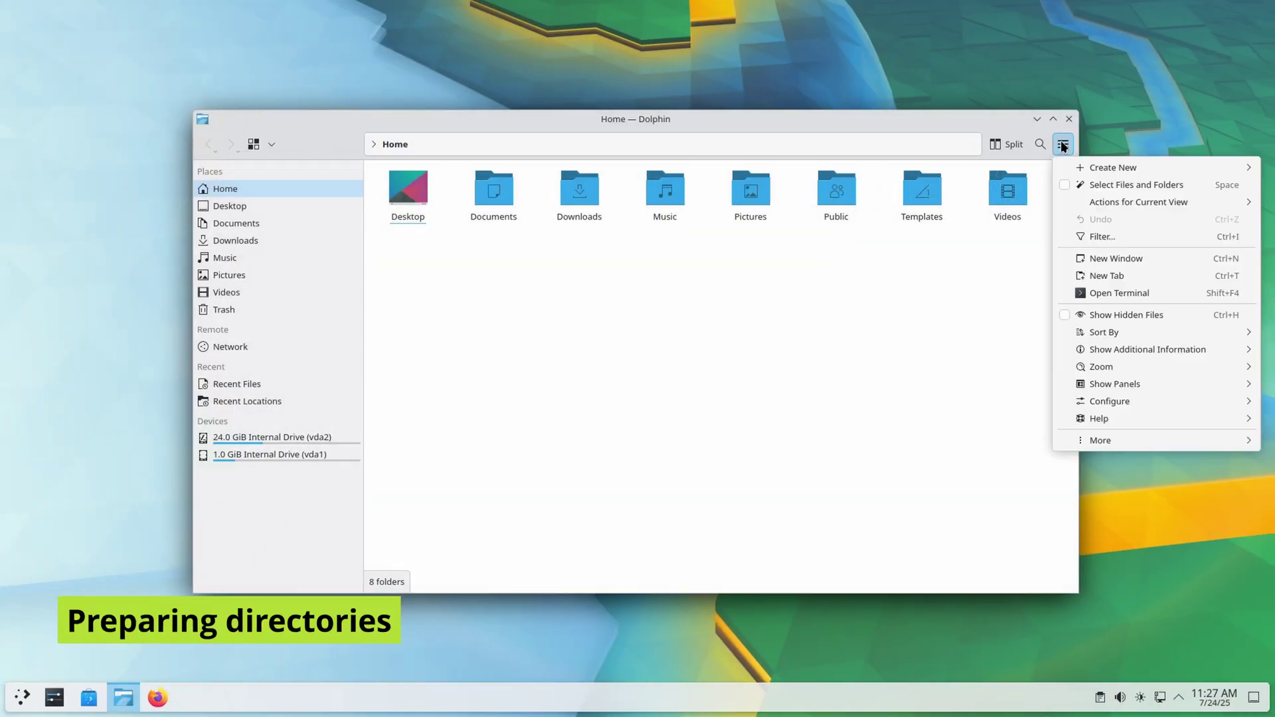
left_click(1062, 316)
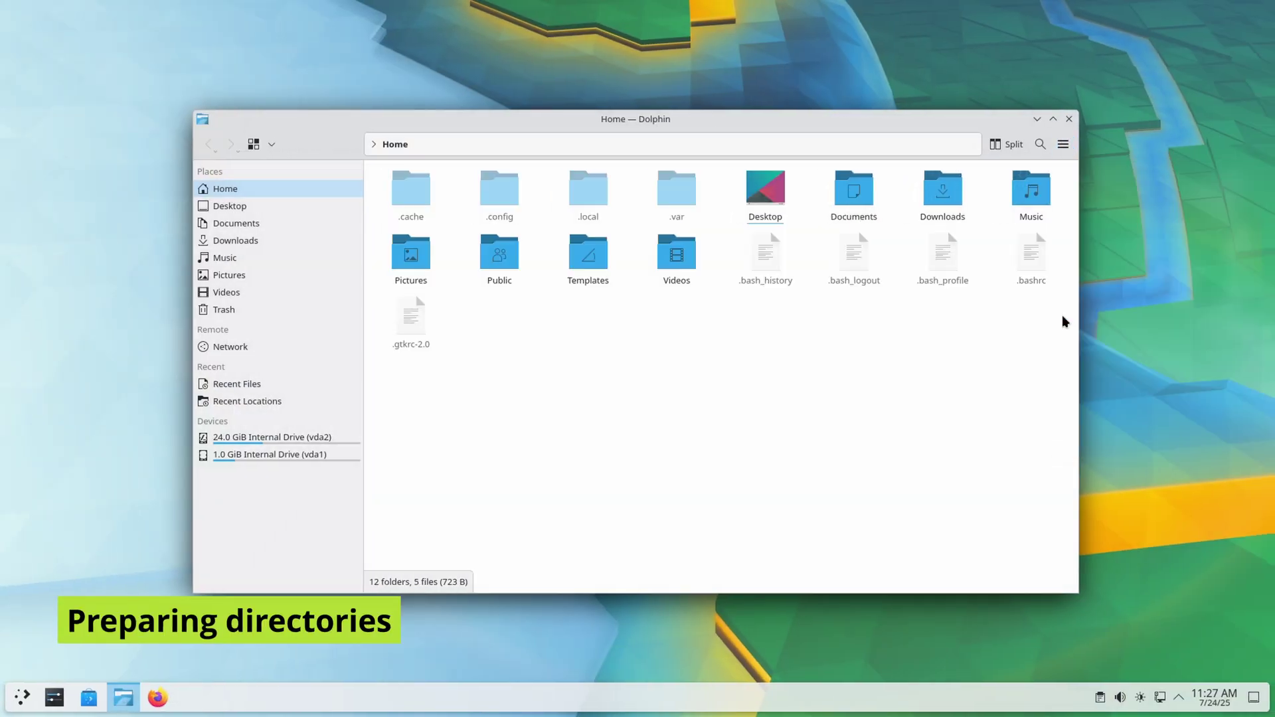
left_click(588, 193)
left_click(410, 197)
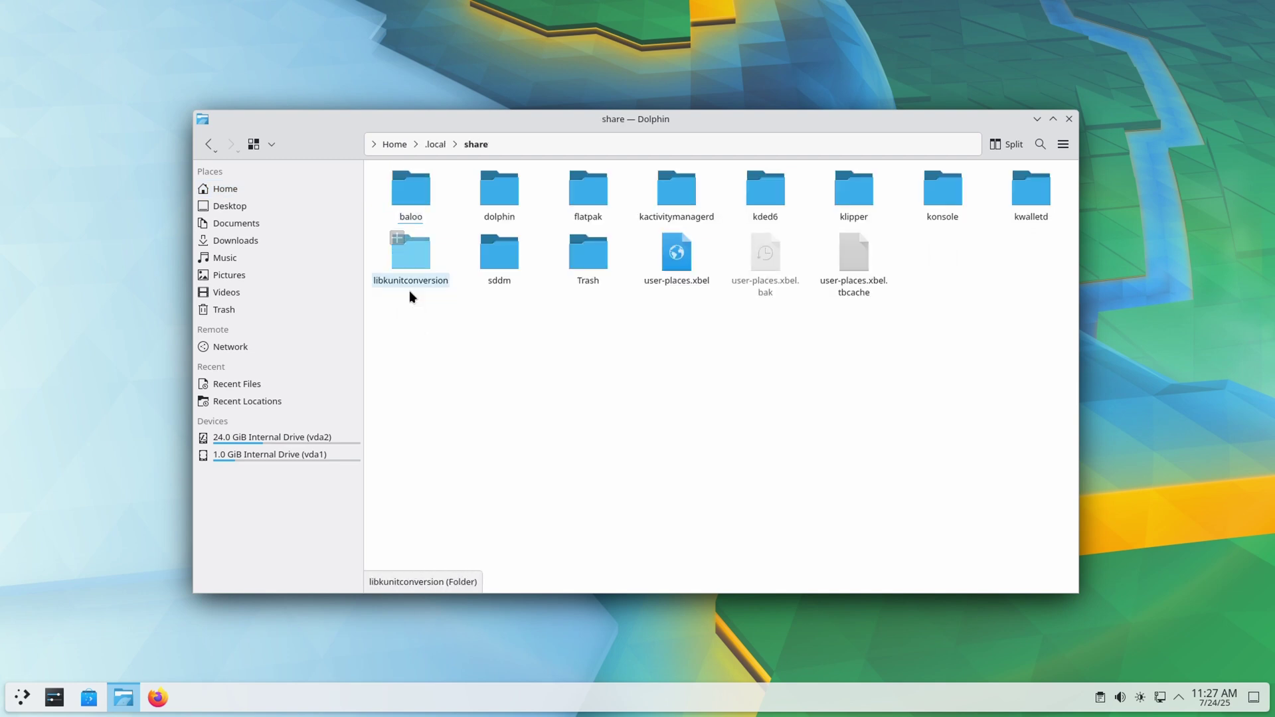
Create a new folder named 'plasma' in ~/.local/share
right_click(564, 336)
mouse_move(616, 345)
left_click(815, 344)
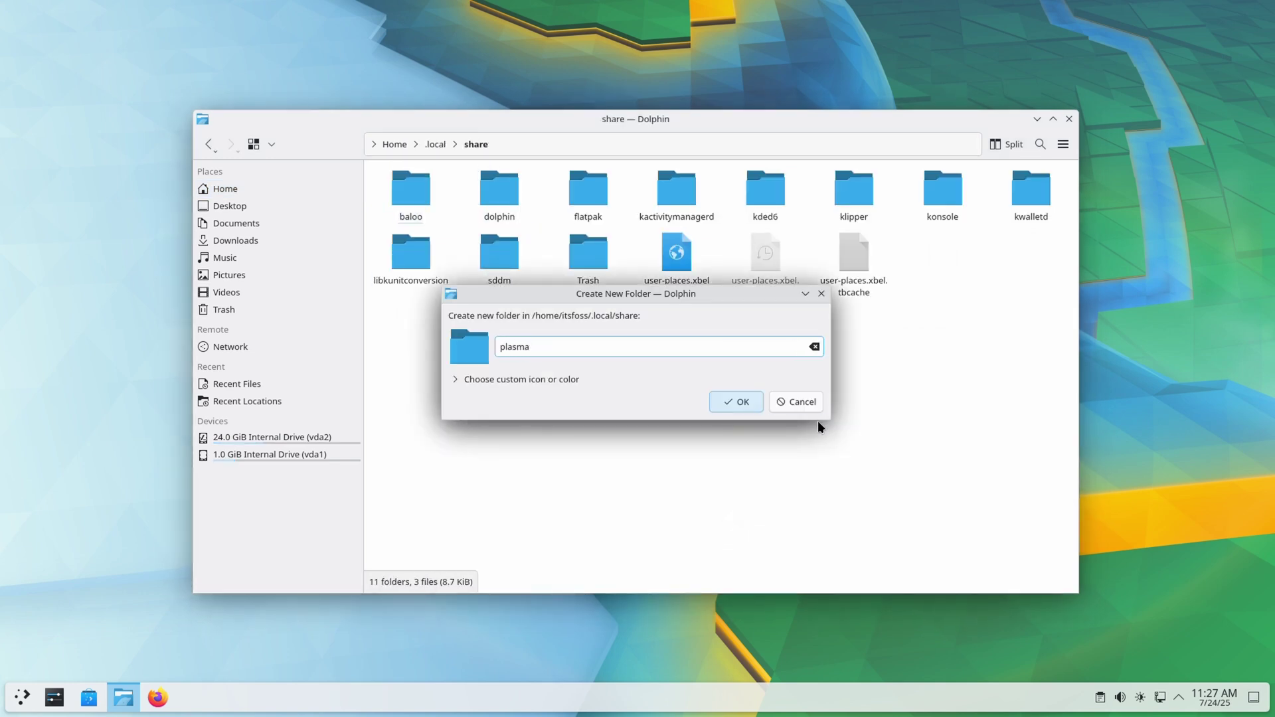
left_click(746, 407)
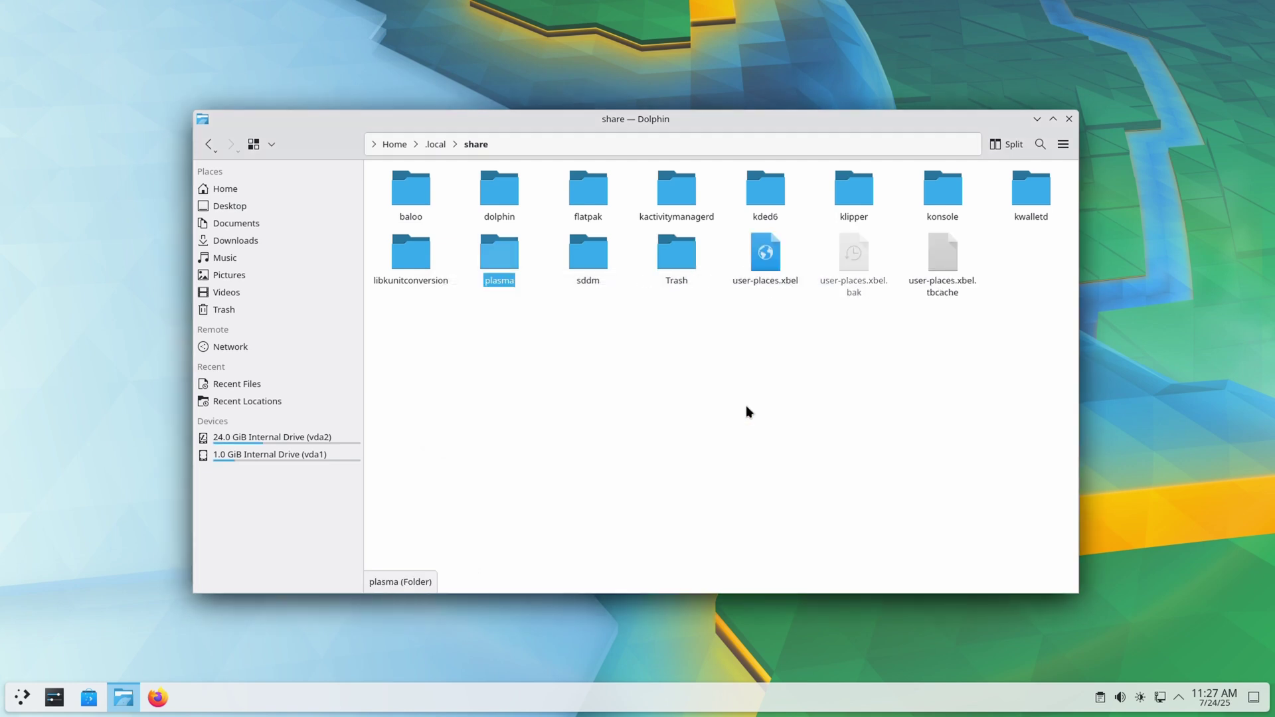
Inside the plasma folder, create the desktoptheme subfolder
double_click(496, 256)
right_click(503, 238)
mouse_move(528, 245)
left_click(468, 278)
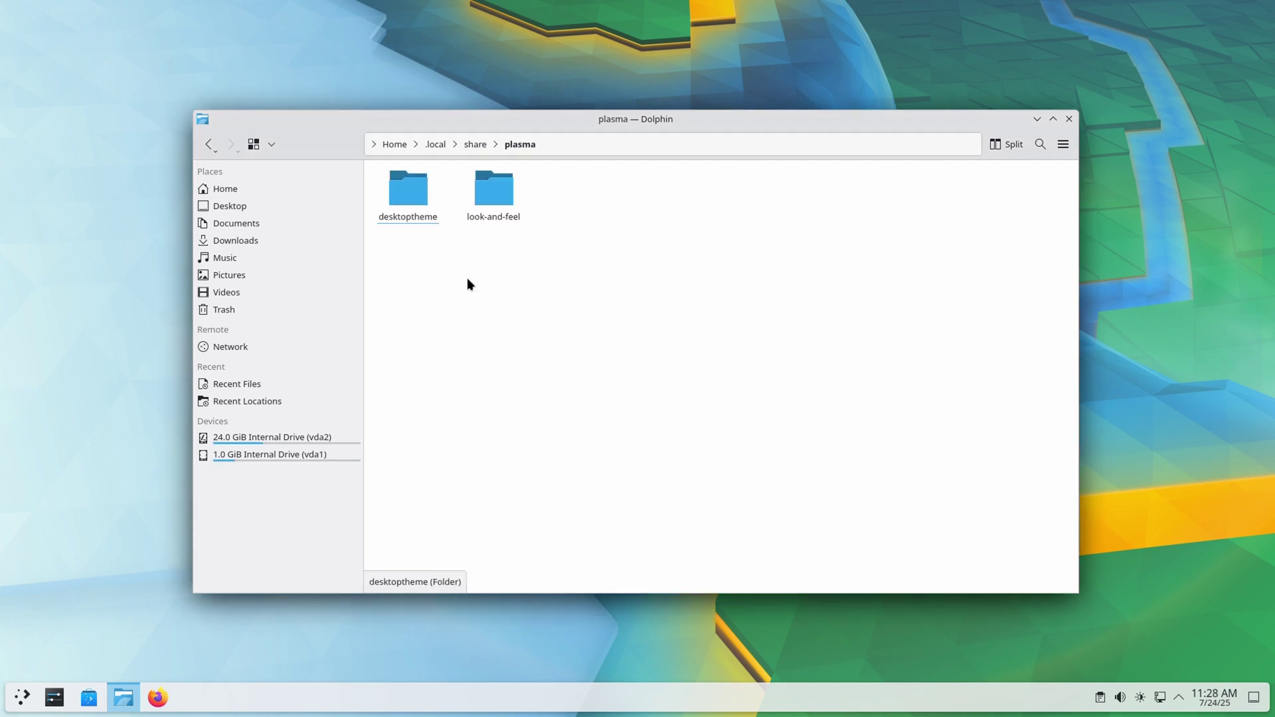
Return to the share folder and start creating another new folder there
left_click(474, 145)
right_click(488, 340)
mouse_move(532, 347)
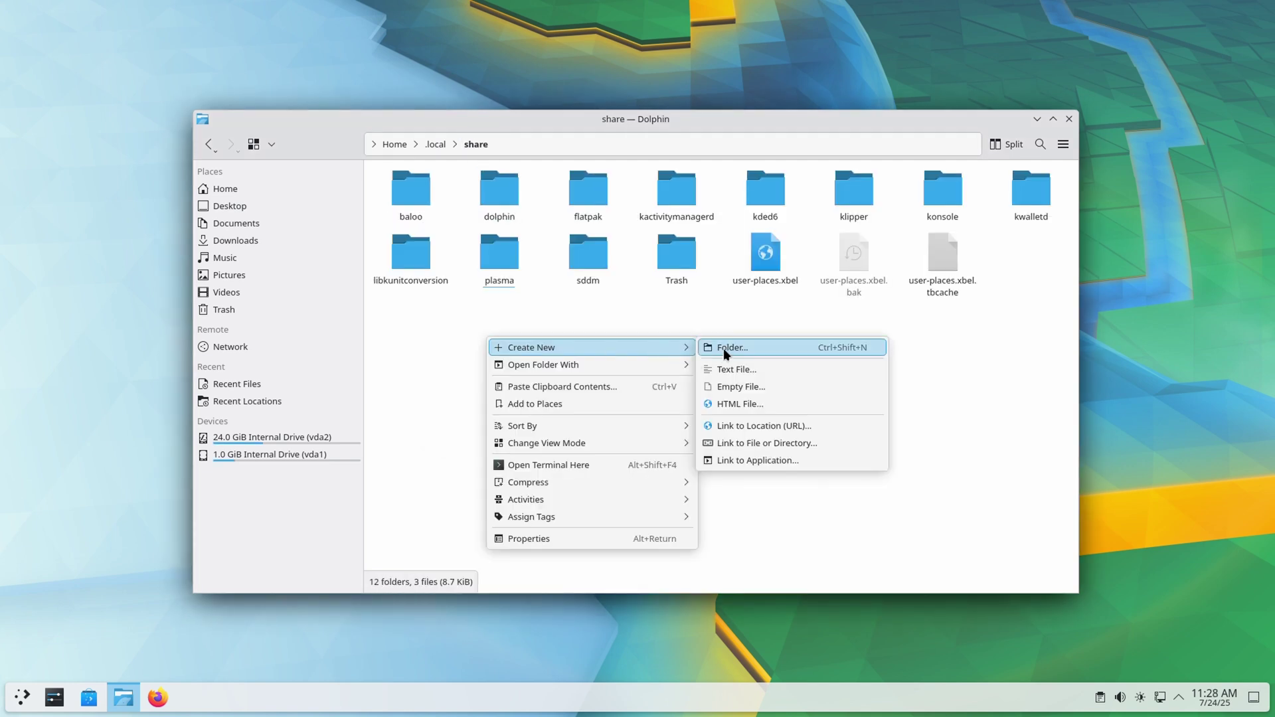
left_click(726, 349)
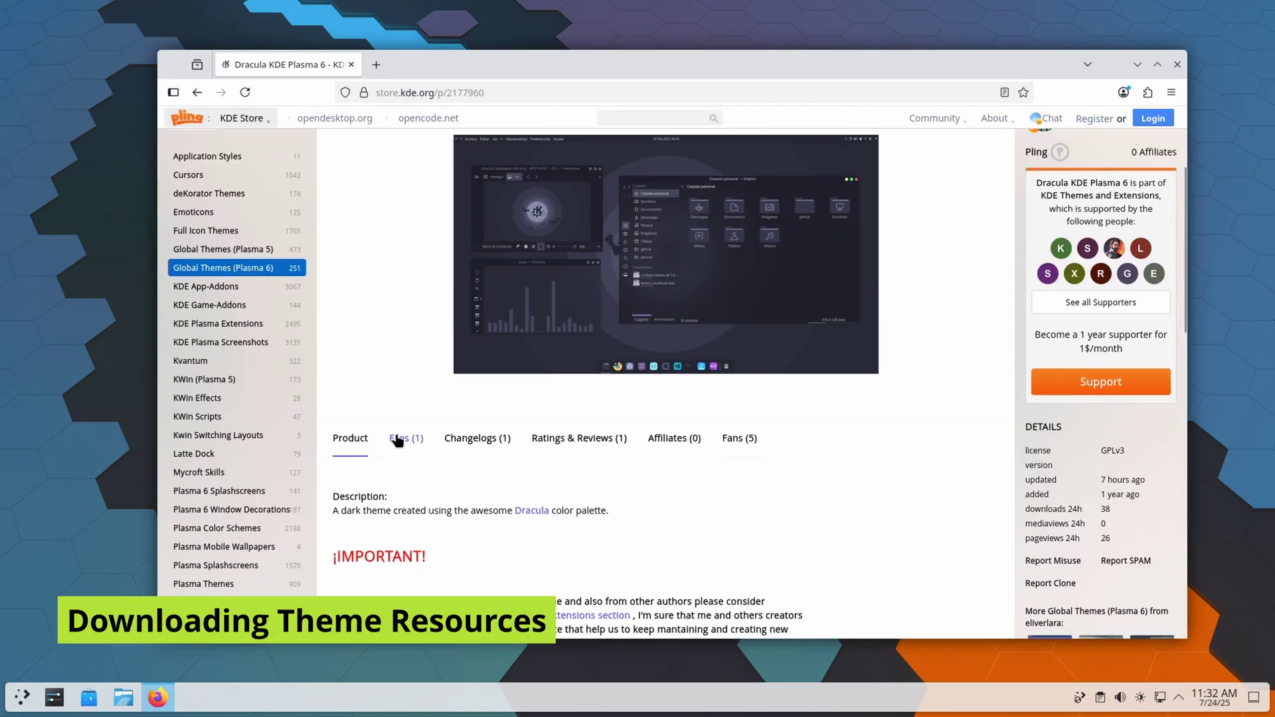
Download Dracula.tar.xz from the Dracula Plasma 6 and Ant-Dracula KDE Files tabs
left_click(397, 440)
left_click(357, 524)
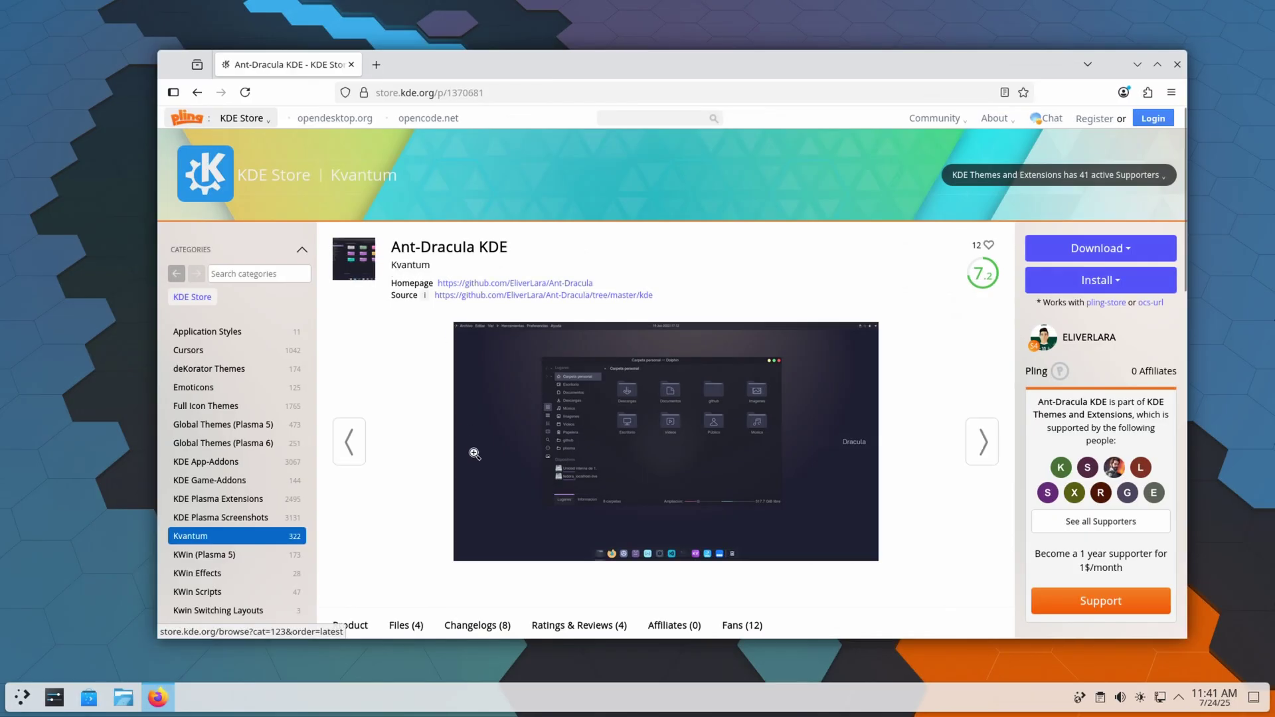
scroll(474, 454, "down", 3)
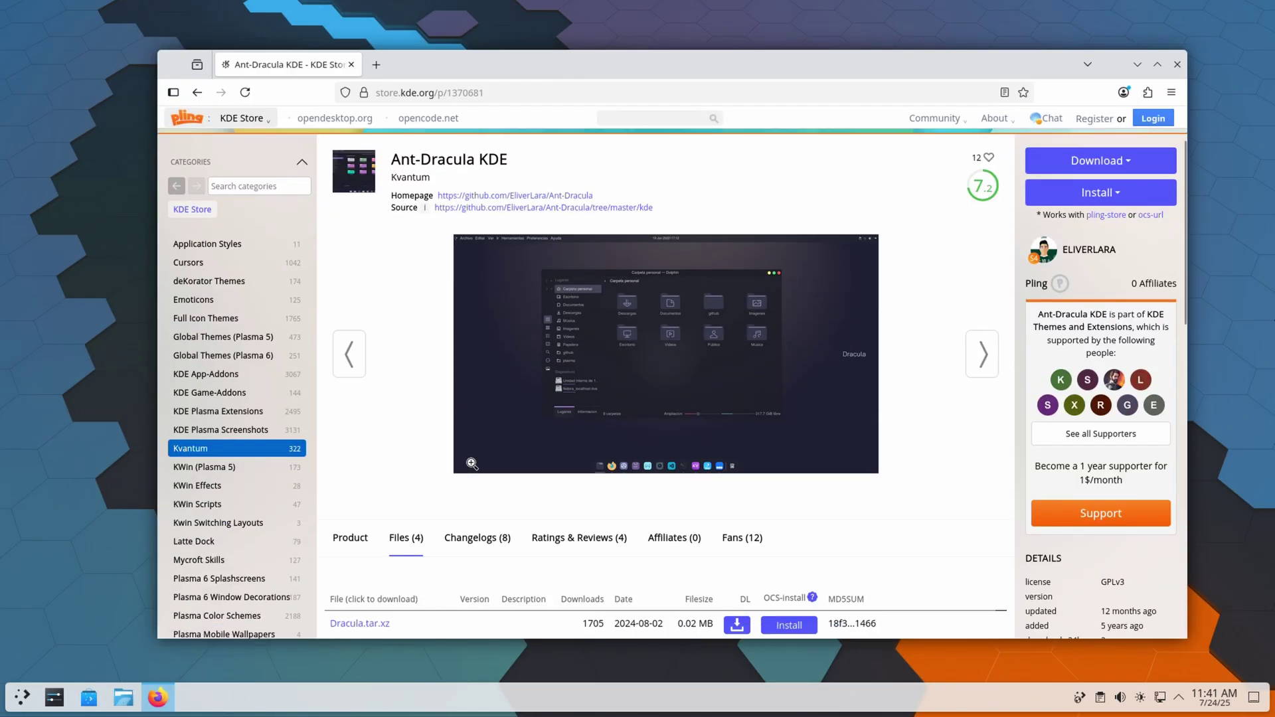
left_click(367, 539)
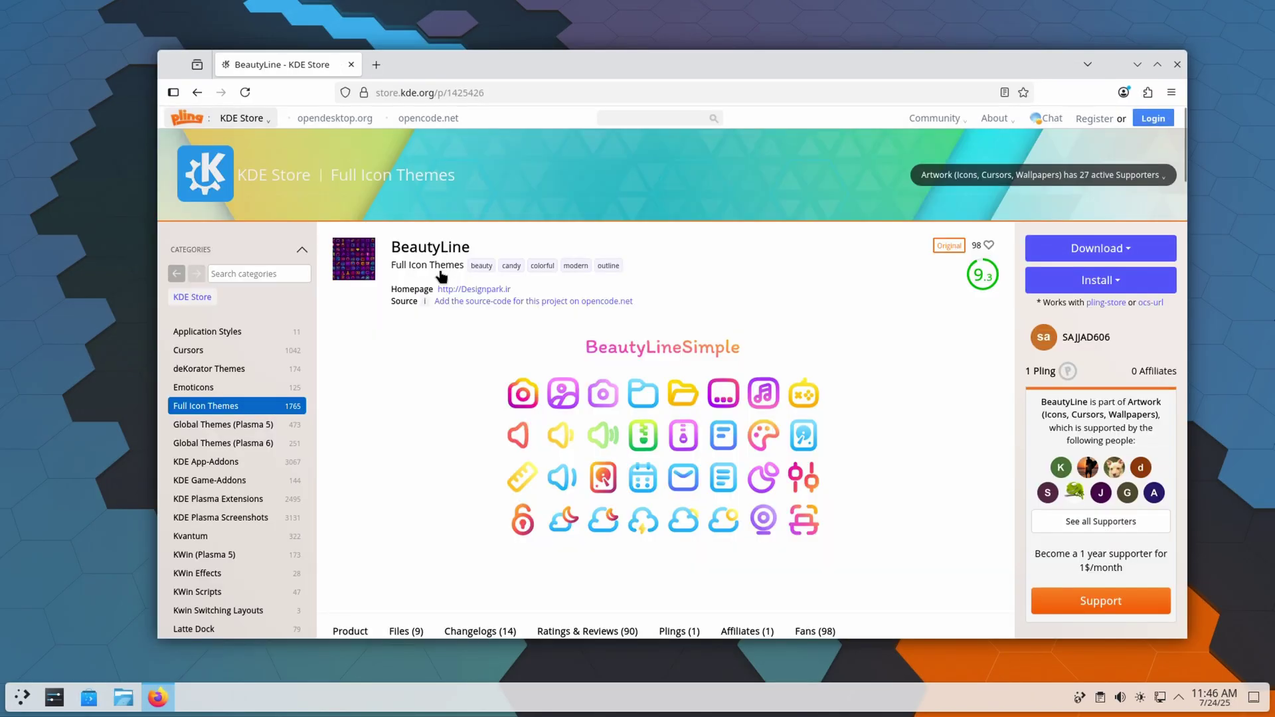
Browse the BeautyLine icon theme files and revisit the Dracula theme's file list
scroll(492, 467, "down", 3)
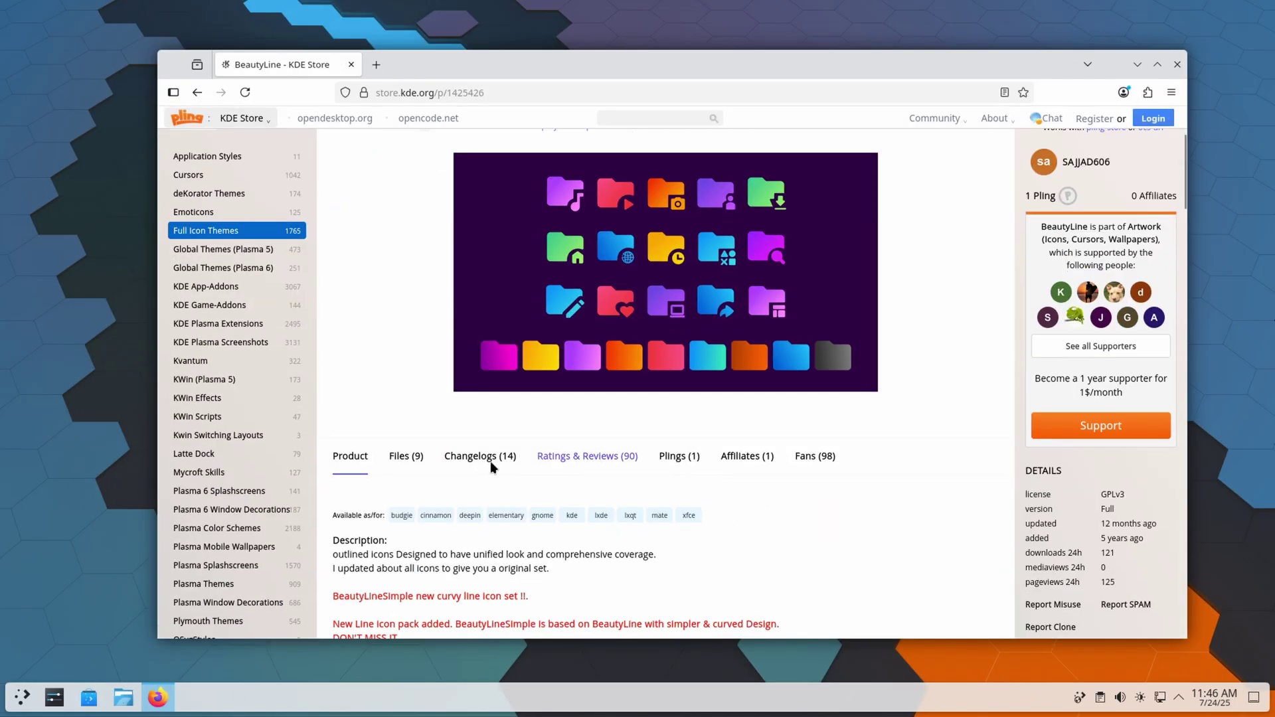
left_click(403, 463)
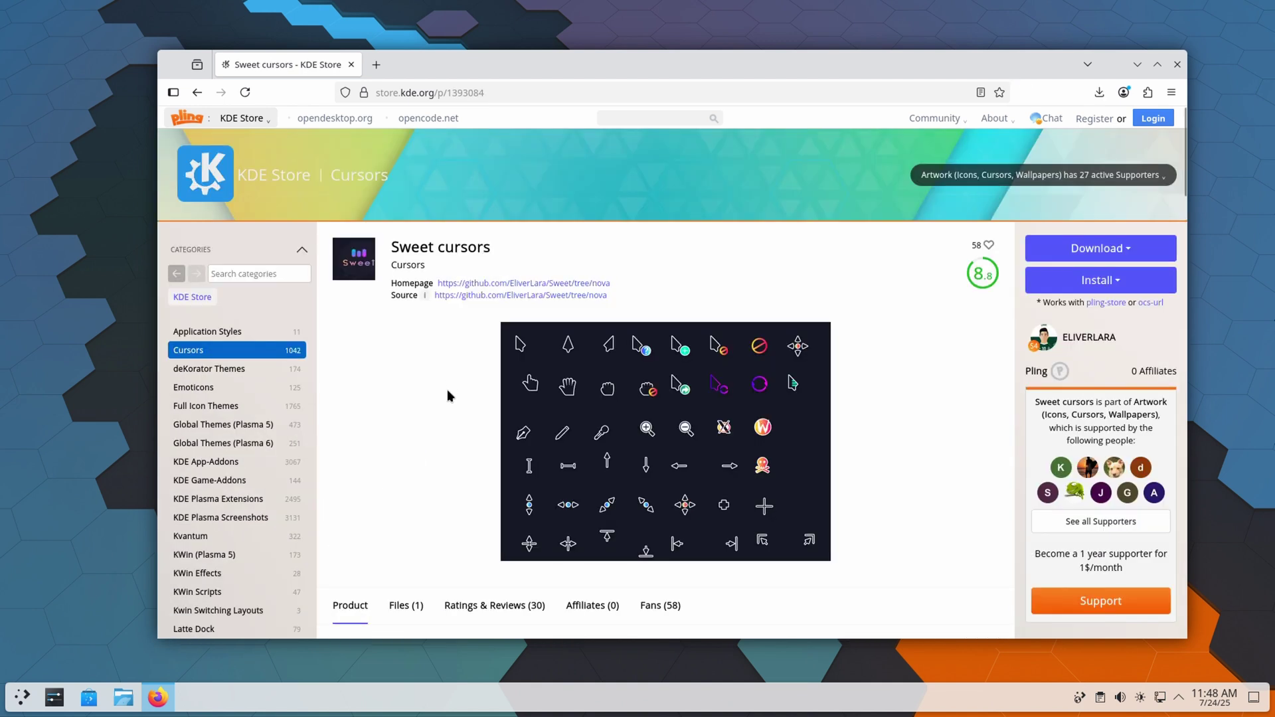
scroll(382, 505, "down", 2)
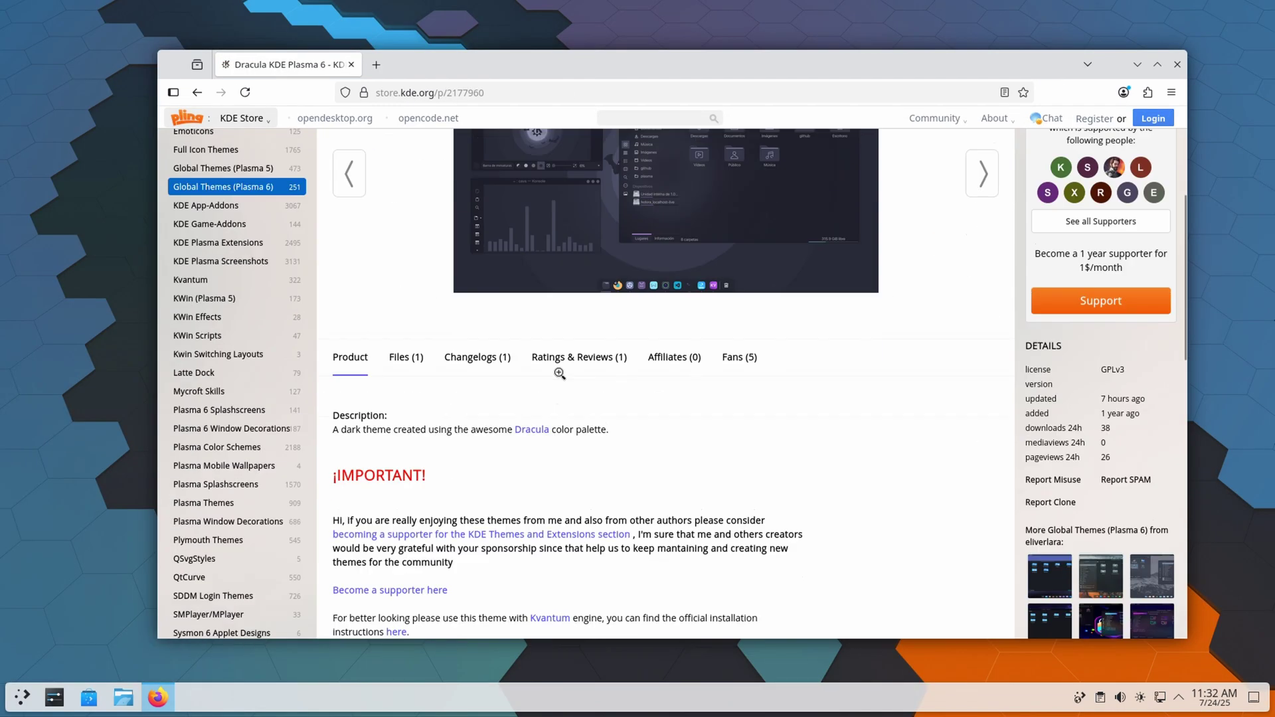
scroll(672, 495, "down", 5)
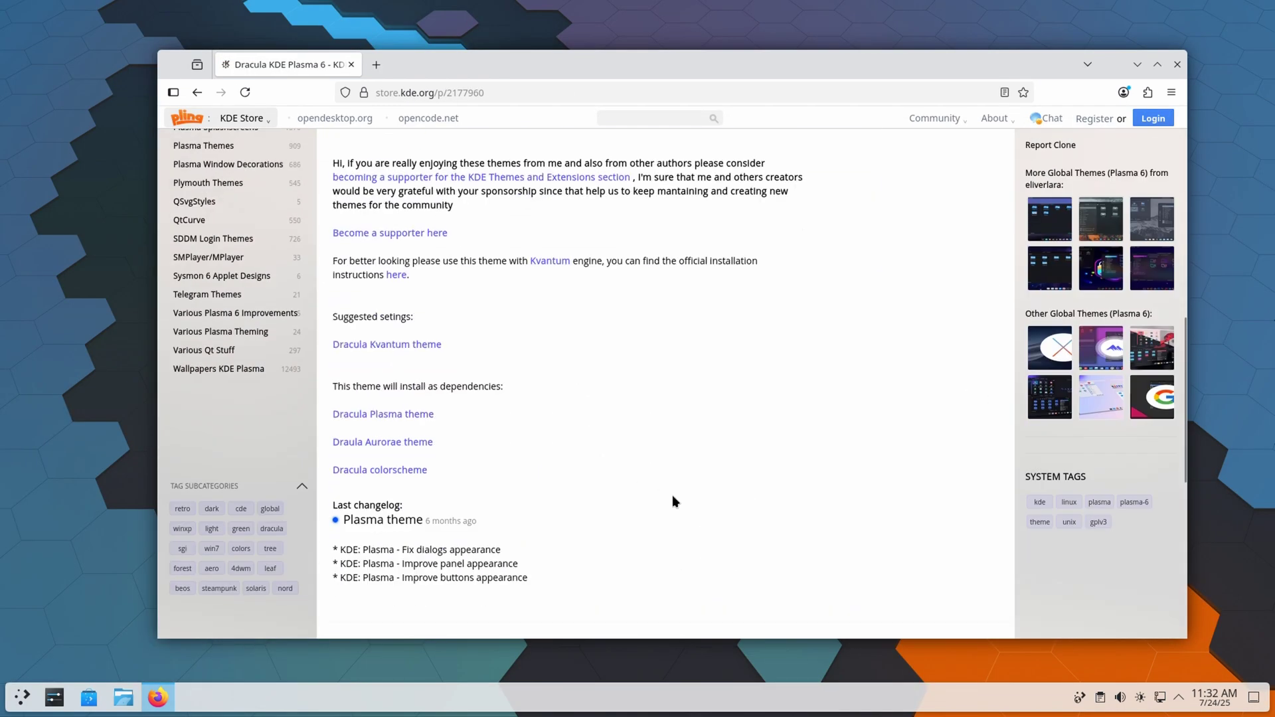
scroll(672, 495, "up", 3)
scroll(672, 495, "up", 6)
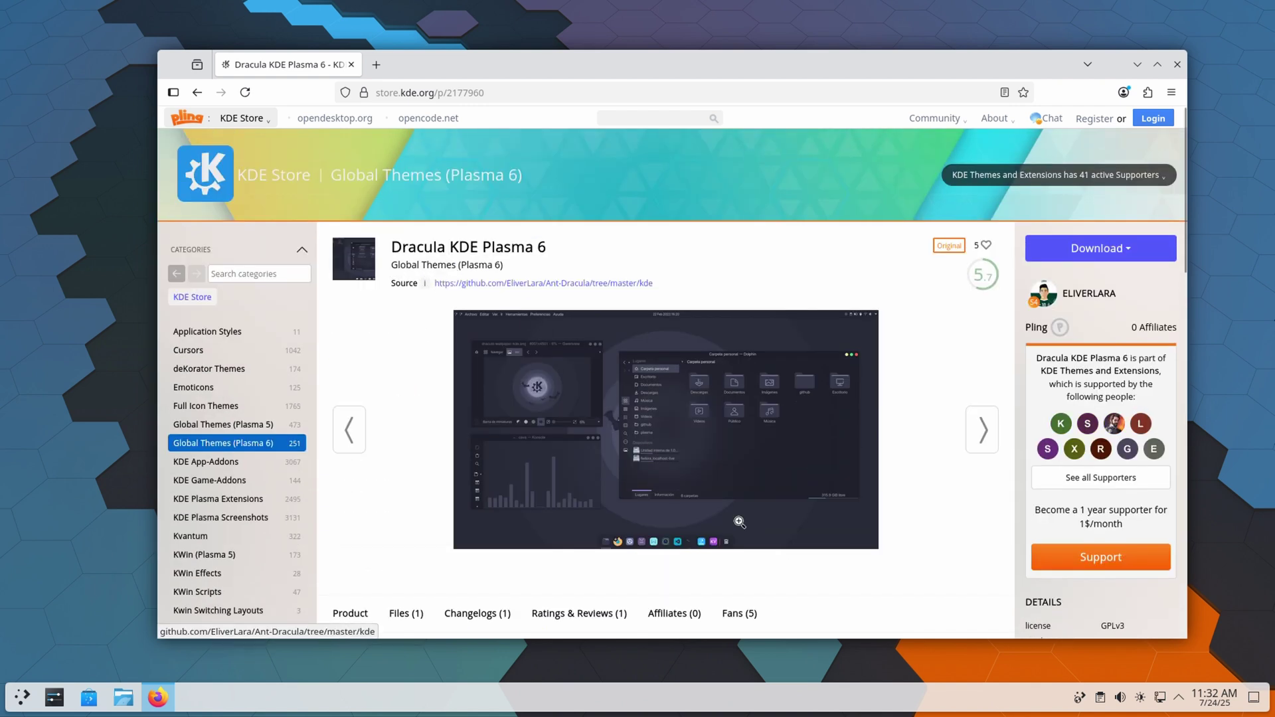
scroll(508, 532, "down", 3)
left_click(397, 441)
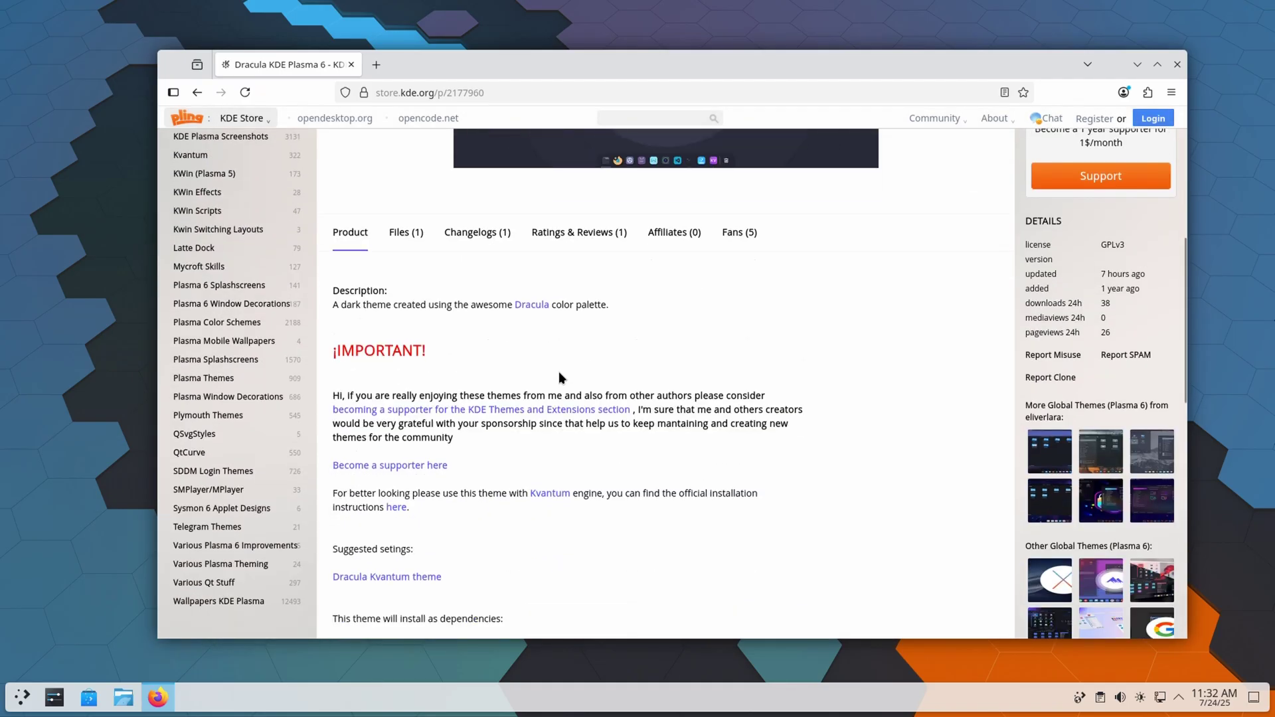
scroll(559, 372, "down", 5)
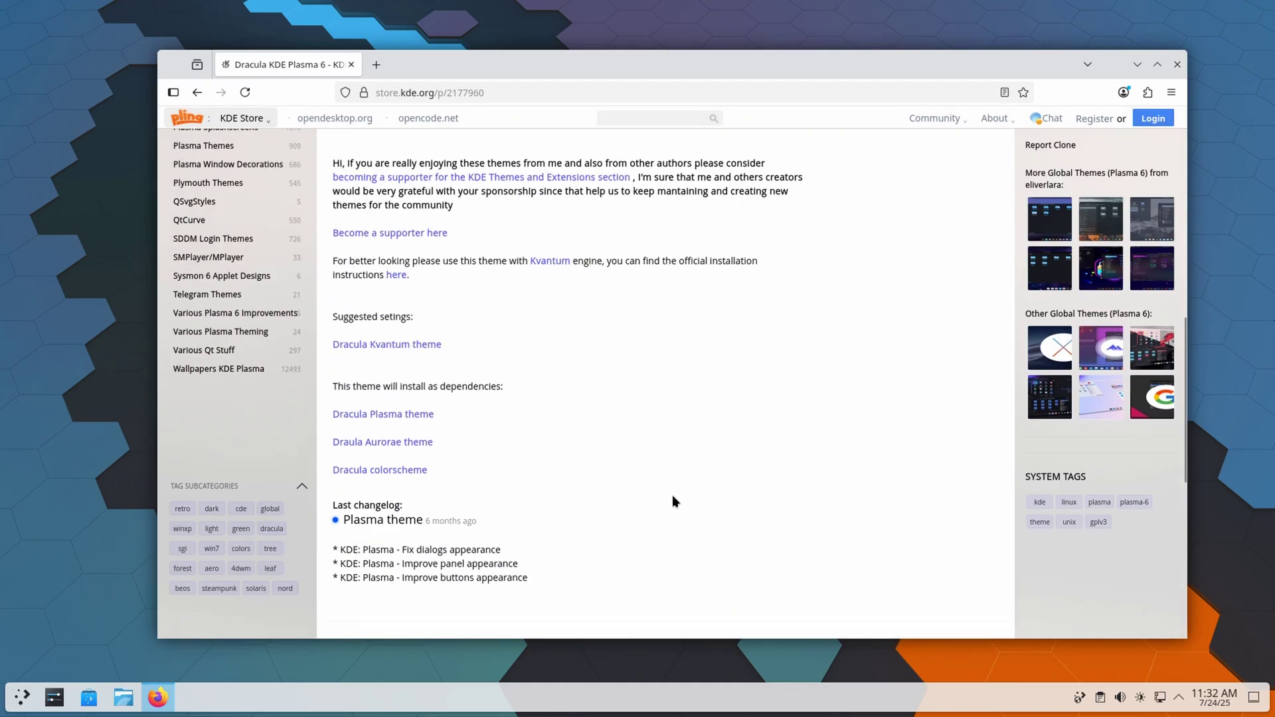
scroll(672, 495, "up", 11)
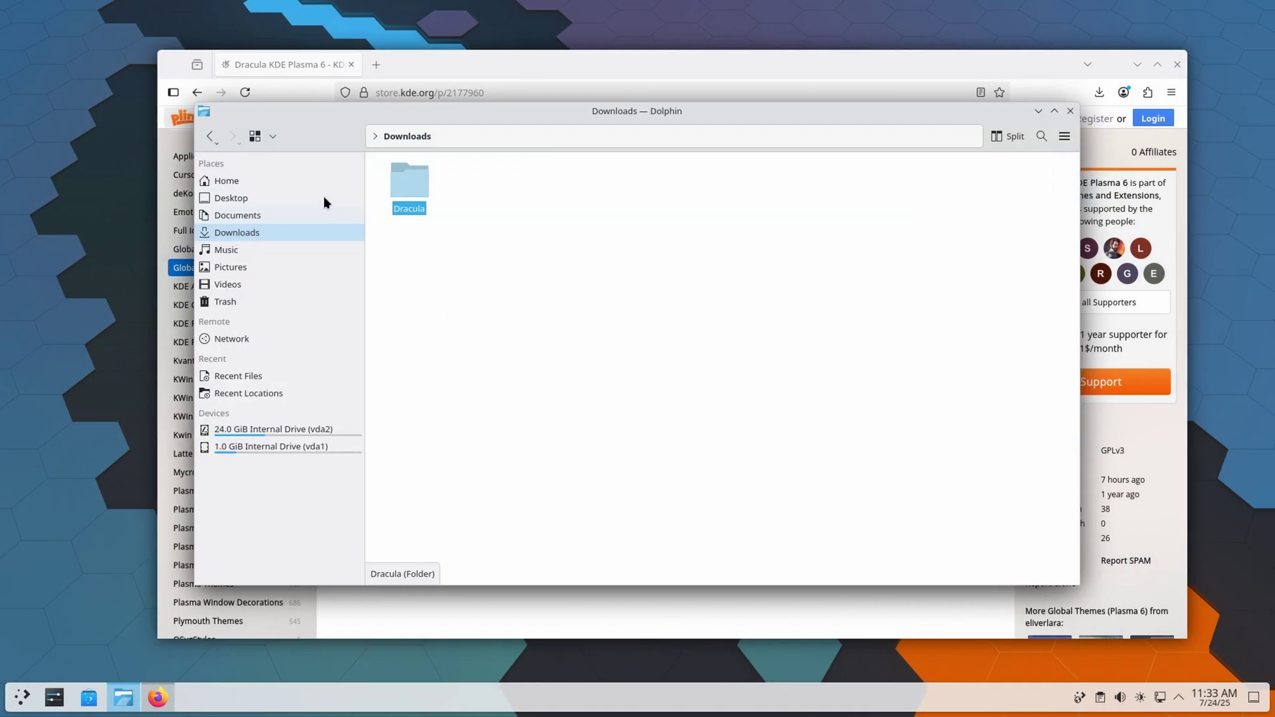
Check the look-and-feel, desktoptheme and aurorae/themes folders under ~/.local/share
left_click(283, 178)
double_click(589, 183)
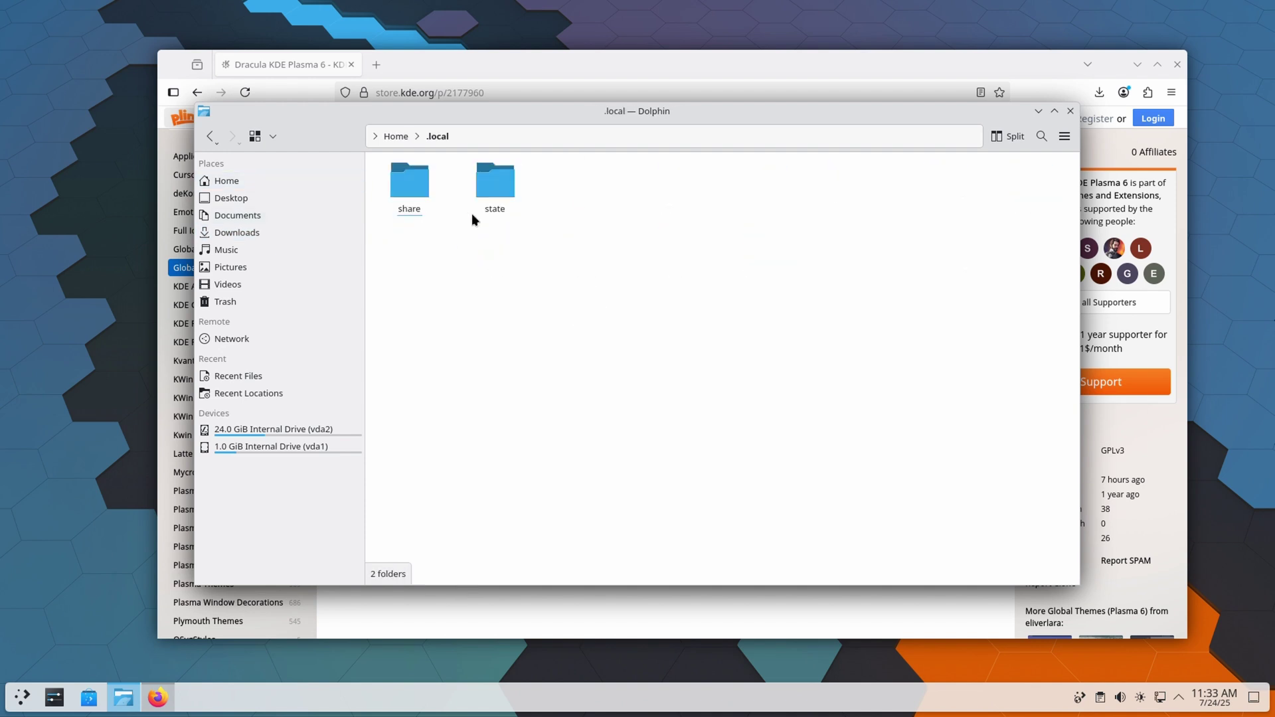
double_click(412, 193)
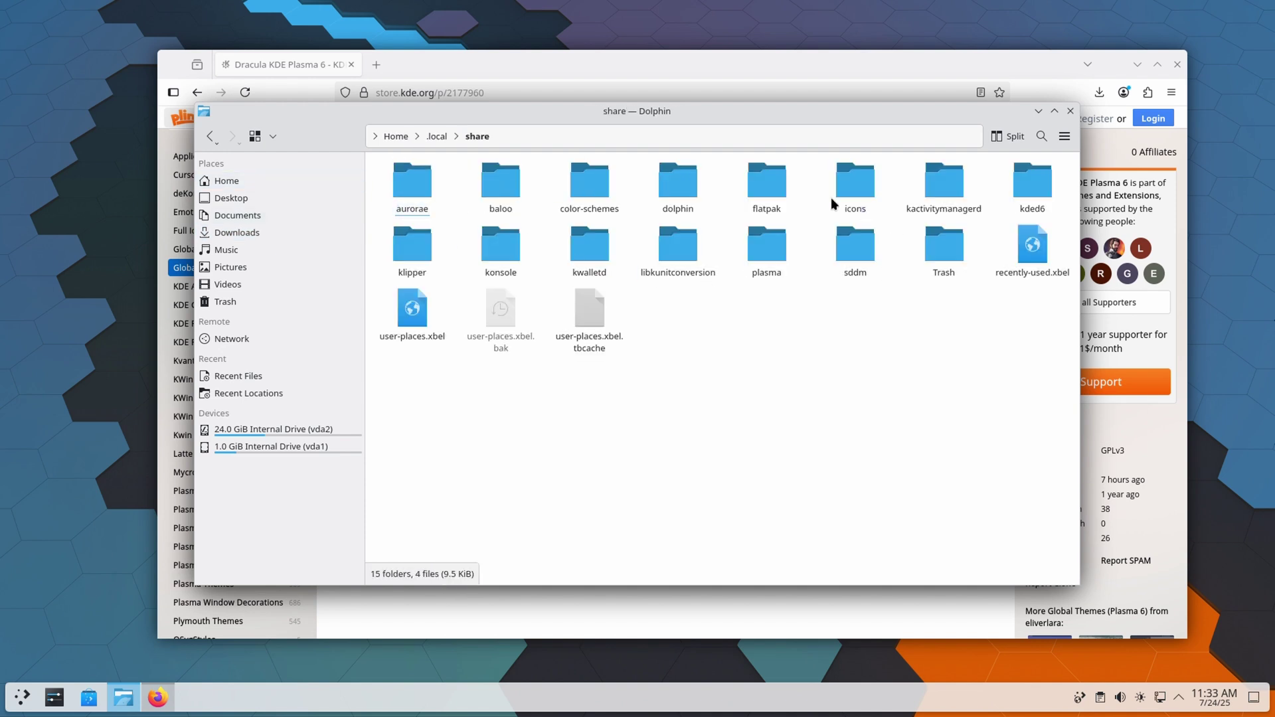
double_click(761, 250)
double_click(491, 193)
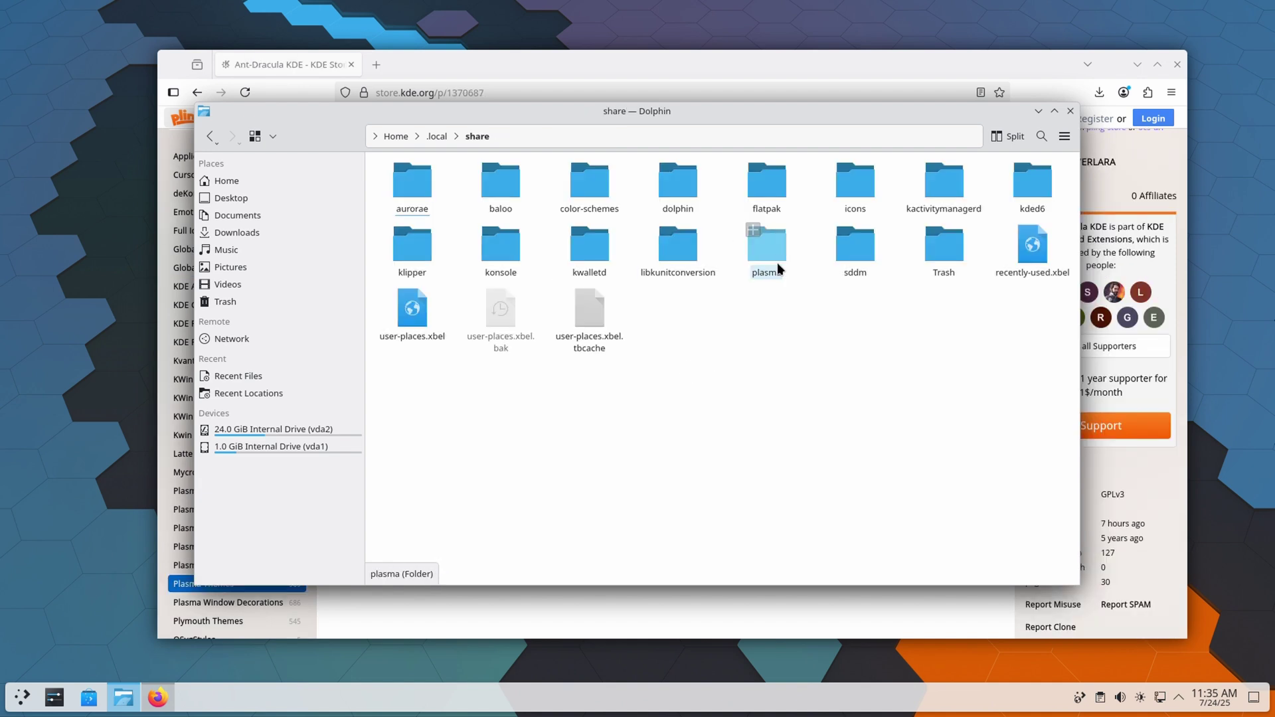
double_click(763, 249)
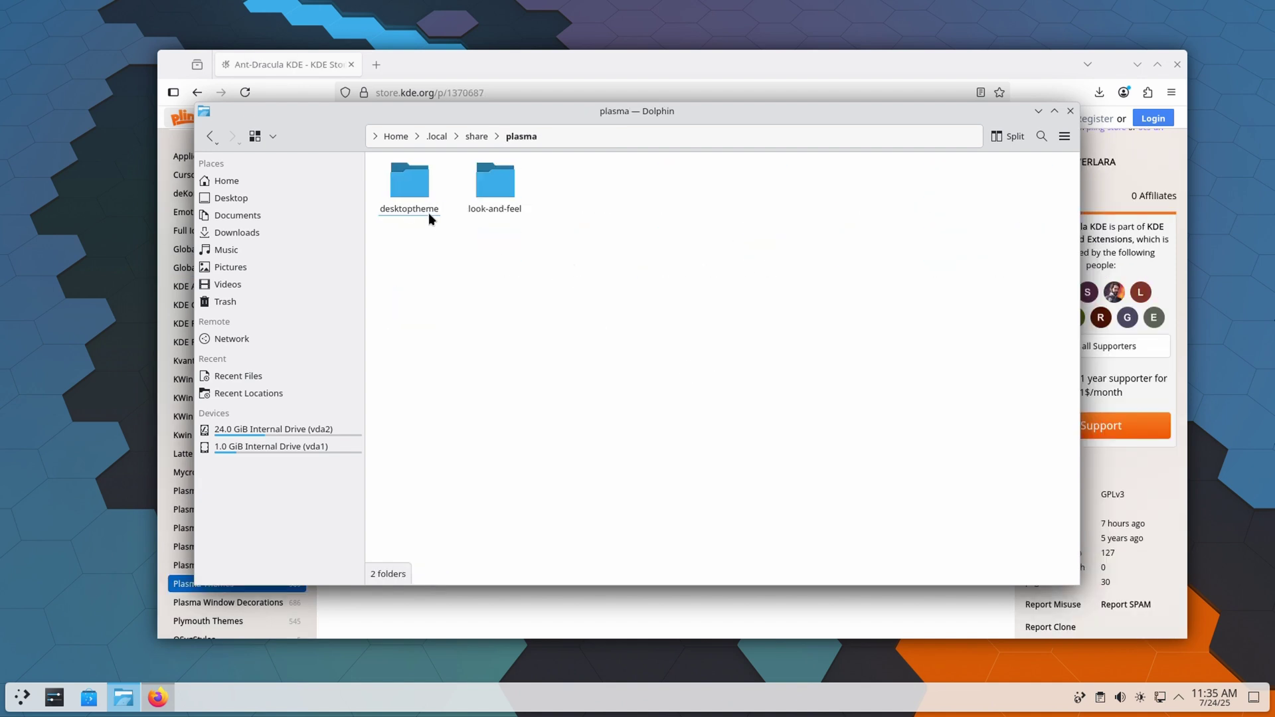
double_click(409, 193)
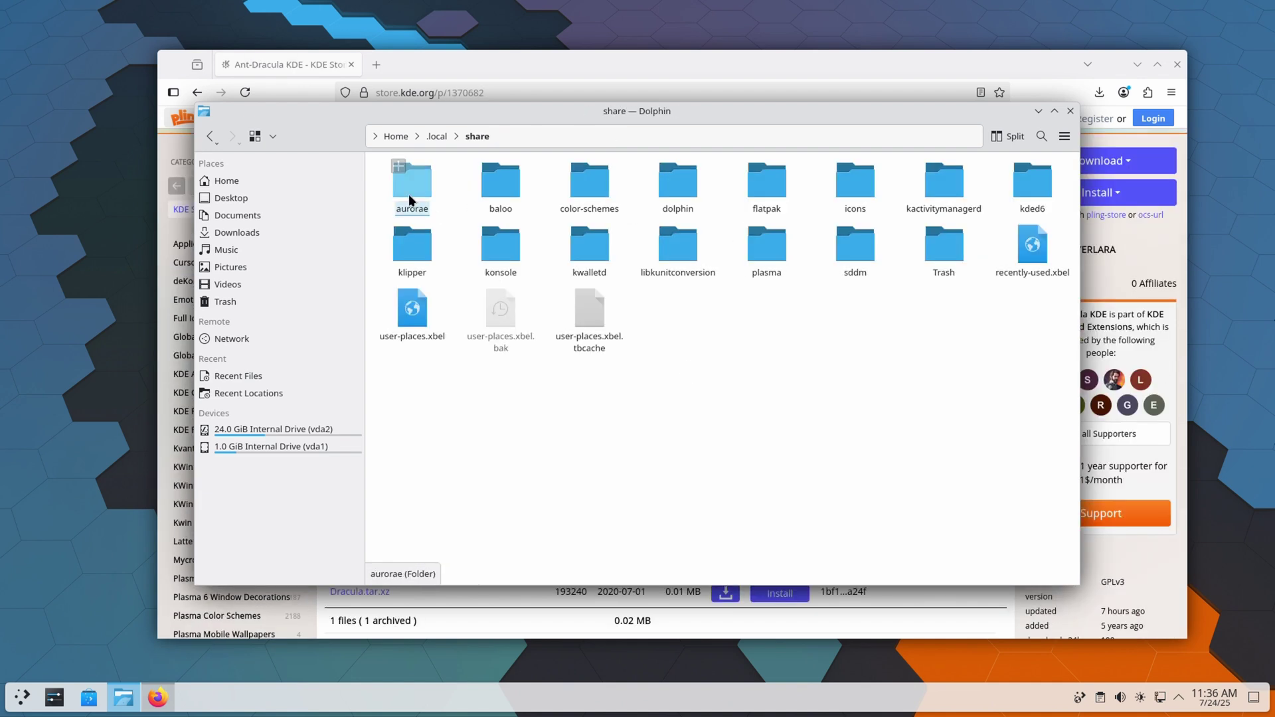
double_click(409, 193)
double_click(415, 194)
right_click(457, 217)
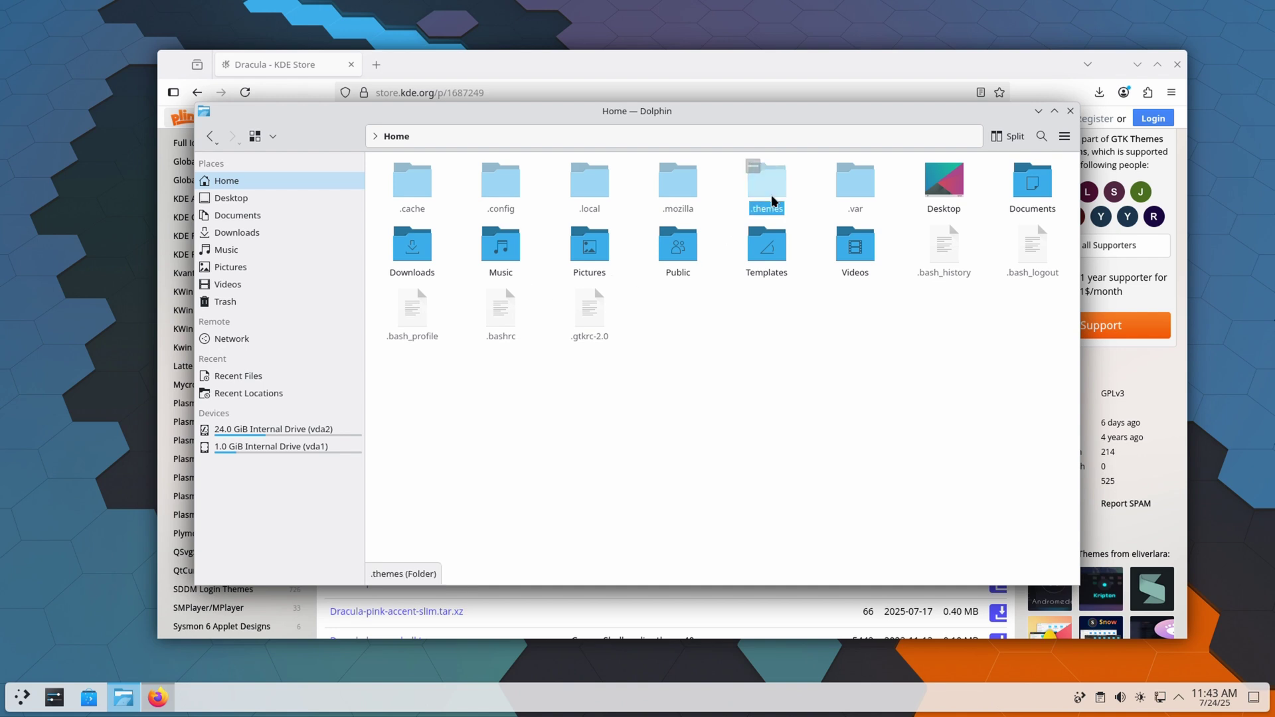
Paste the Dracula-slim and Dracula-slim-standard-buttons folders into ~/.themes
double_click(768, 198)
right_click(505, 228)
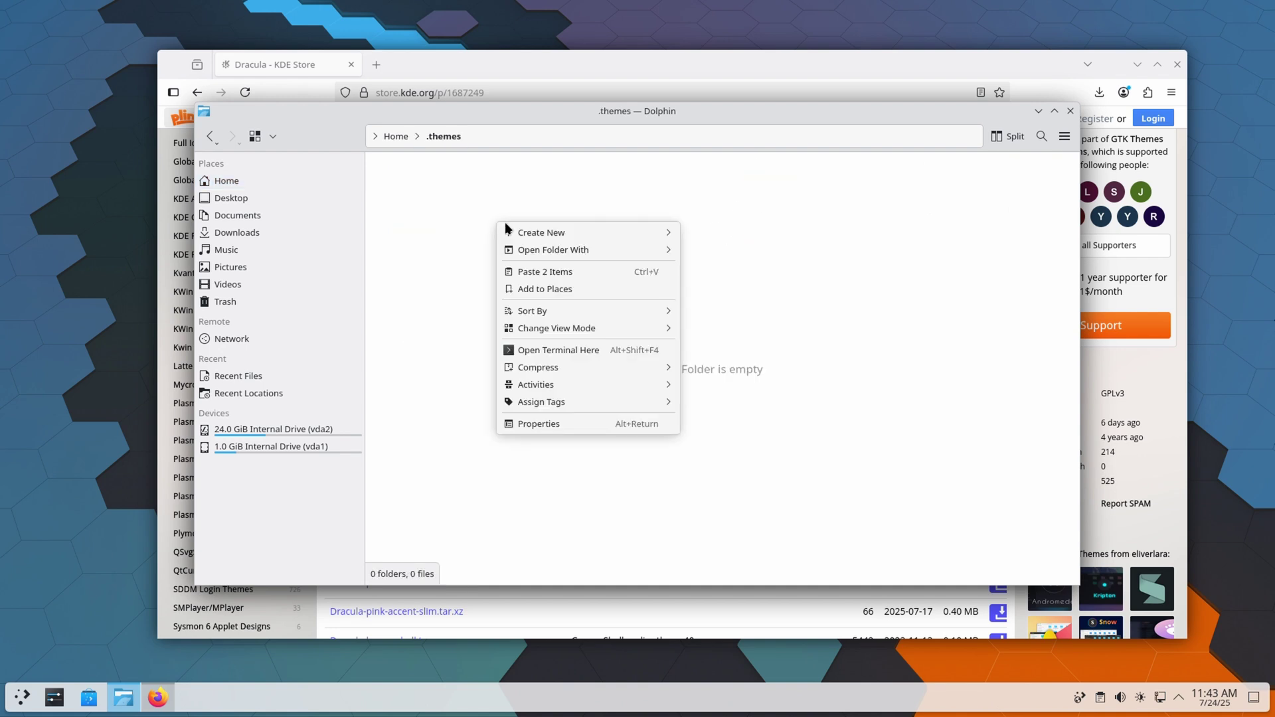
left_click(559, 268)
left_click(428, 264)
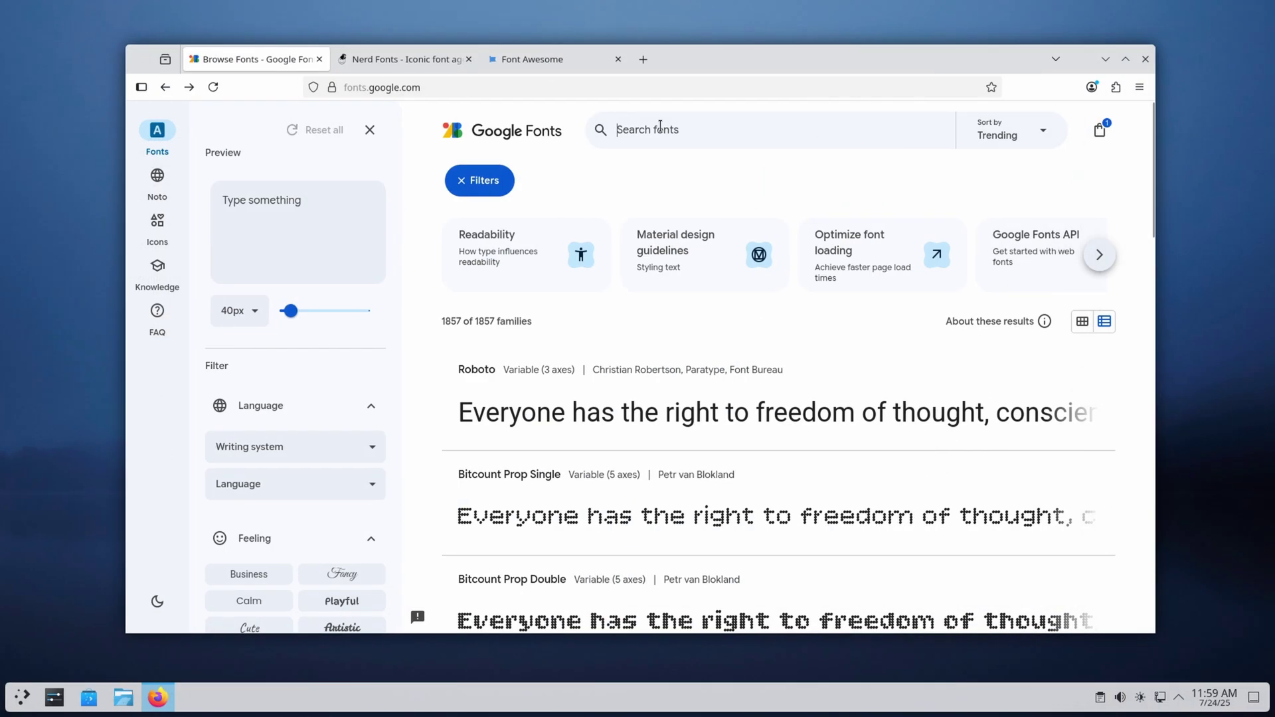
Search Google Fonts for 'jetbrai' and go to the JetBrains Mono page
type("jetbrains")
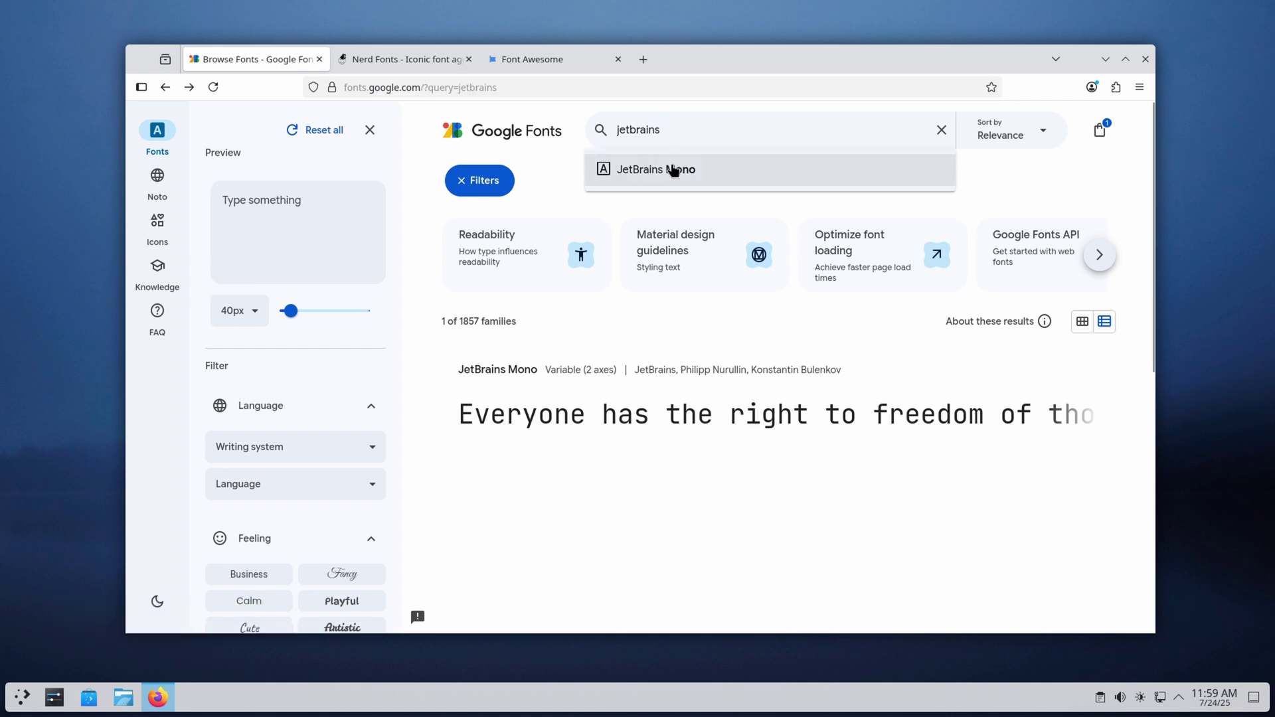
left_click(674, 170)
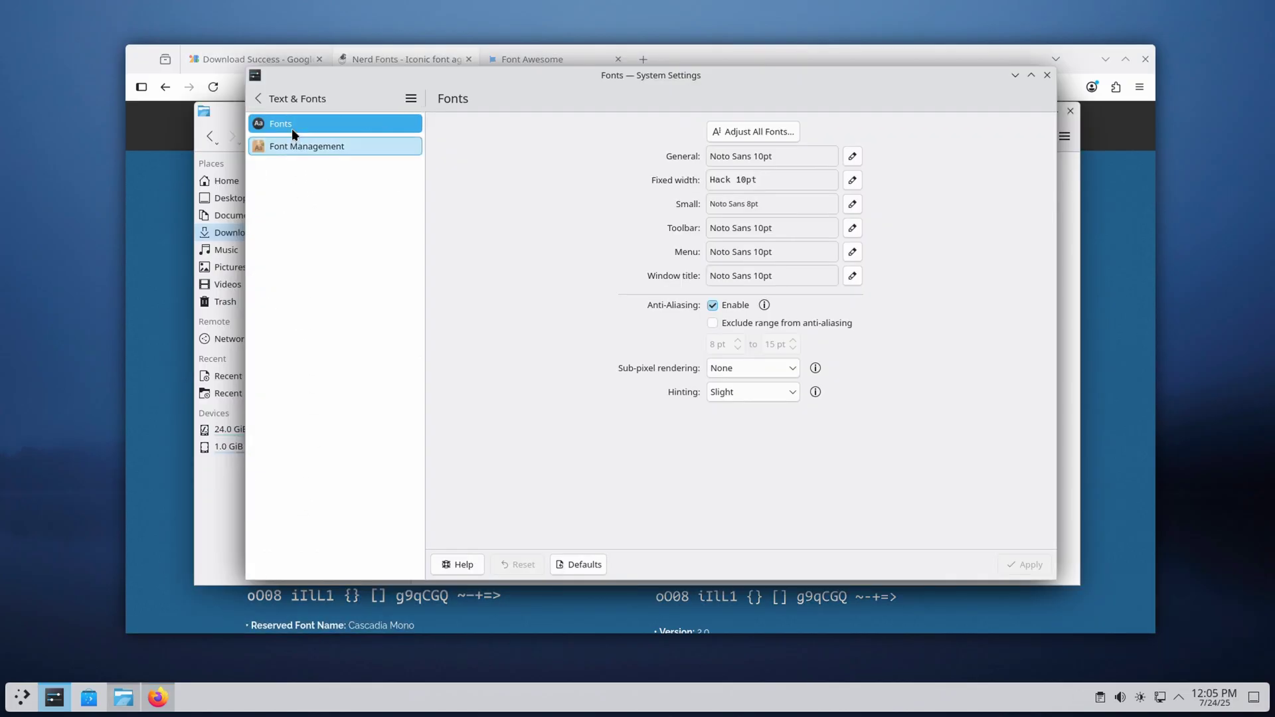
Install the downloaded JetBrains Mono font files via Font Management for personal use
left_click(296, 147)
left_click(901, 536)
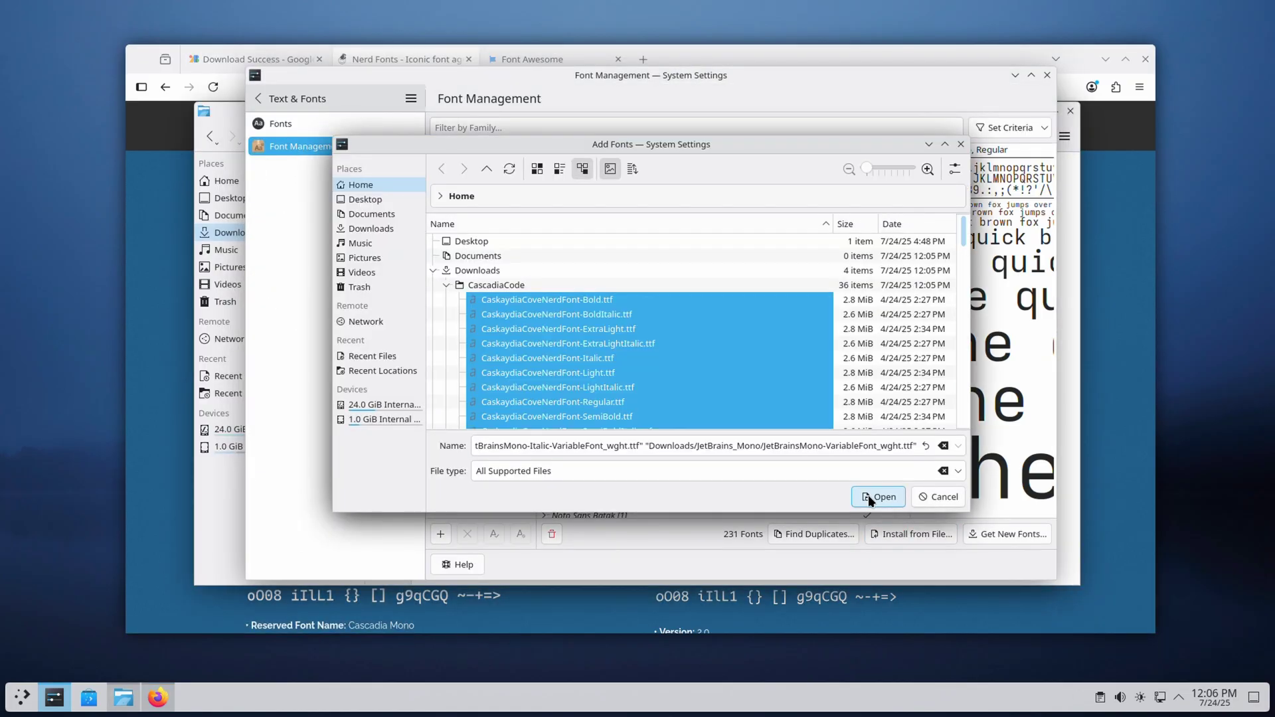
left_click(870, 496)
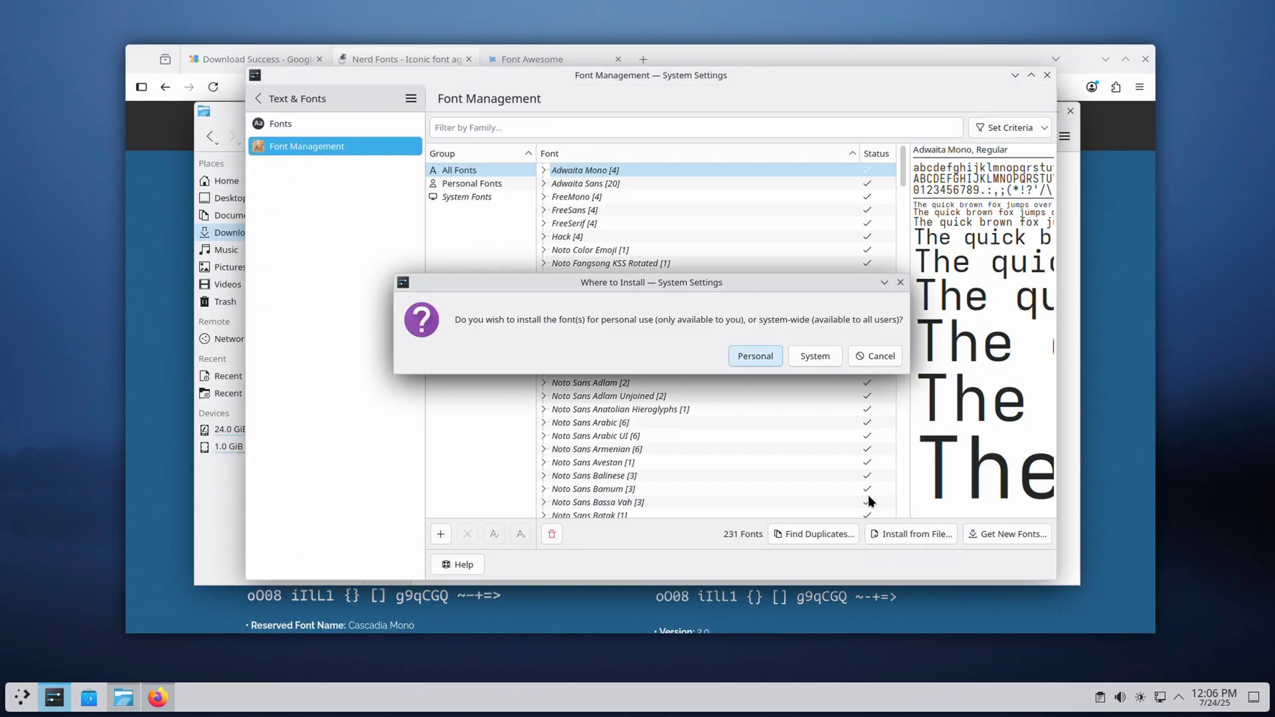
left_click(742, 356)
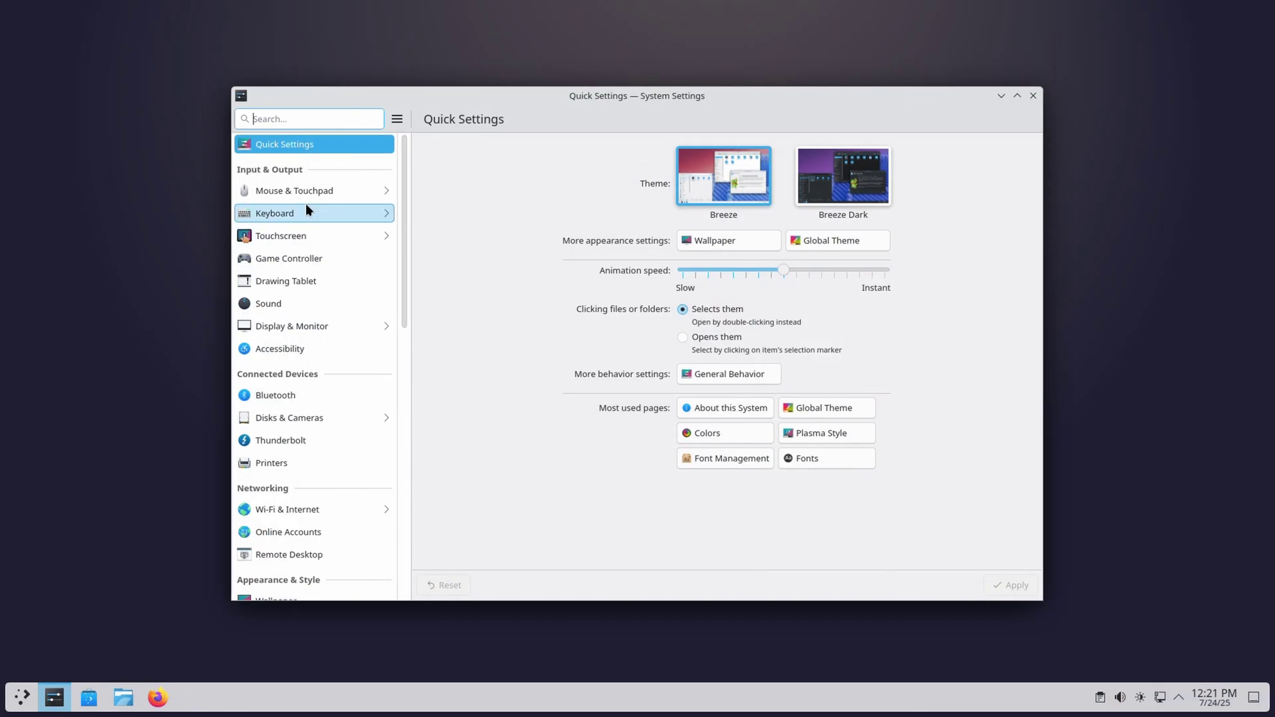
Select and apply the Dracula global theme in Colors & Themes
scroll(305, 210, "down", 4)
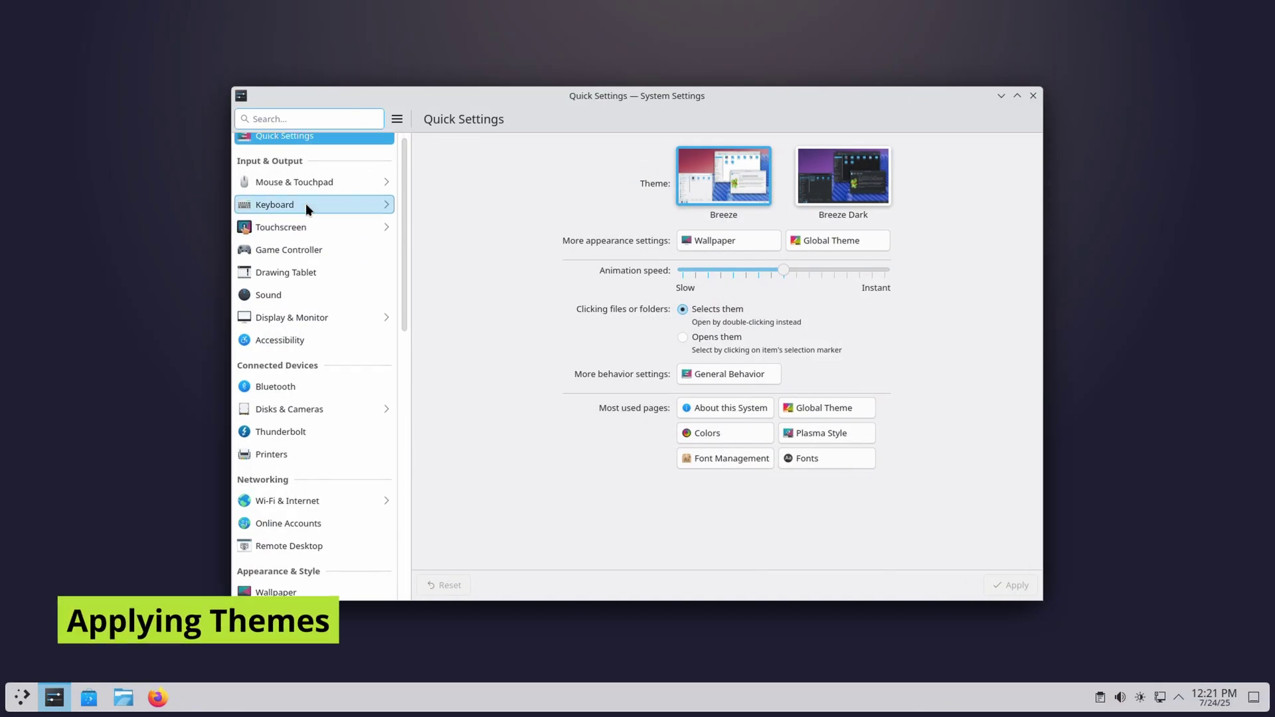
left_click(285, 465)
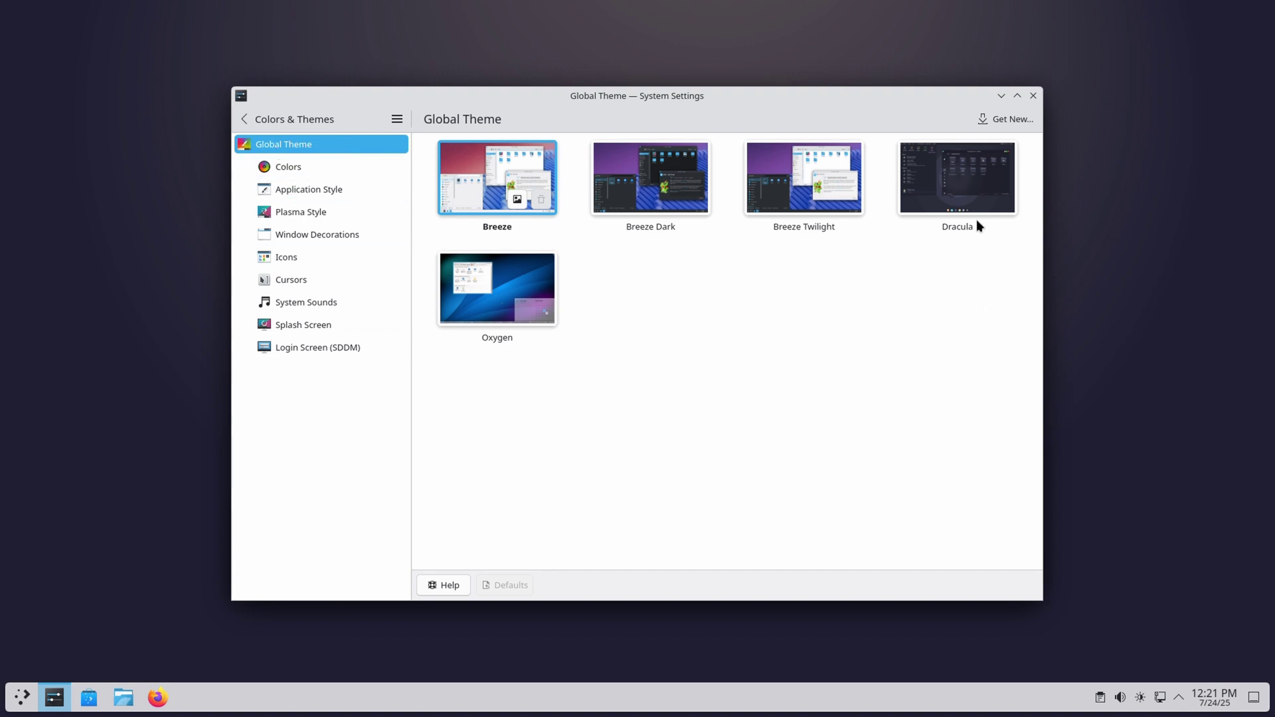
left_click(948, 175)
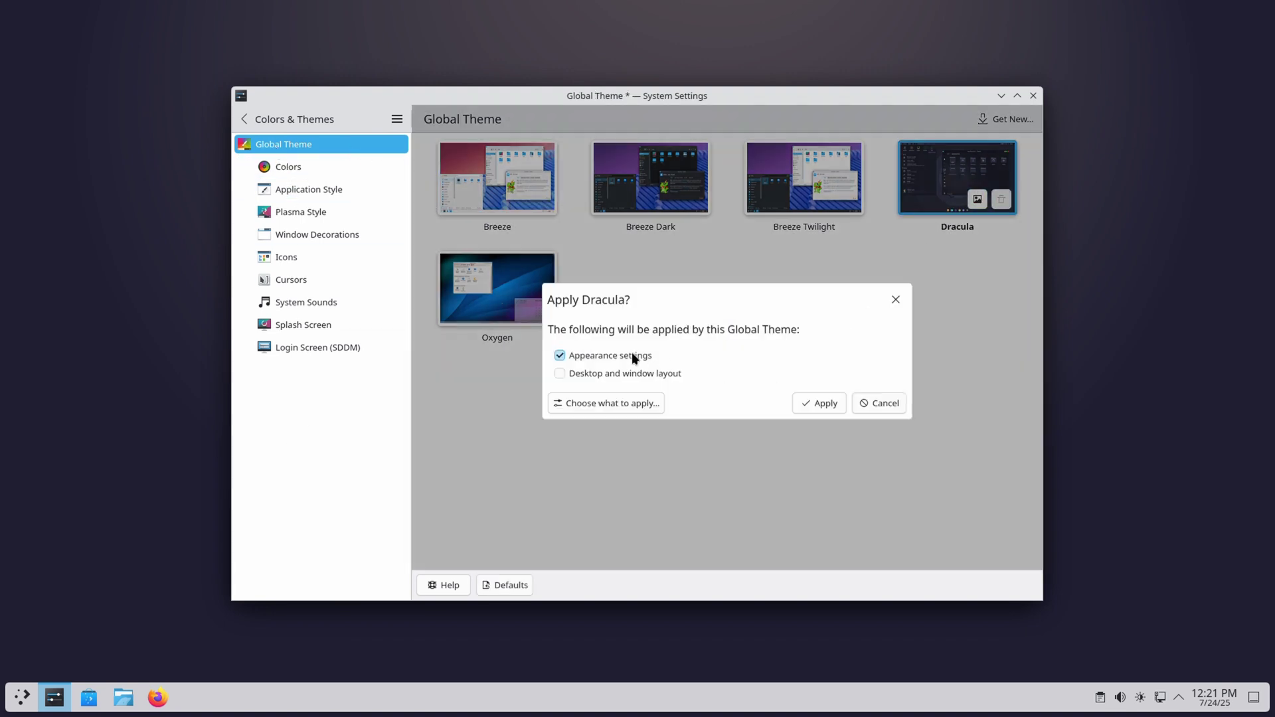
left_click(820, 402)
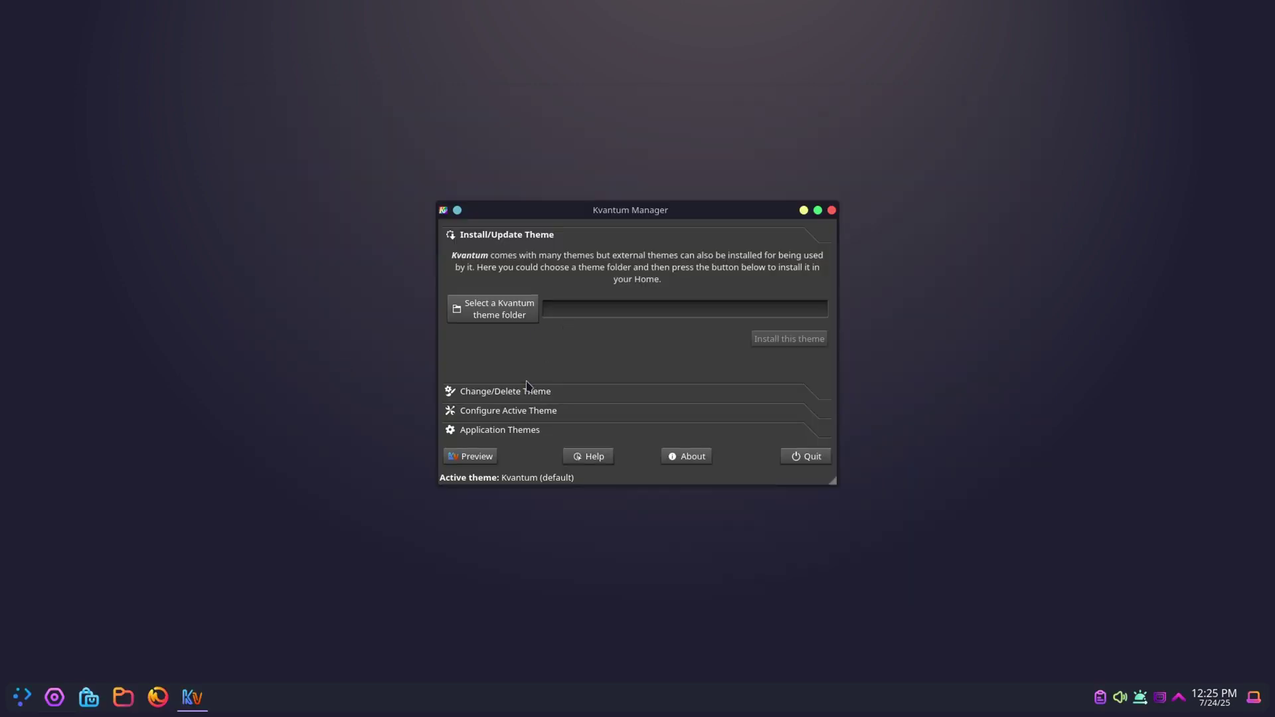
Set Dracula-purple as the active theme in Kvantum Manager
left_click(520, 393)
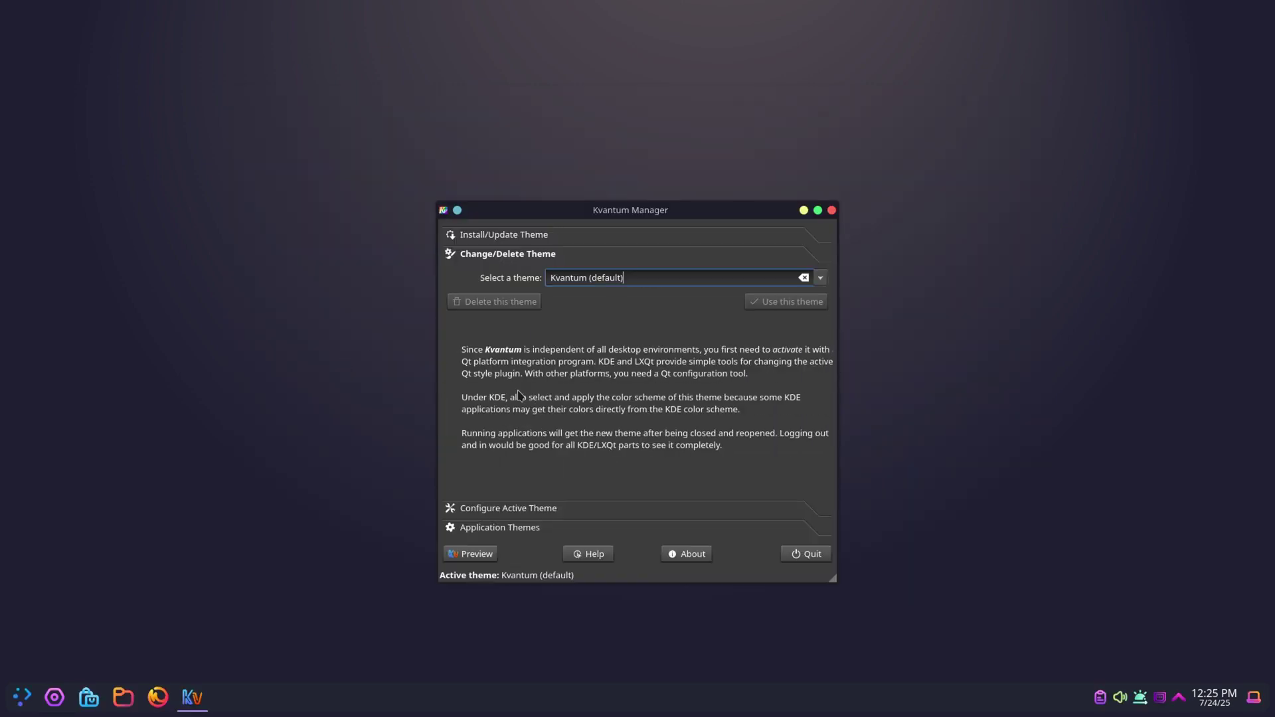
left_click(820, 279)
left_click(569, 328)
left_click(786, 301)
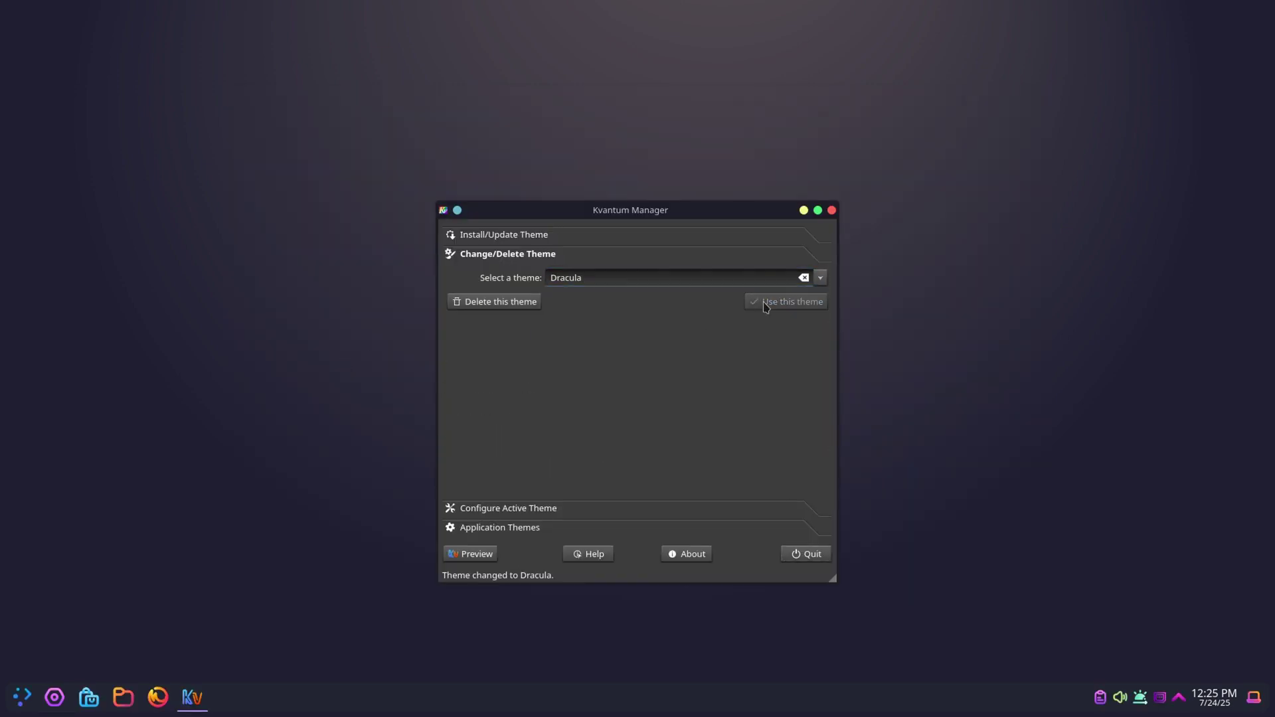
left_click(517, 526)
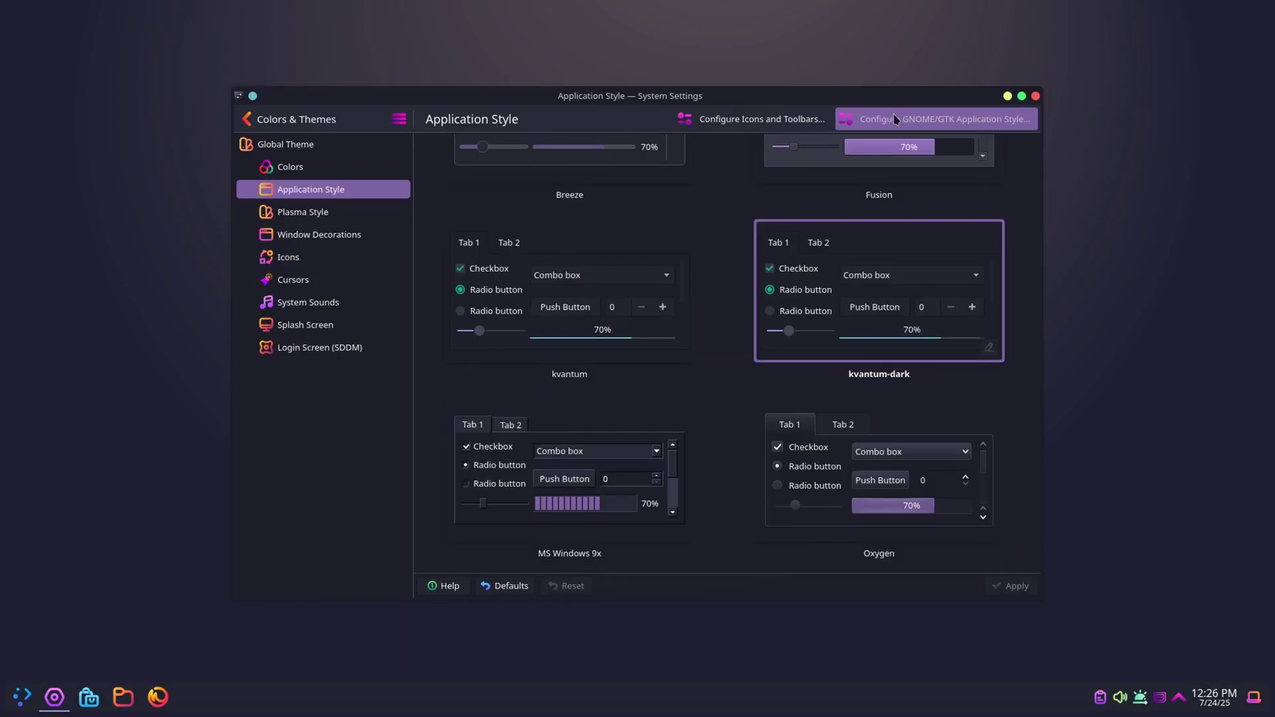
Choose Dracula-slim as the GTK theme, preview it, then go to Titlebar Buttons
left_click(898, 124)
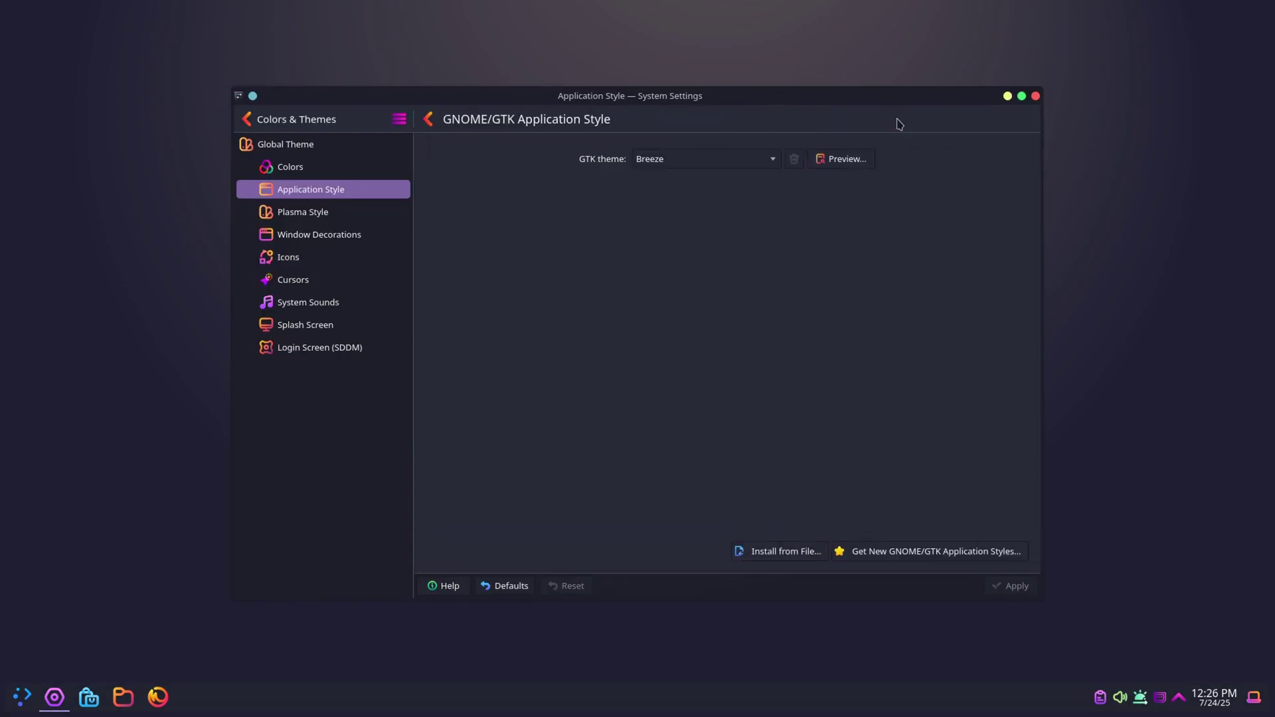
left_click(716, 160)
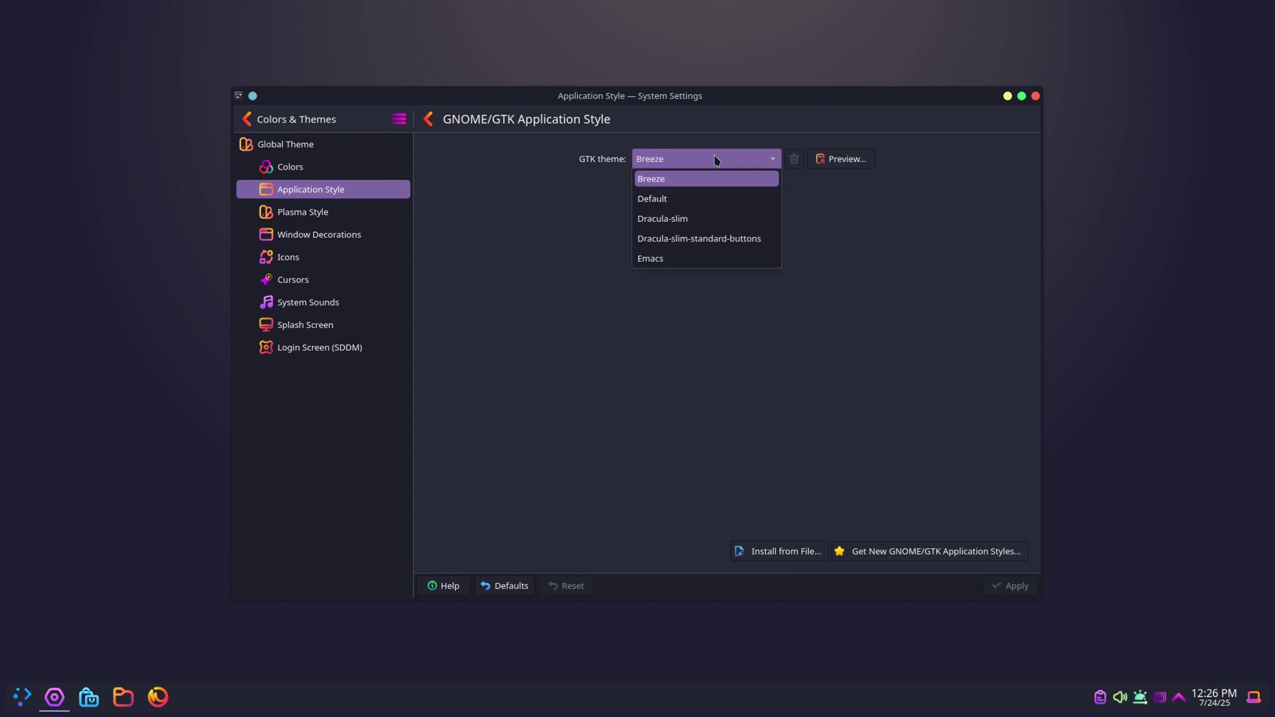
left_click(703, 219)
left_click(842, 163)
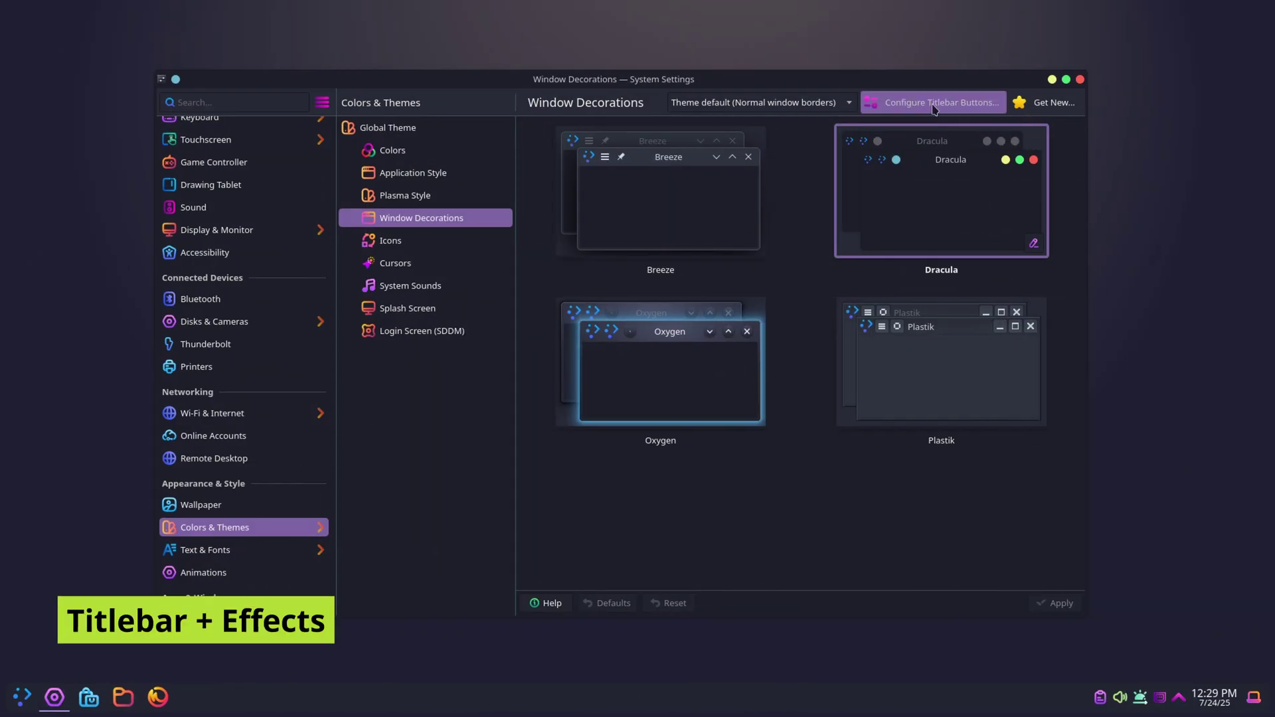
left_click(933, 106)
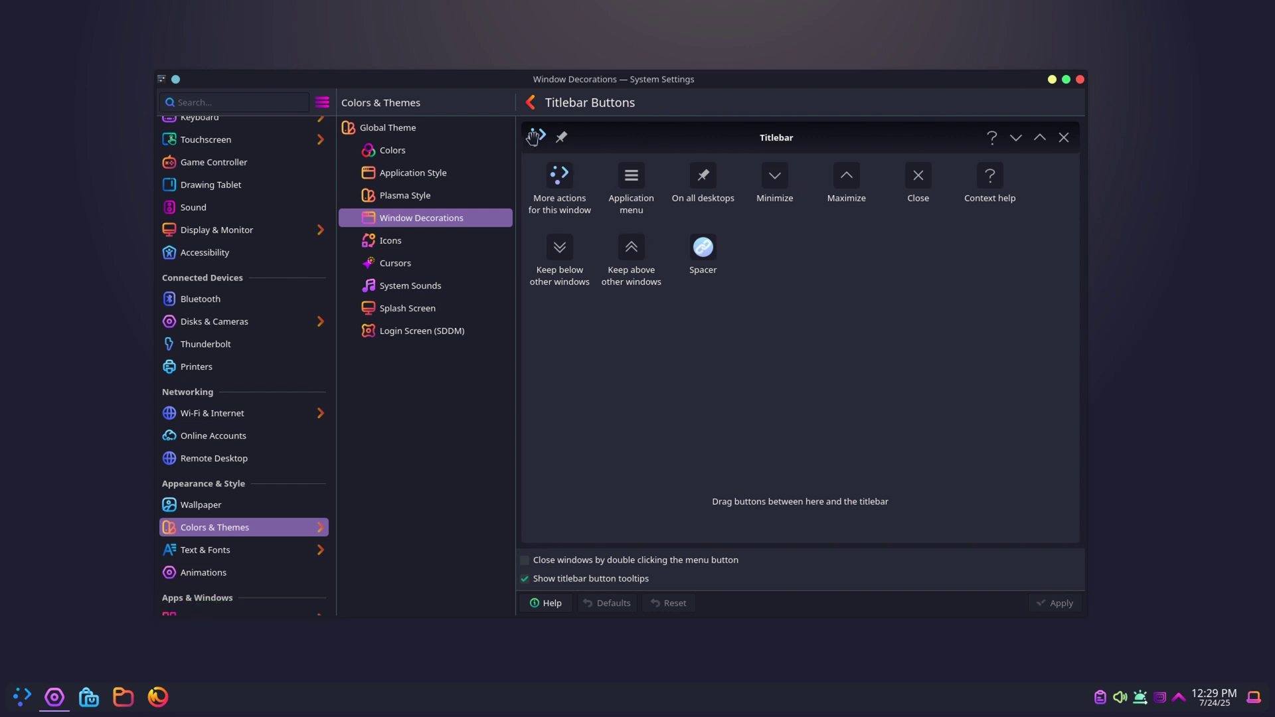
Replace the More actions titlebar button with Keep above, and enable Background Contrast
left_click_drag(533, 137, 575, 190)
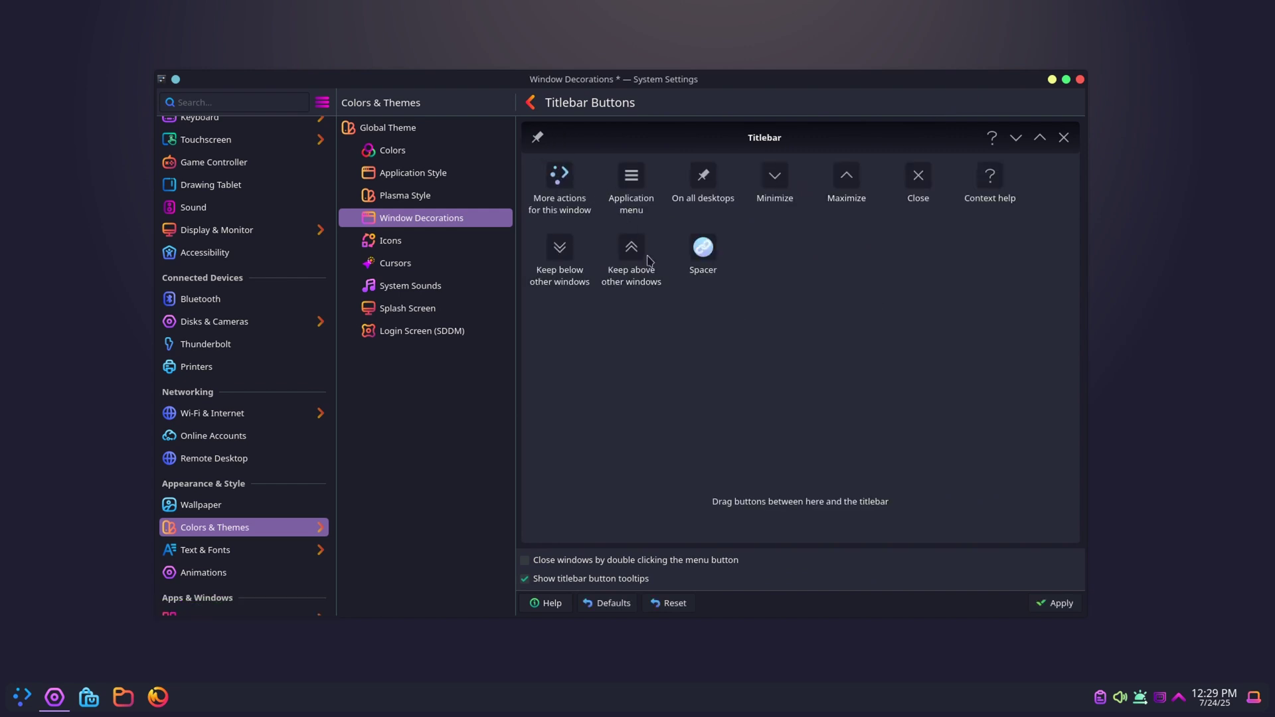
left_click_drag(632, 263, 569, 187)
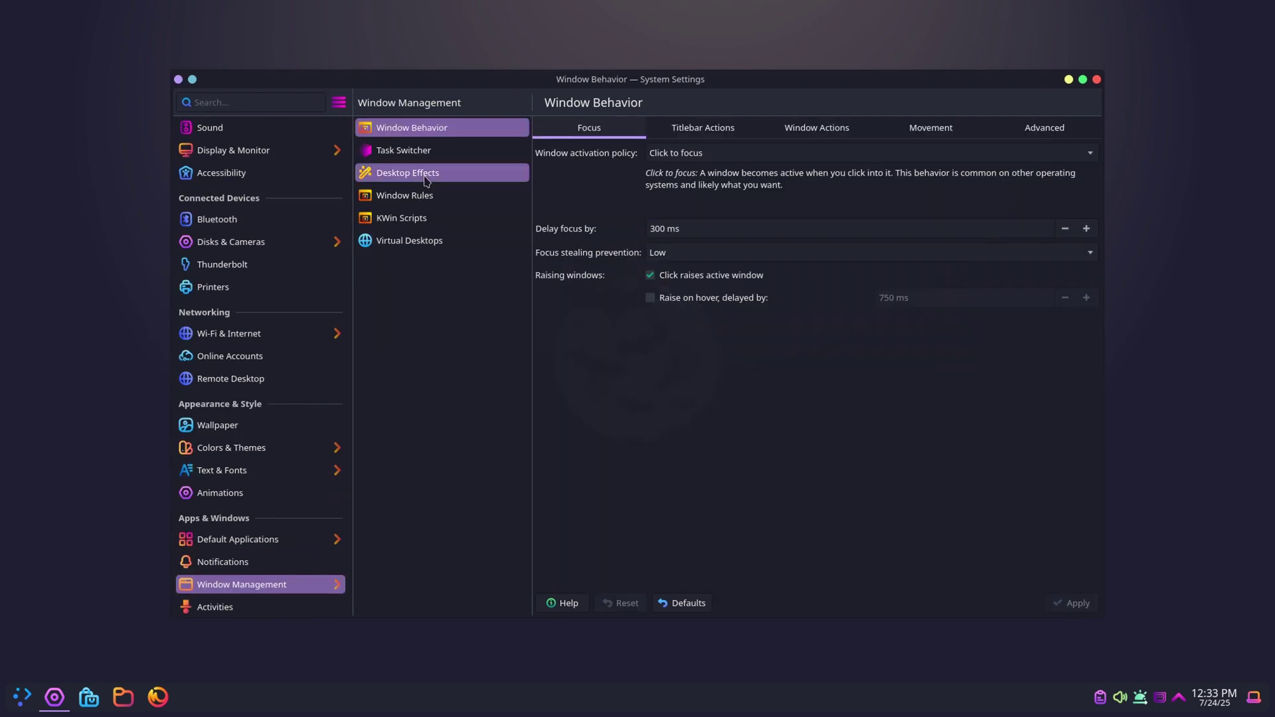
left_click(408, 172)
scroll(541, 299, "down", 2)
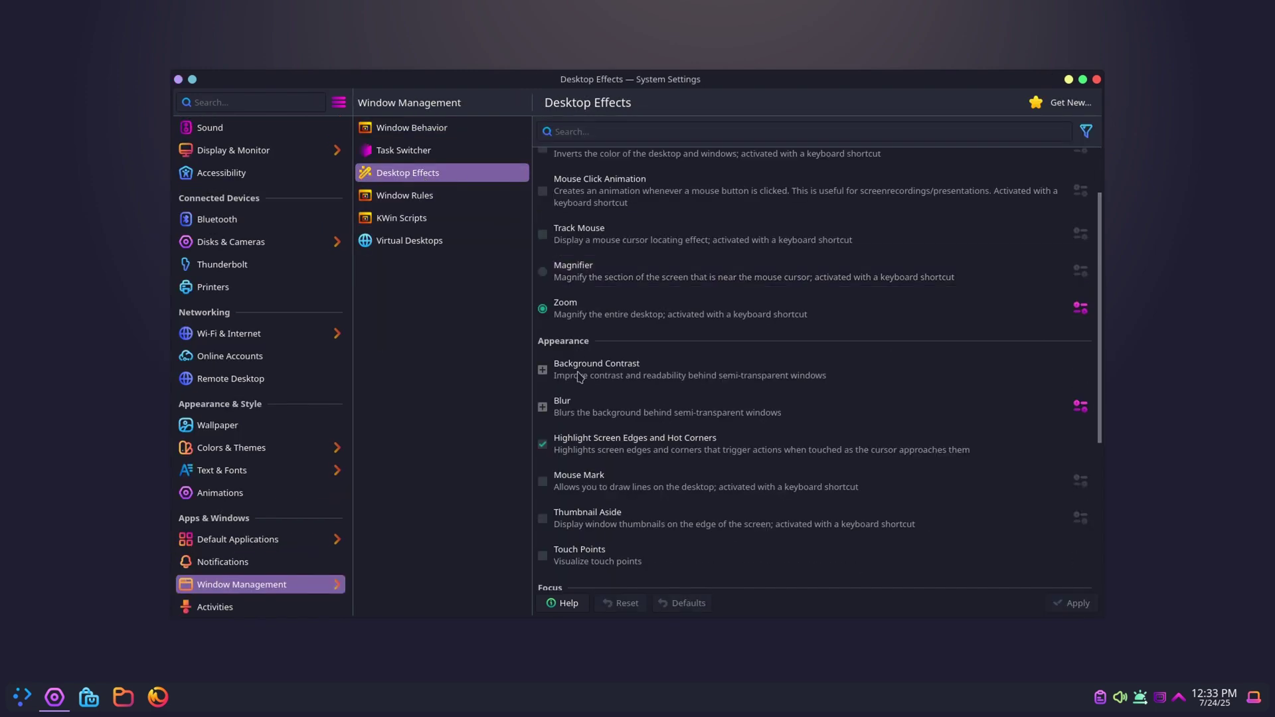
left_click(543, 370)
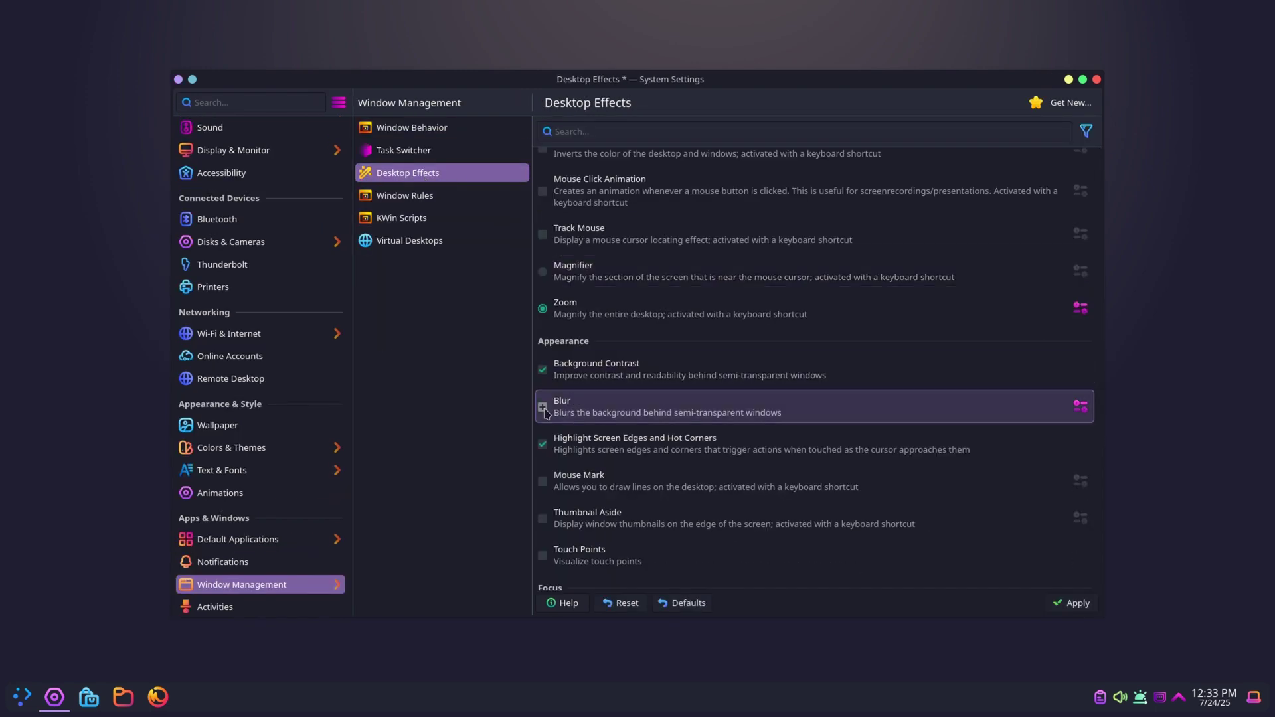
Apply Flip Switch as the task switcher and test it with Alt+Tab
scroll(544, 405, "down", 7)
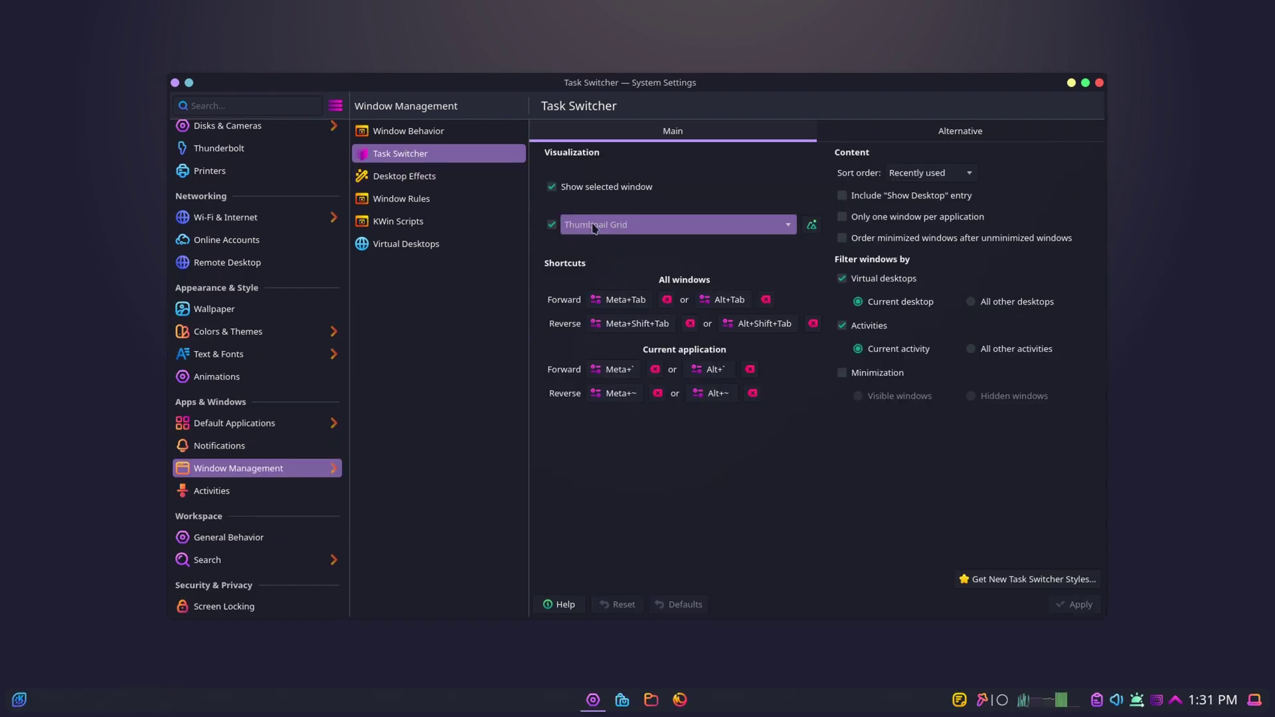
left_click(595, 225)
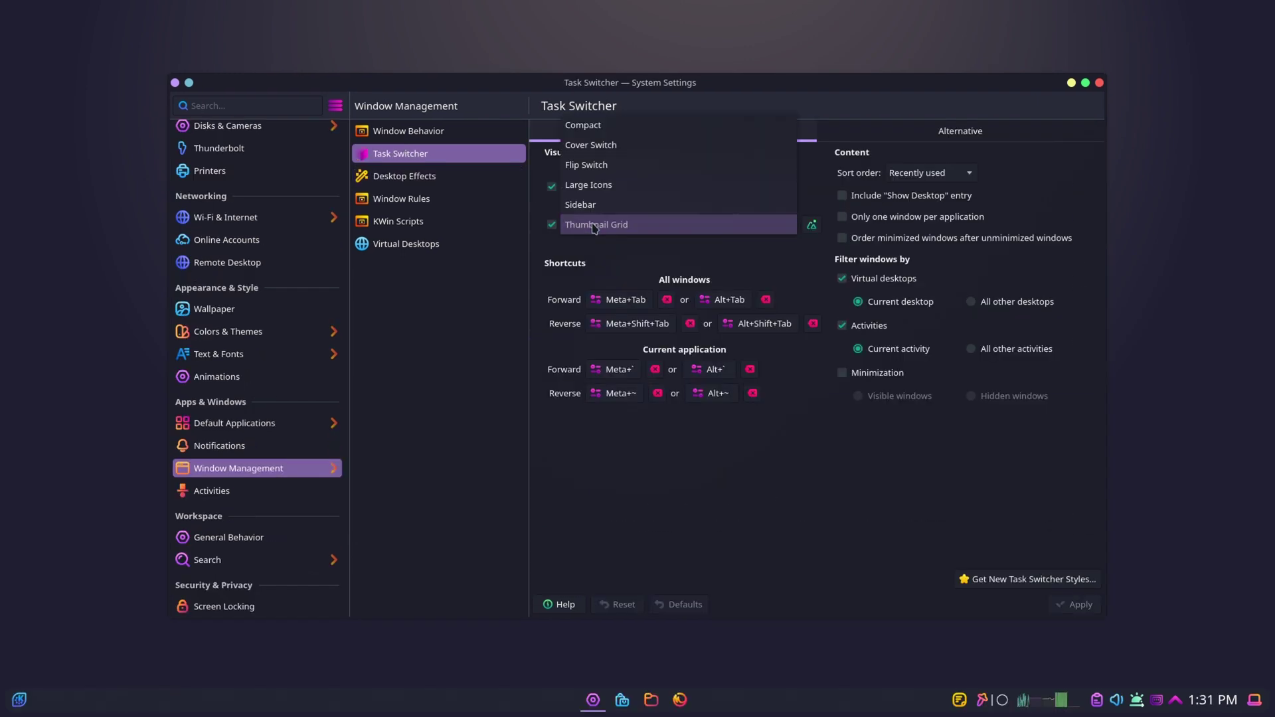
left_click(591, 167)
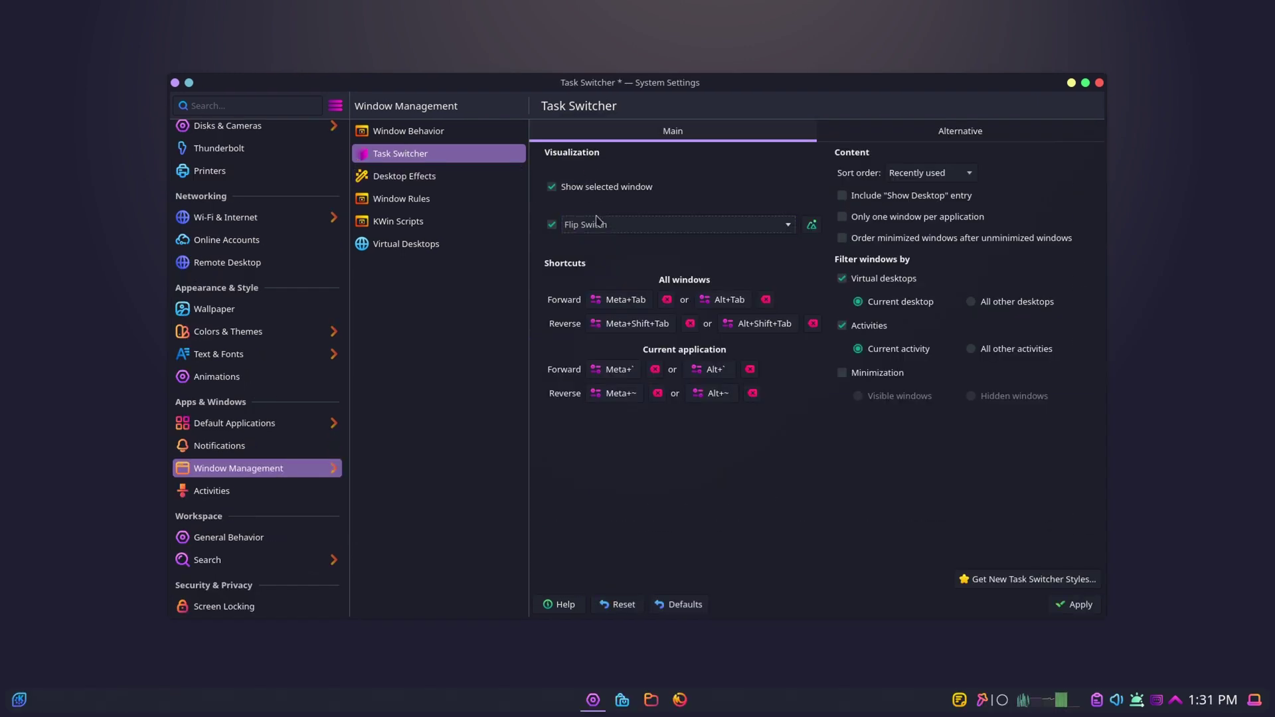
left_click(1076, 605)
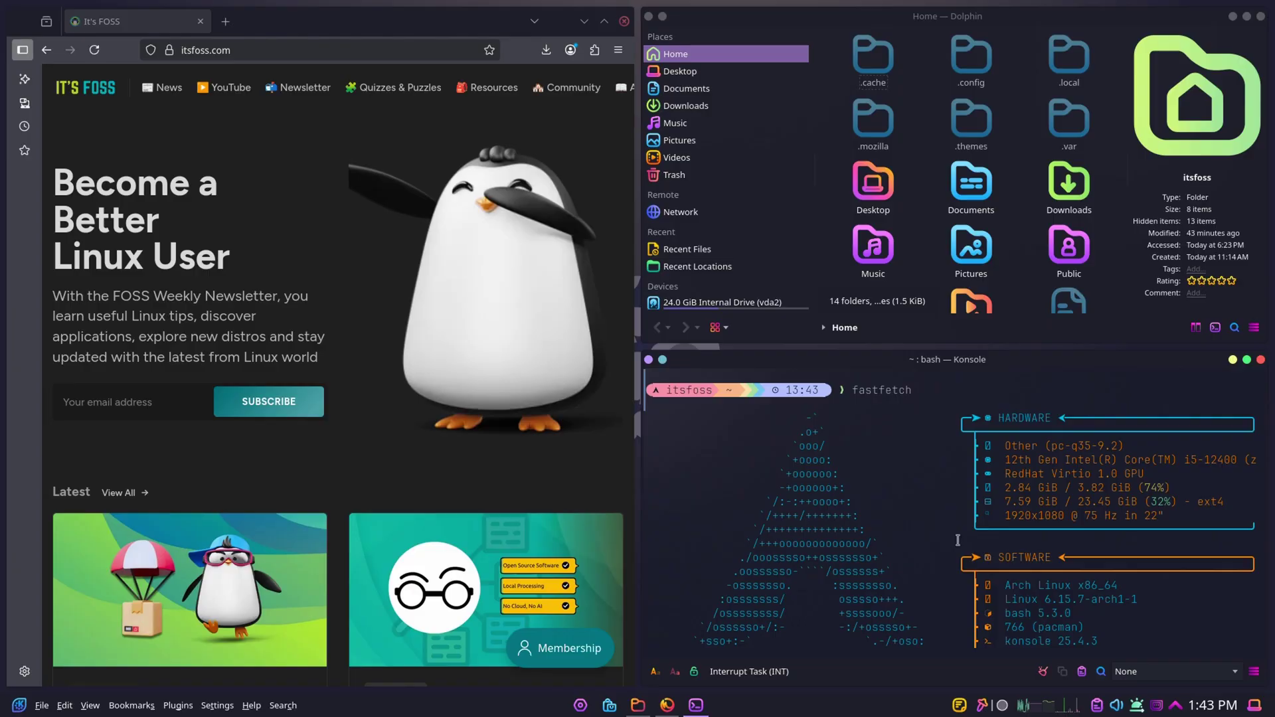
key("alt+Tab")
key("alt+Tab")
key("alt+Tab")
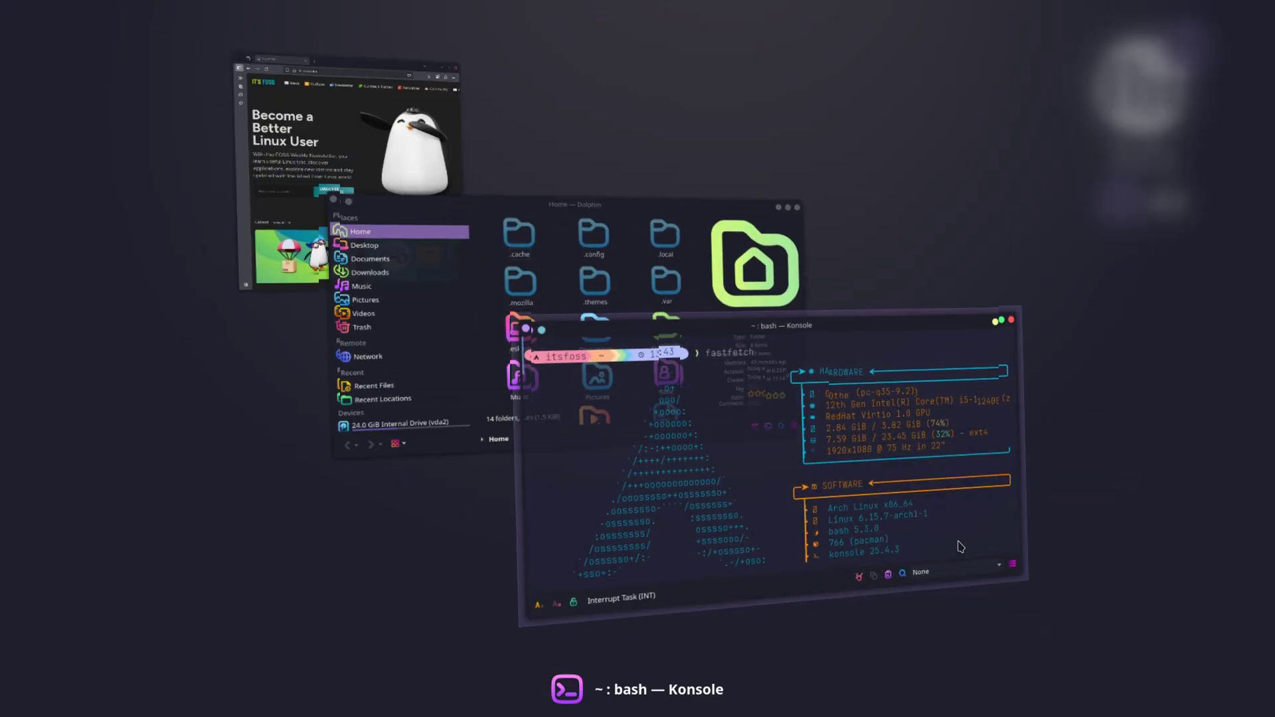
key("alt+shift+Tab")
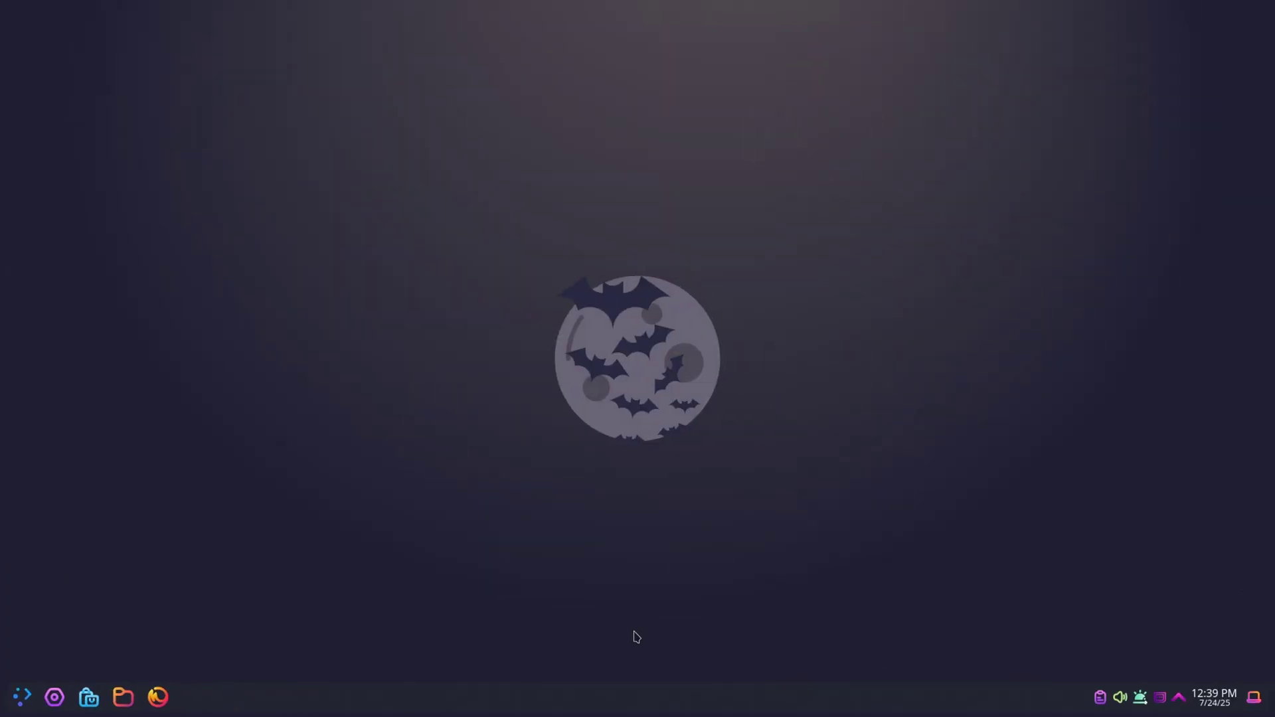
right_click(610, 705)
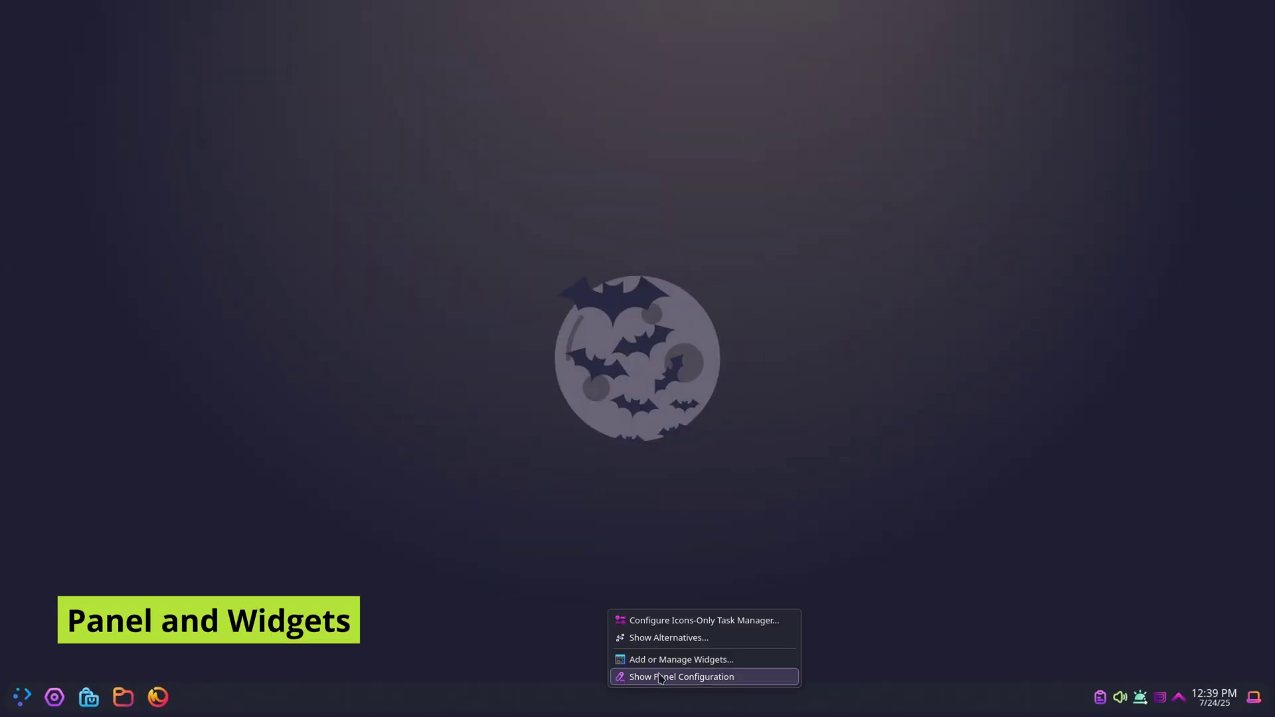
Lower the bottom panel's height from 44 to 36 in panel configuration
left_click(659, 677)
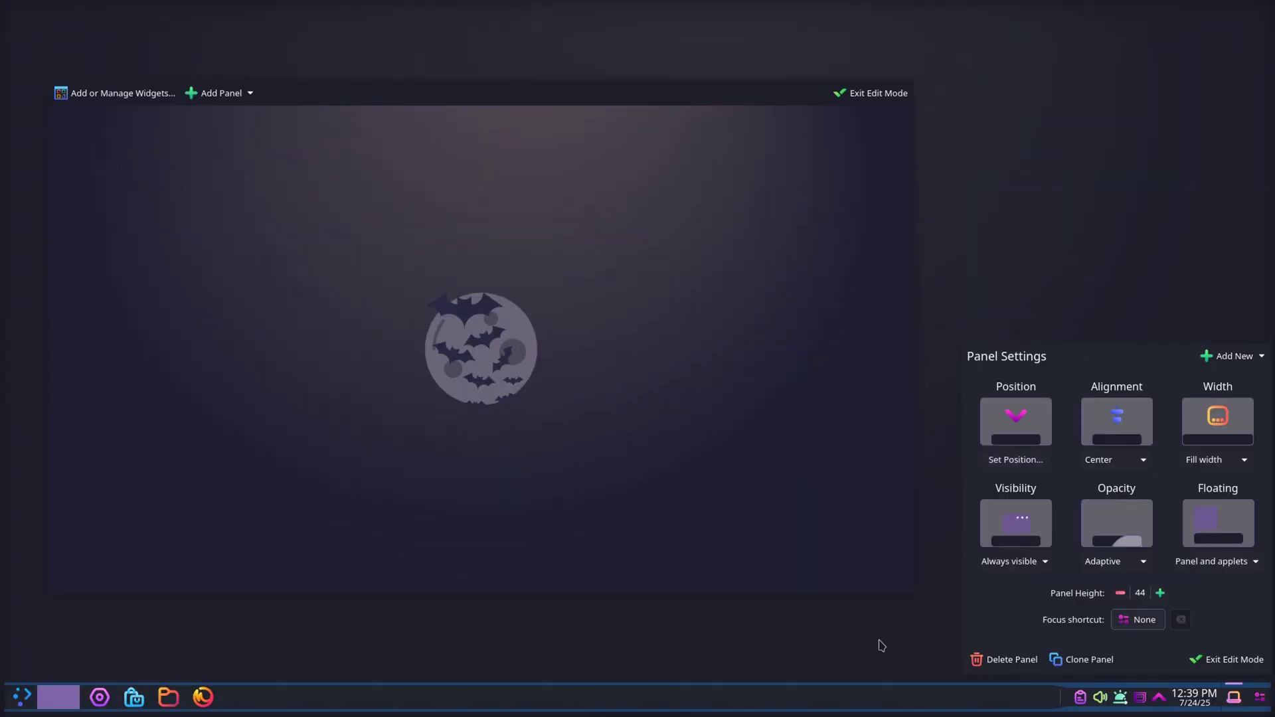
scroll(1140, 592, "down", 8)
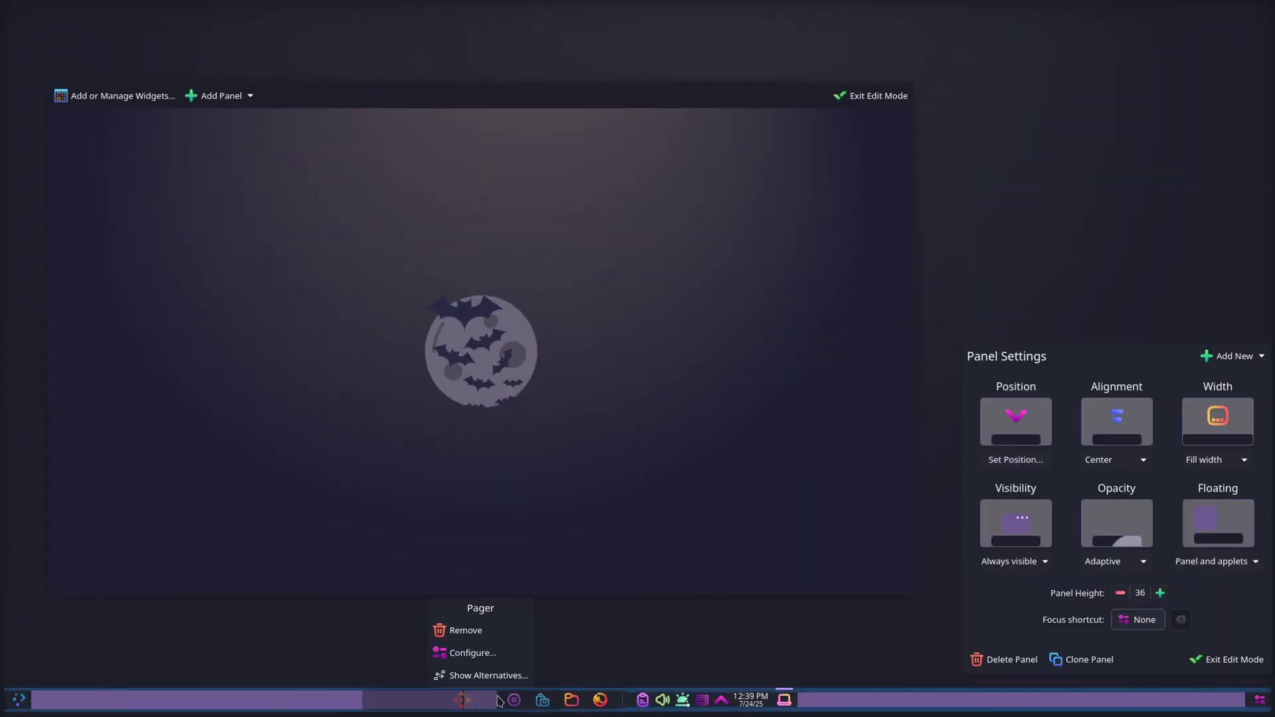
mouse_move(785, 700)
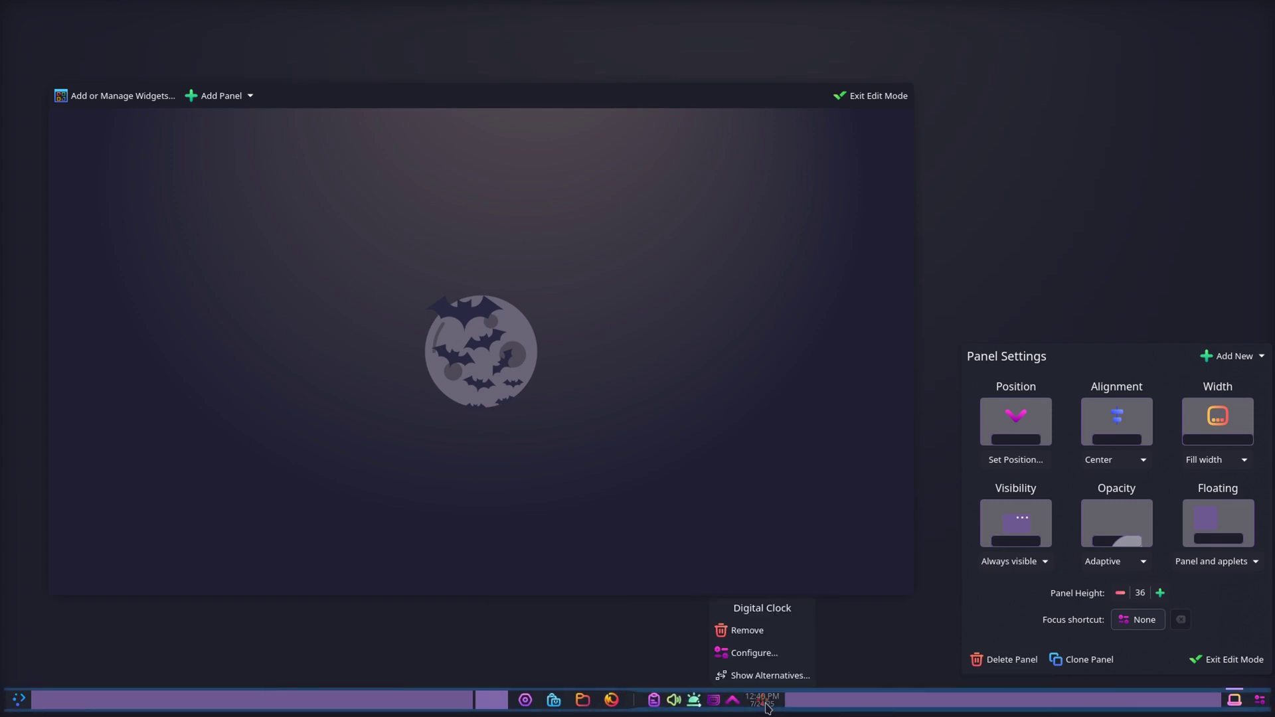
mouse_move(713, 705)
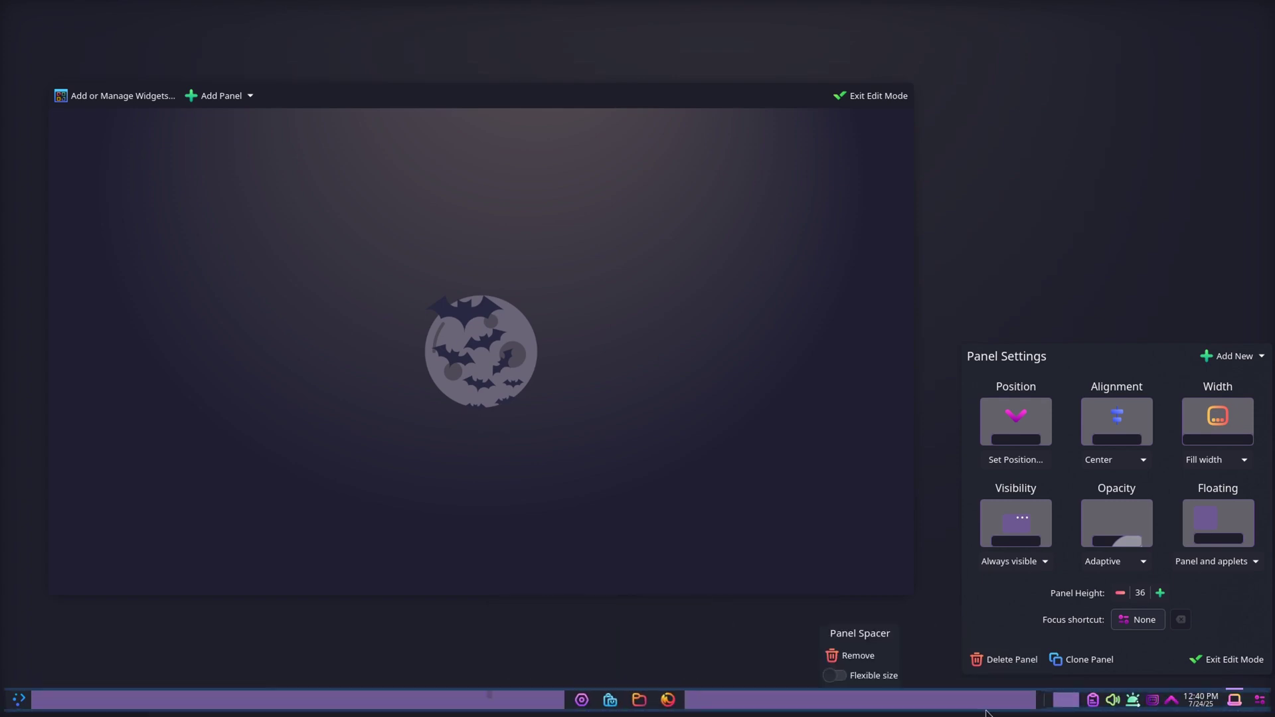
left_click(120, 95)
Search for widgets and add Global Menu, System Monitor Sensor and Sticky Note to the bottom panel
type("global")
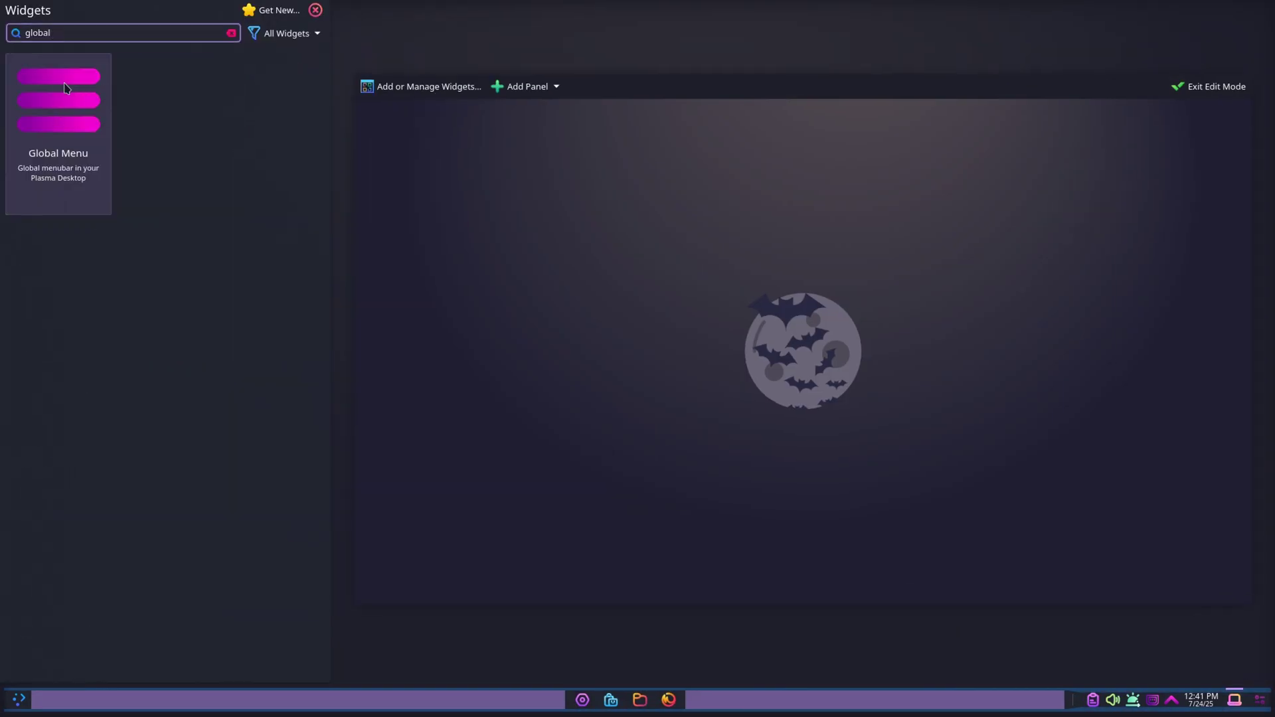
left_click_drag(67, 89, 43, 709)
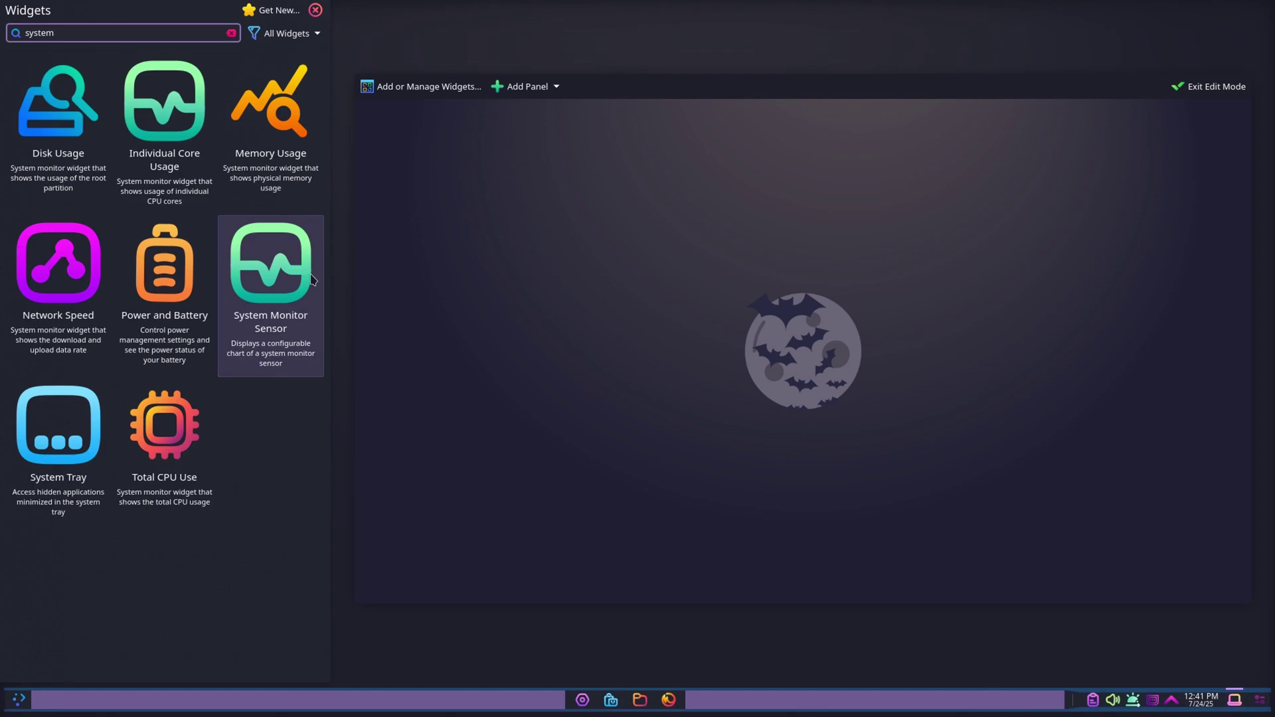
left_click_drag(271, 286, 948, 578)
left_click_drag(58, 100, 955, 688)
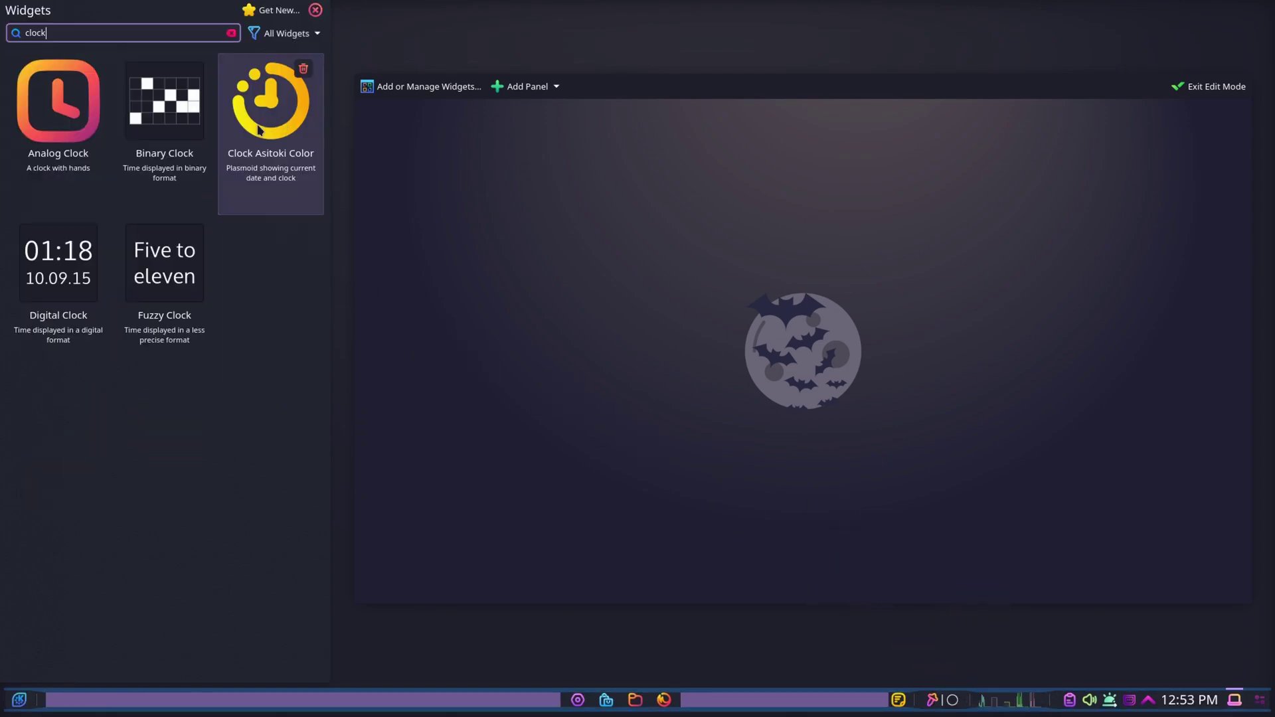
Place the Clock Asitoki Color widget on the desktop and move it to the top-right corner
left_click_drag(271, 100, 632, 273)
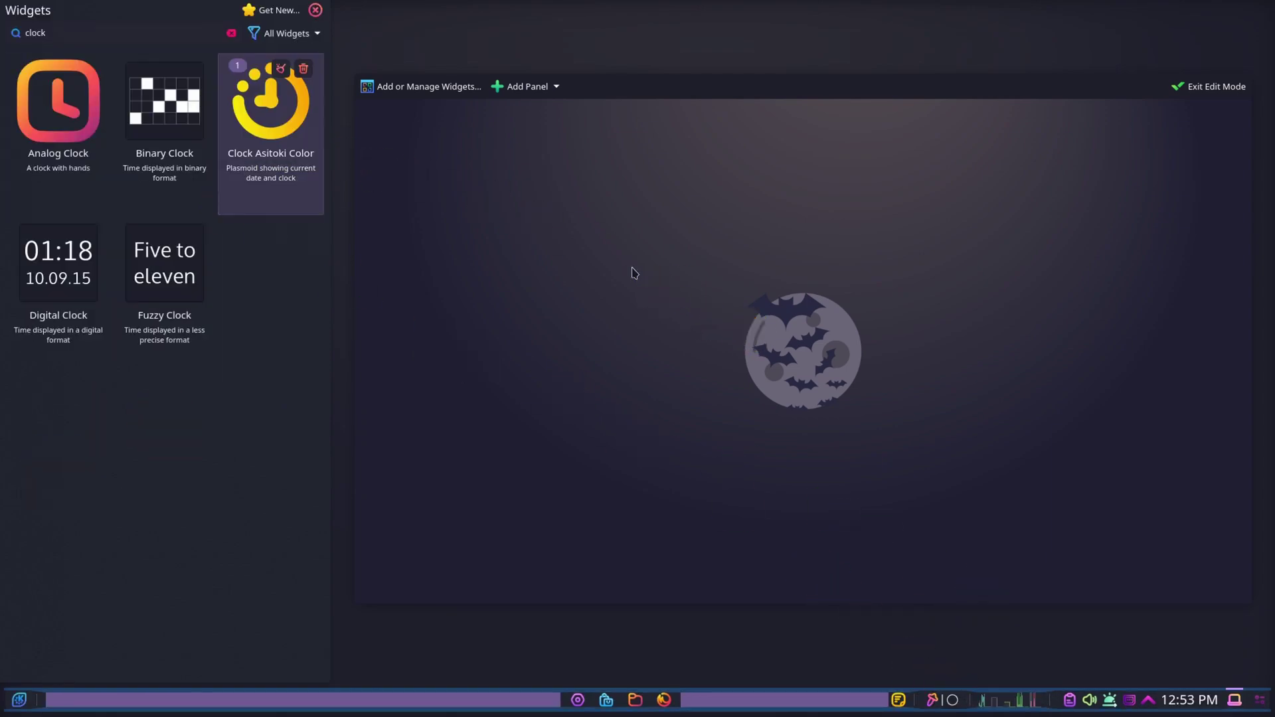
left_click(316, 11)
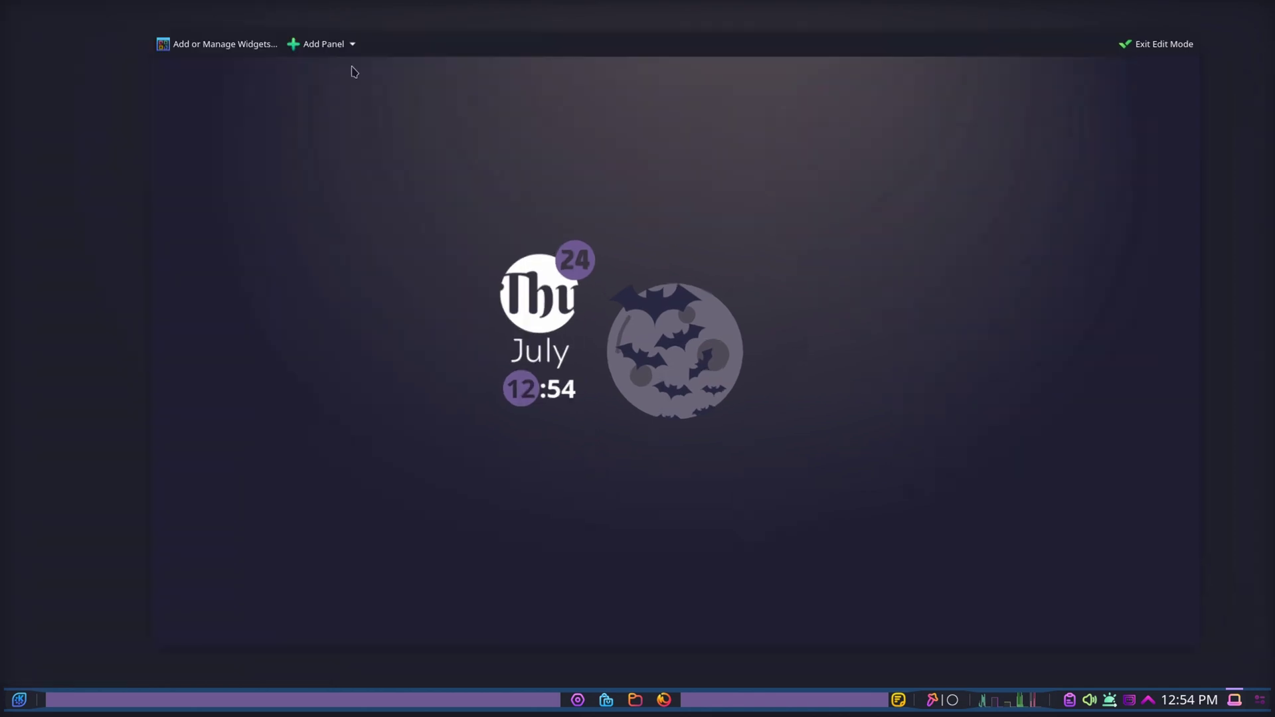
left_click_drag(579, 272, 1079, 155)
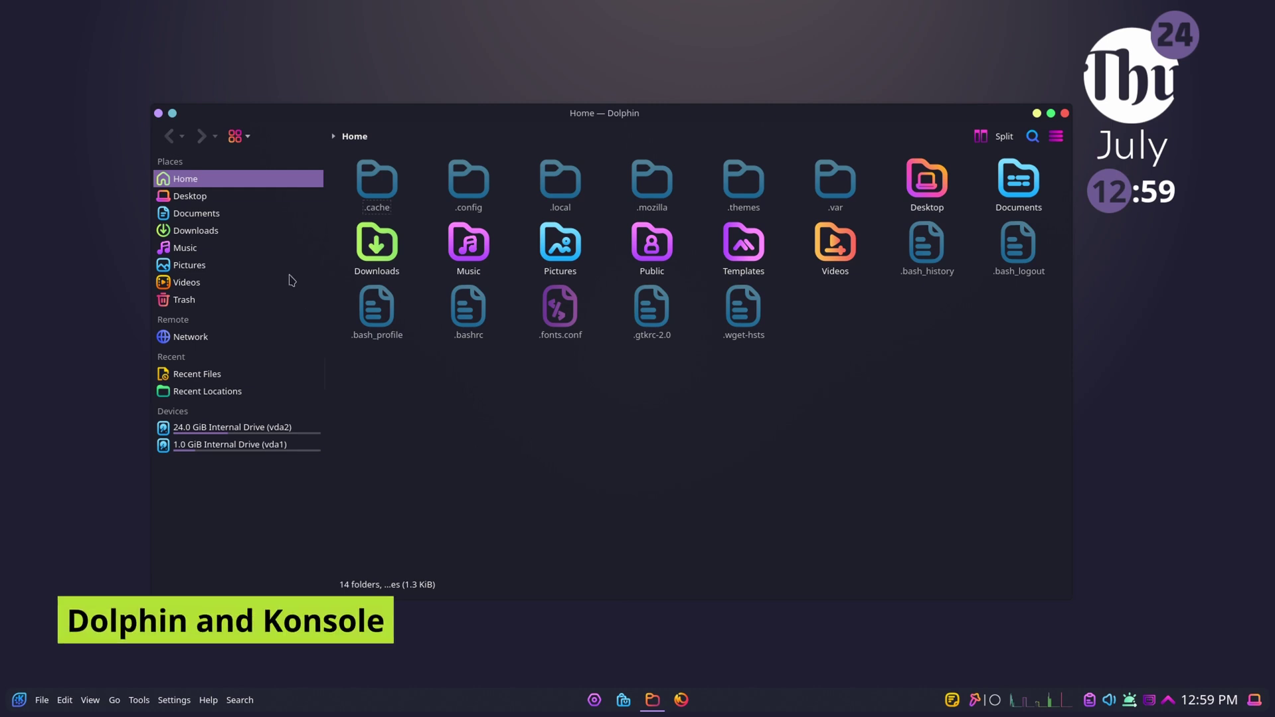
Unlock Dolphin's toolbar positions and set the toolbar orientation to Bottom
right_click(278, 139)
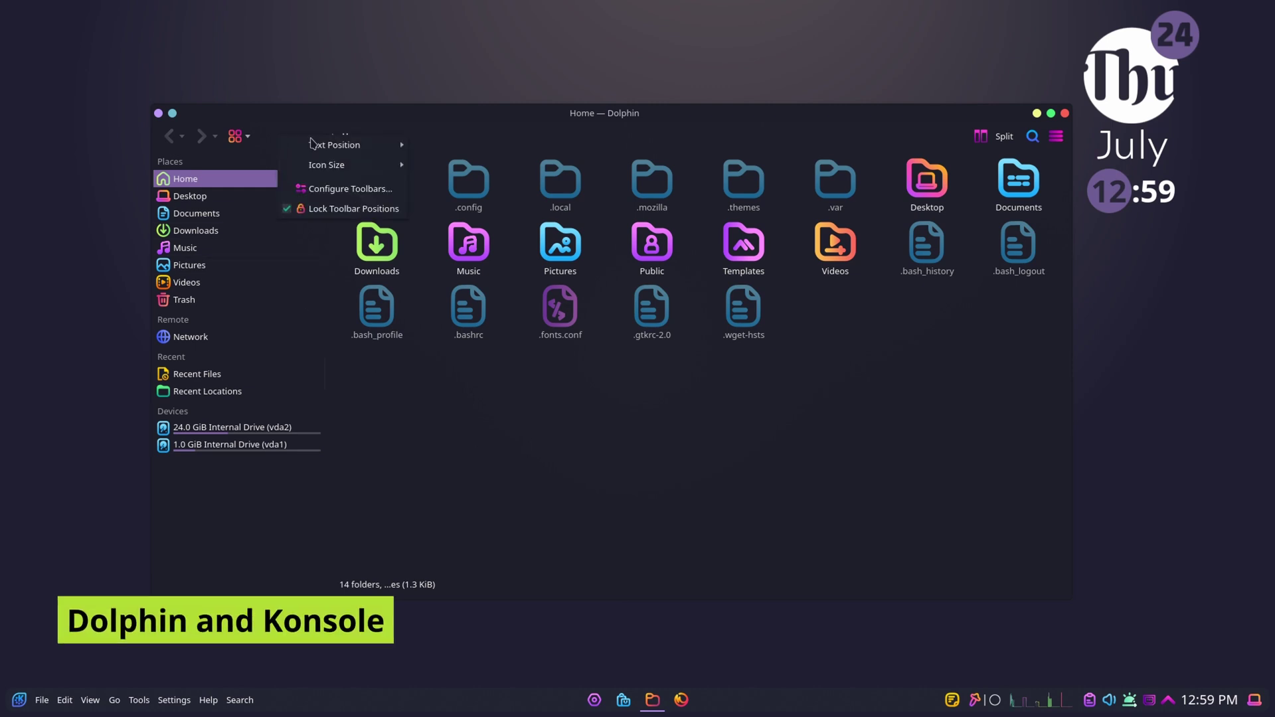
left_click(289, 211)
right_click(287, 137)
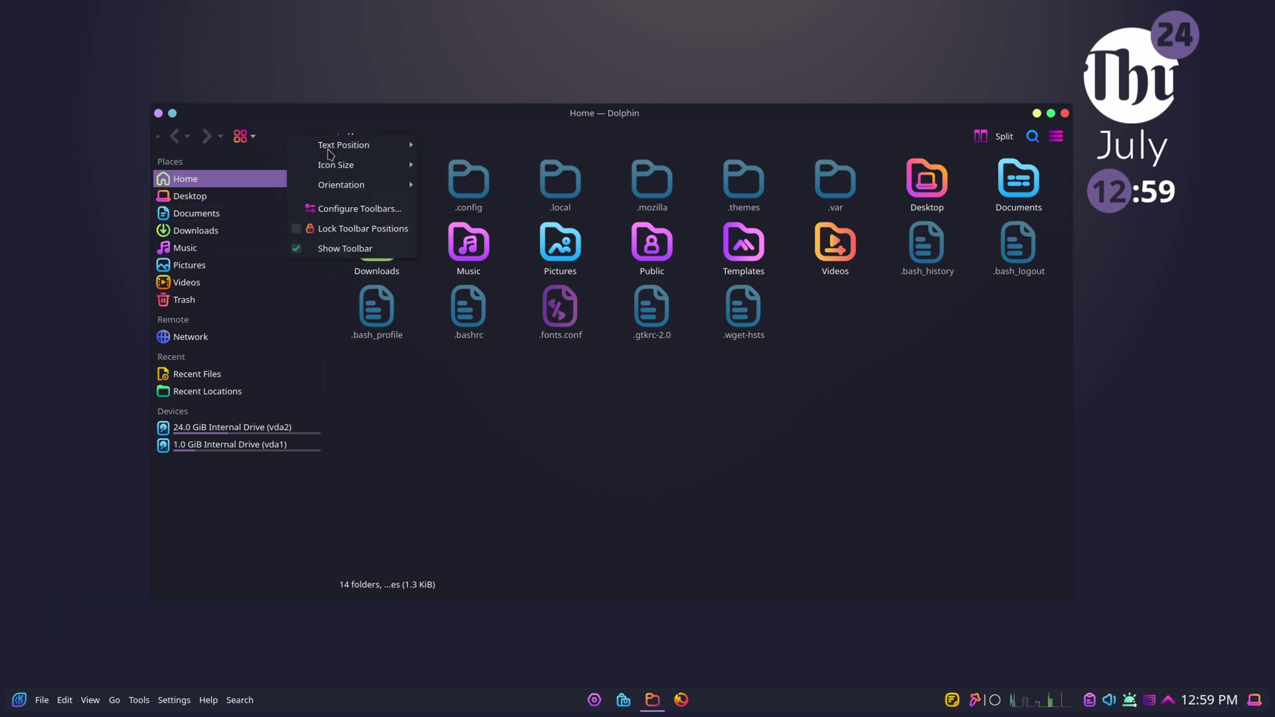
mouse_move(330, 187)
left_click(439, 245)
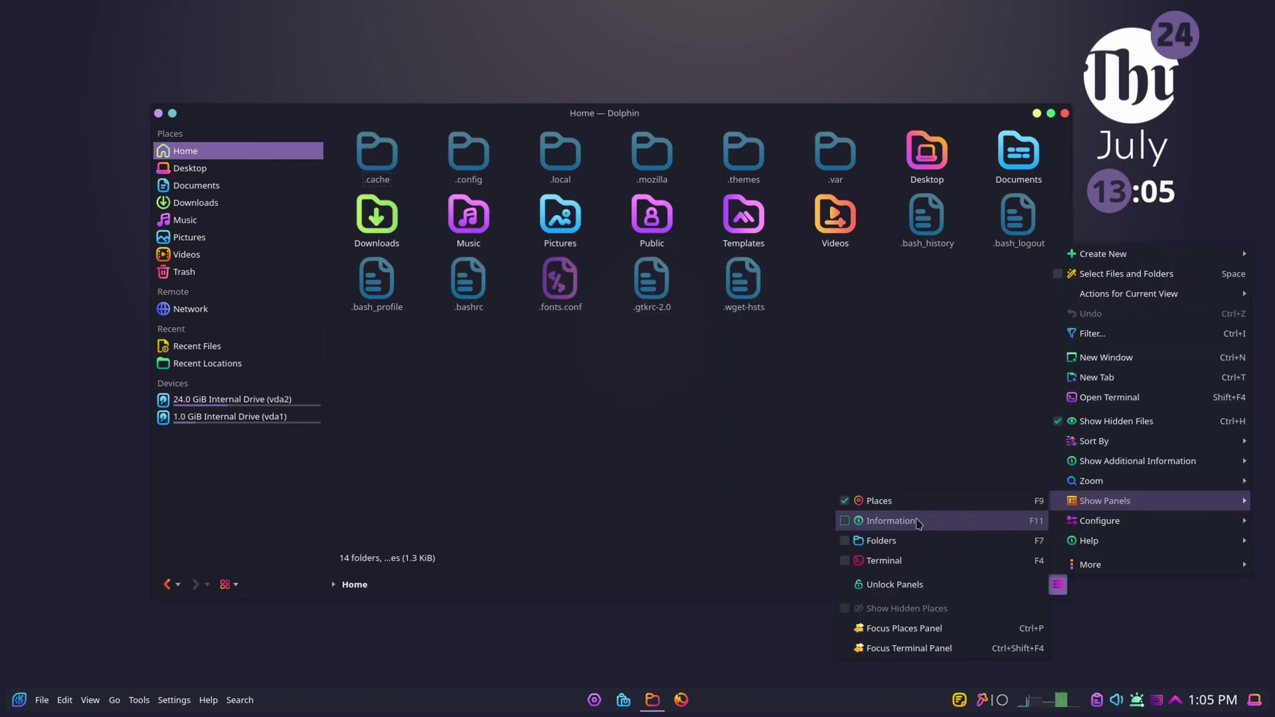
Show Dolphin's information panel, launch Konsole and give its new profile the Sweet colour scheme
left_click(845, 520)
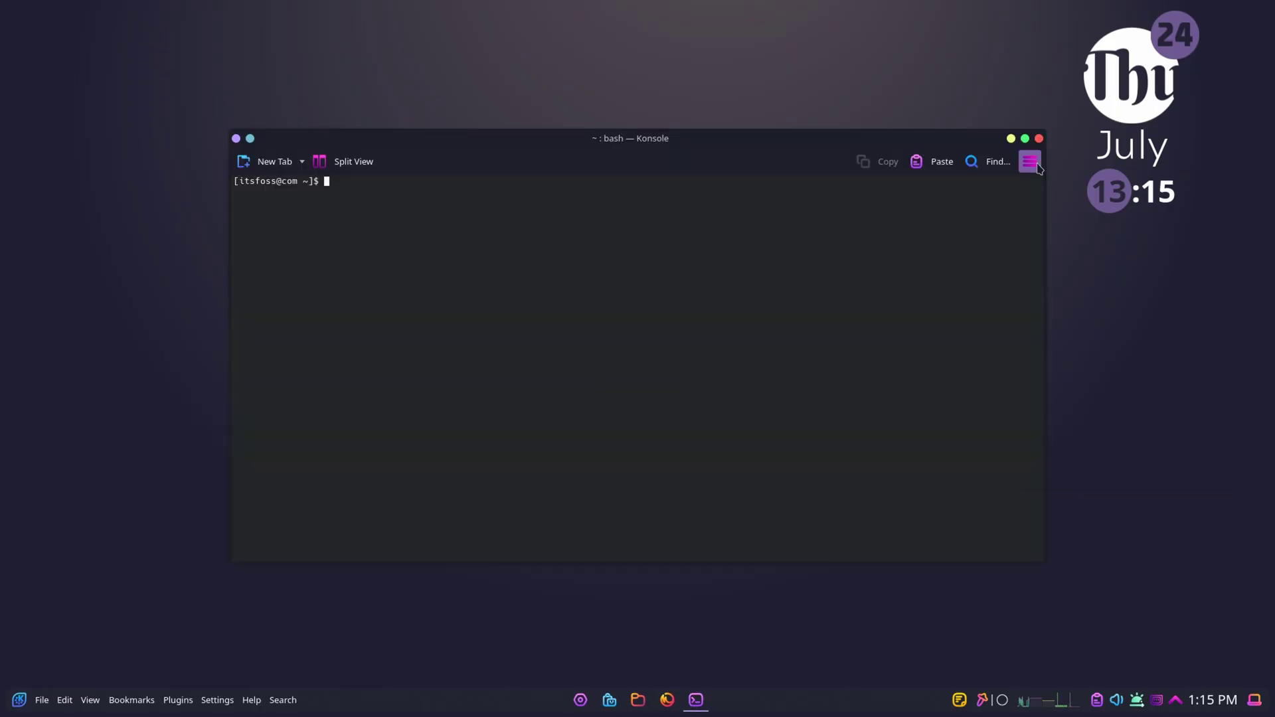
left_click(1029, 162)
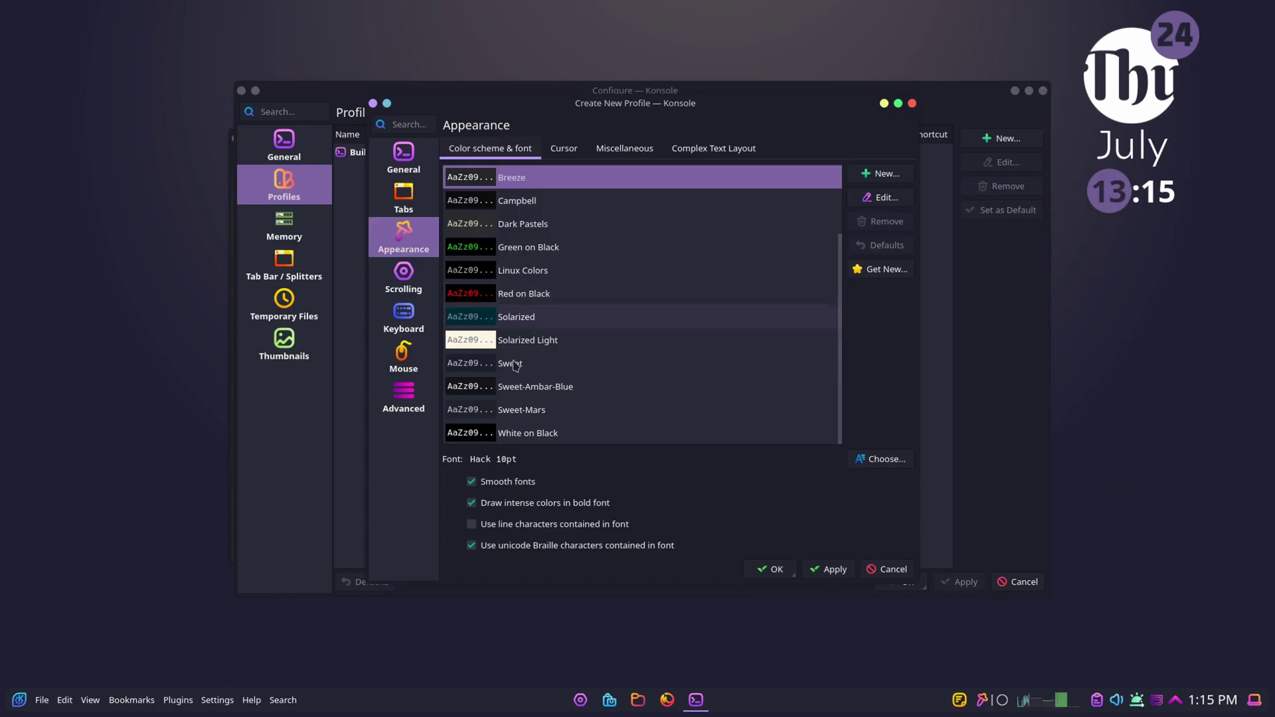
left_click(515, 364)
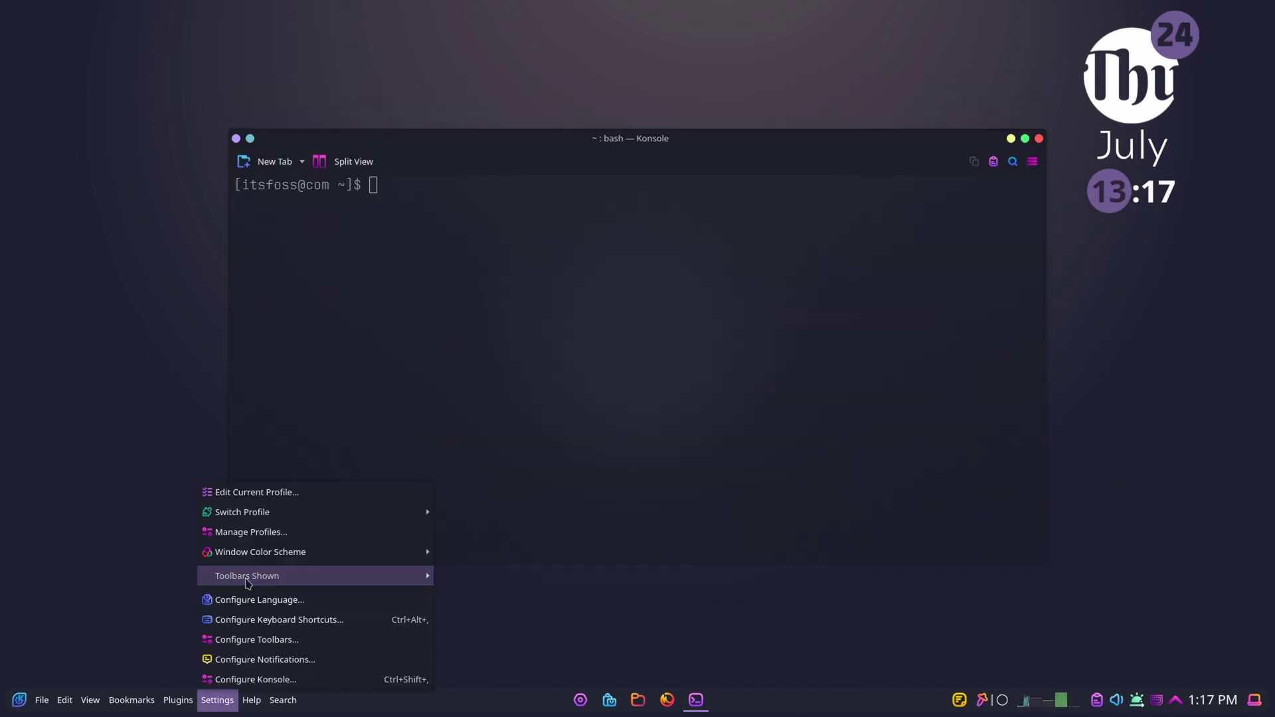
Add the Copy Input To action to Konsole's Session Toolbar and test enlarging and shrinking the font
mouse_move(362, 581)
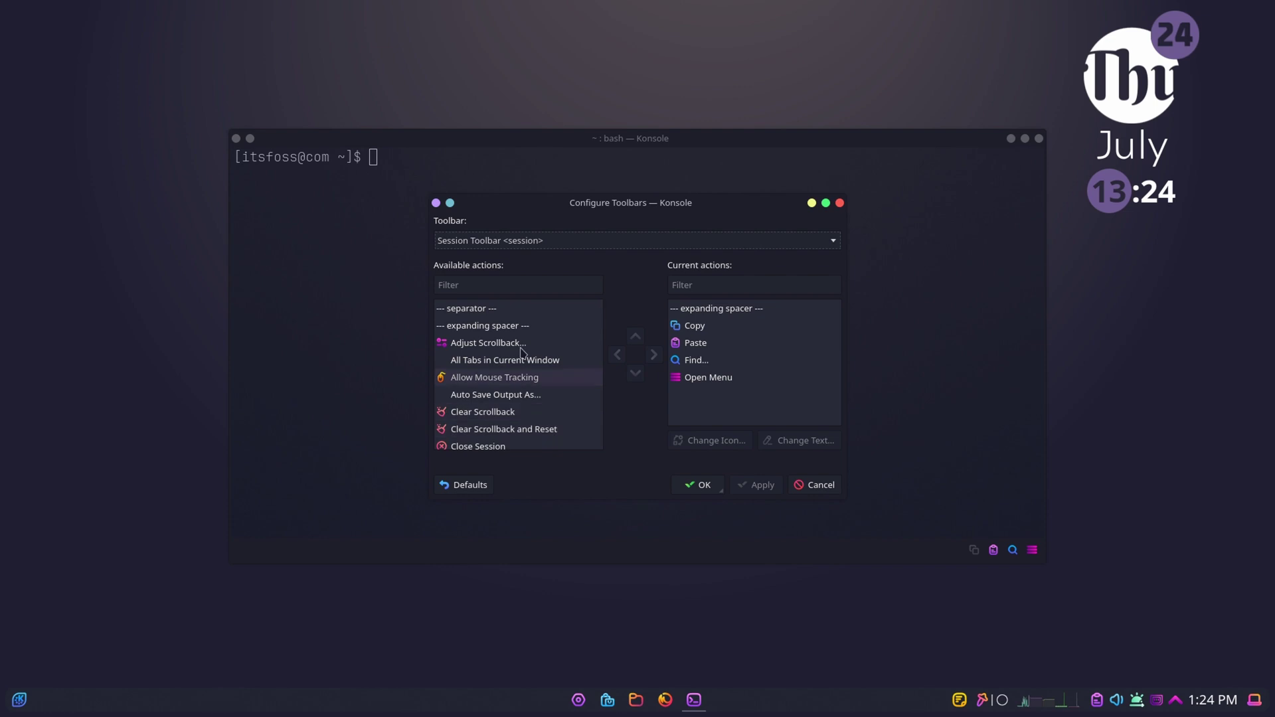
scroll(518, 372, "down", 3)
left_click(504, 396)
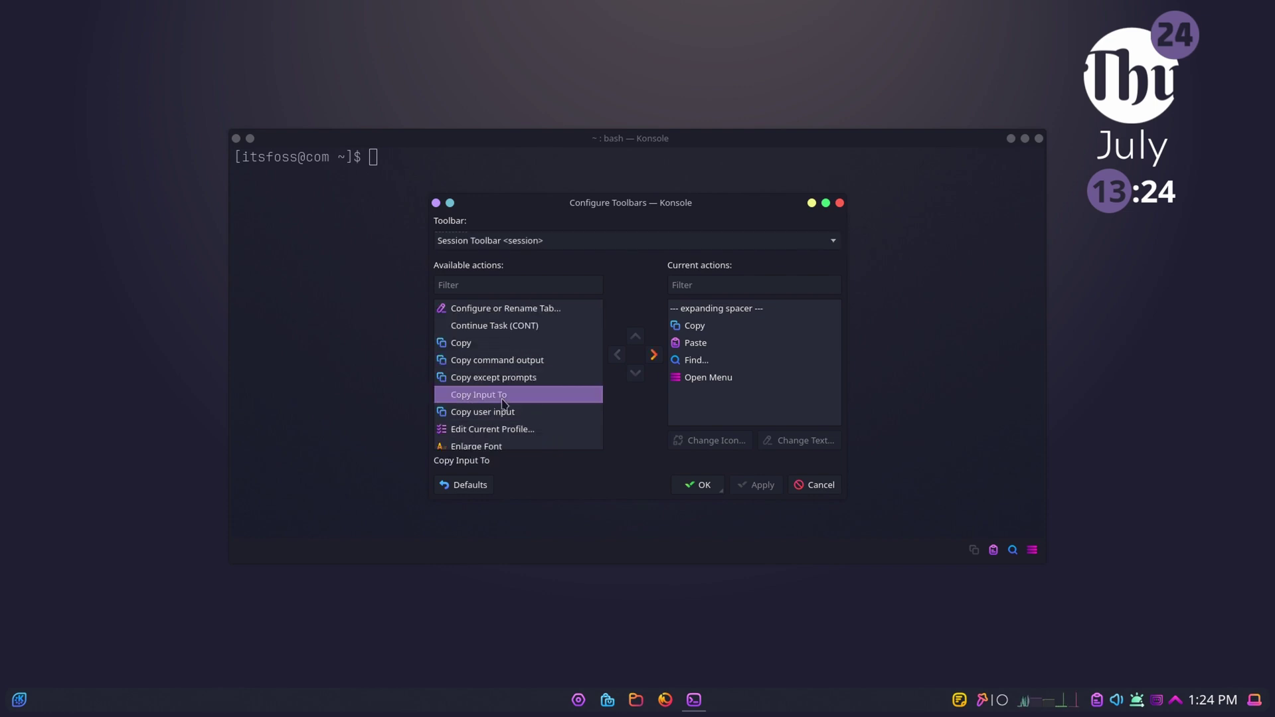
left_click(653, 355)
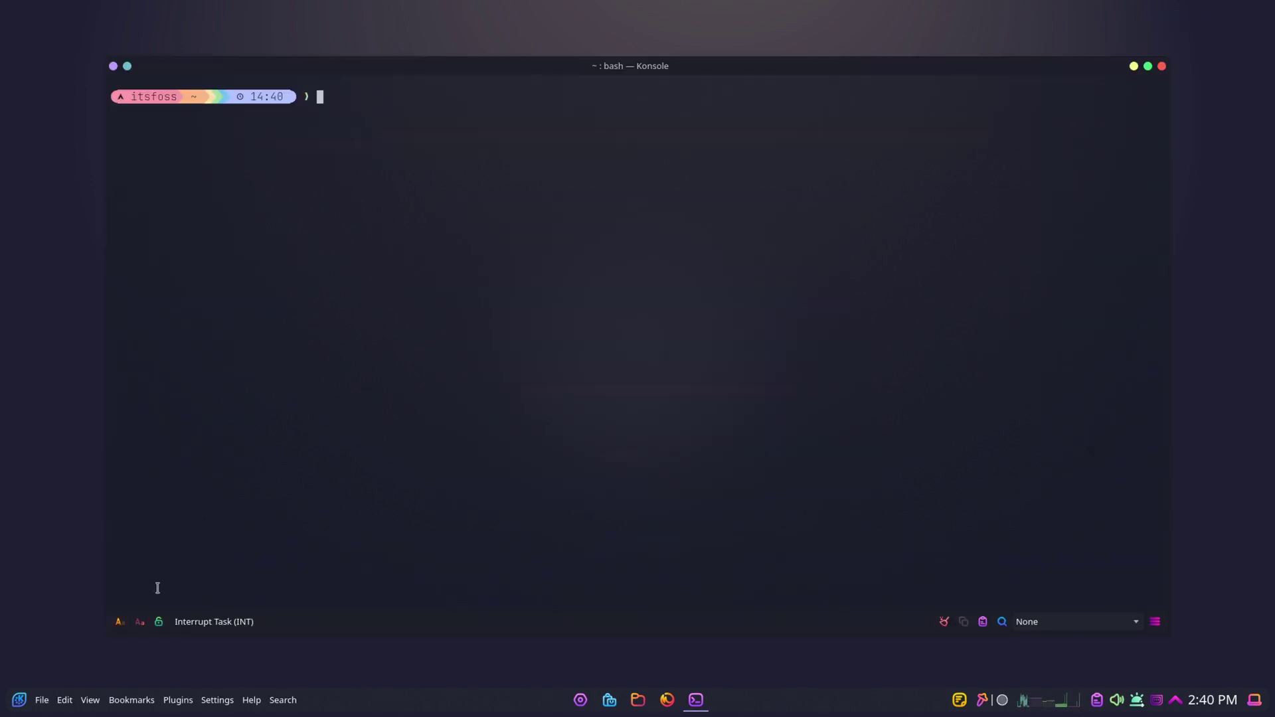
left_click(125, 625)
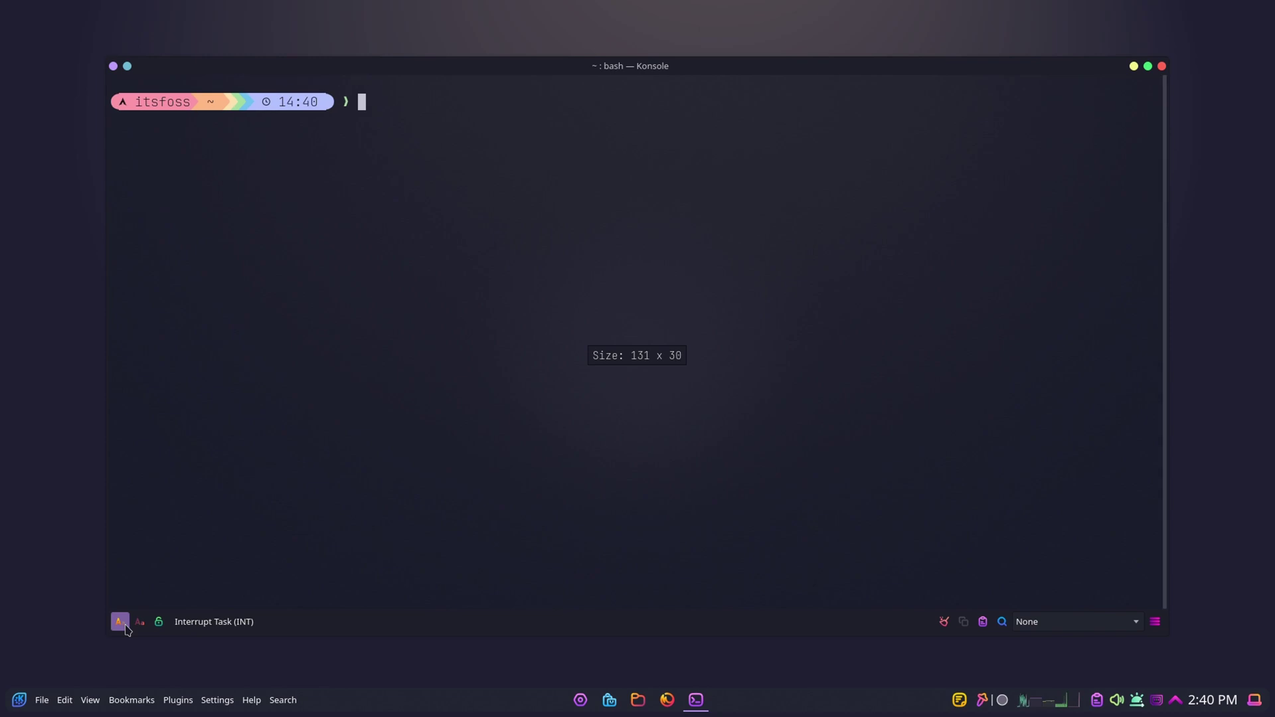
left_click(139, 622)
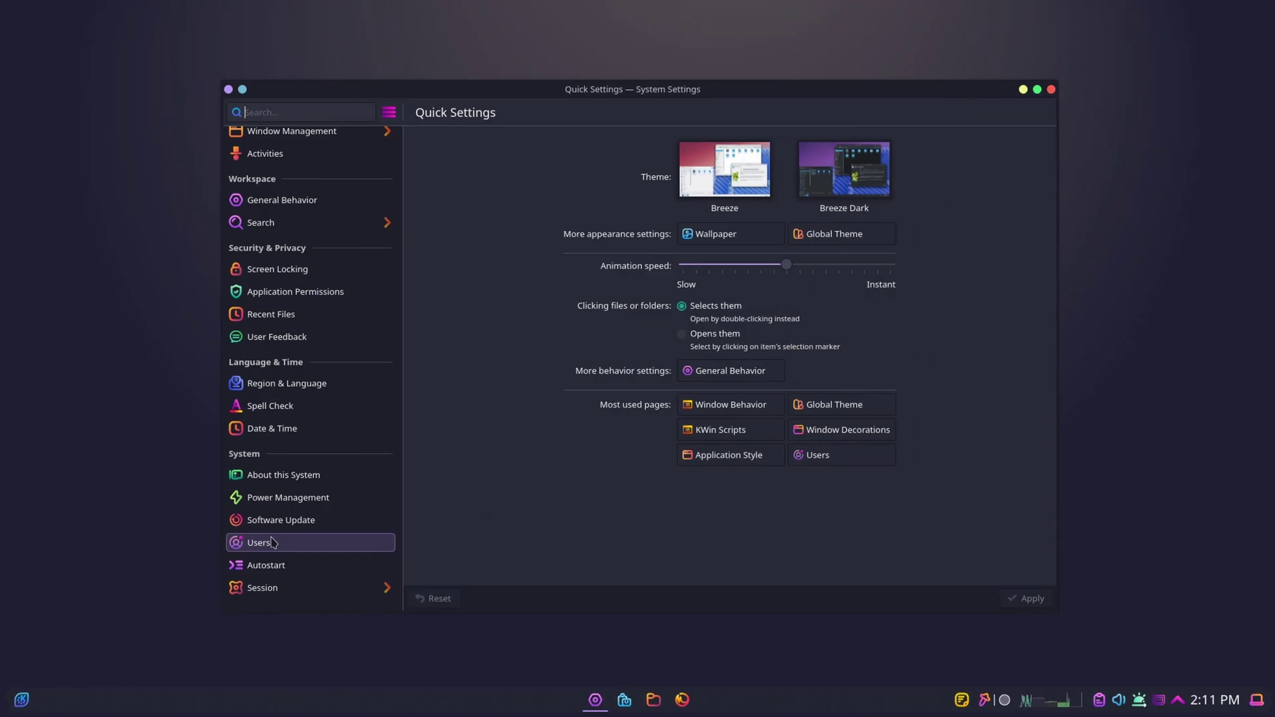
Set a cropped penguin image as the user account avatar and bring up Login Screen (SDDM) settings
left_click(269, 543)
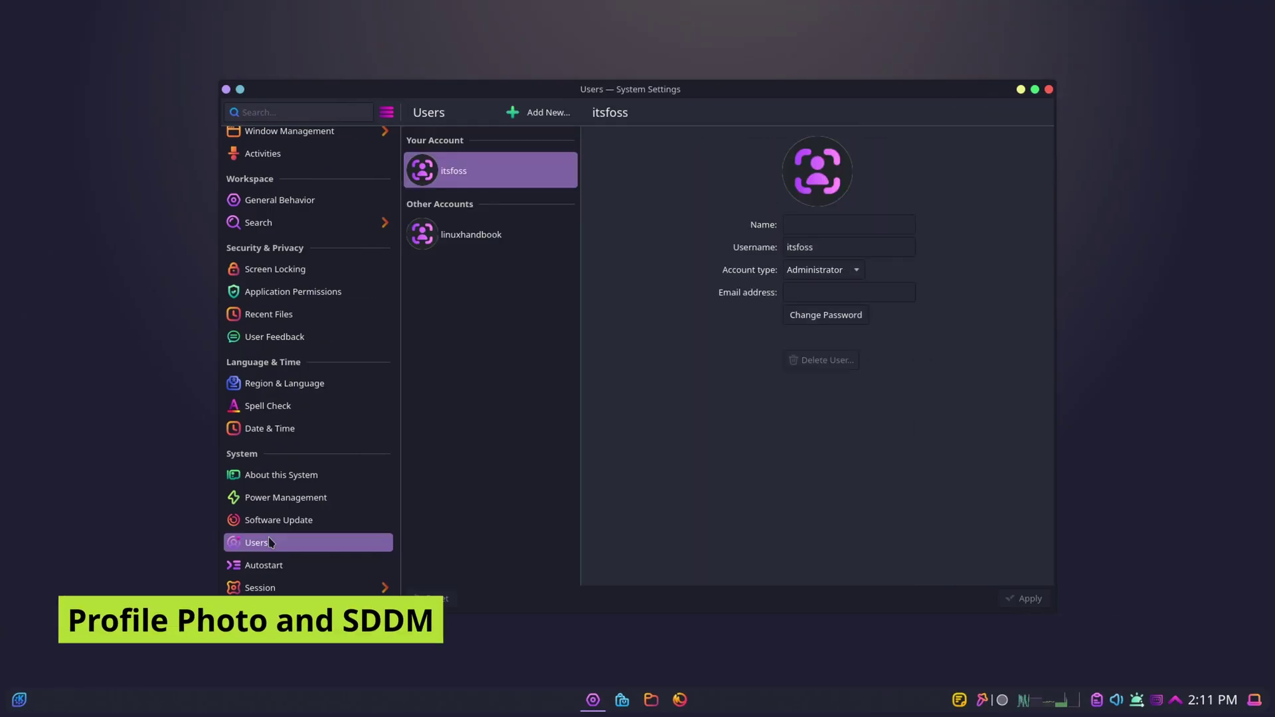
left_click(816, 171)
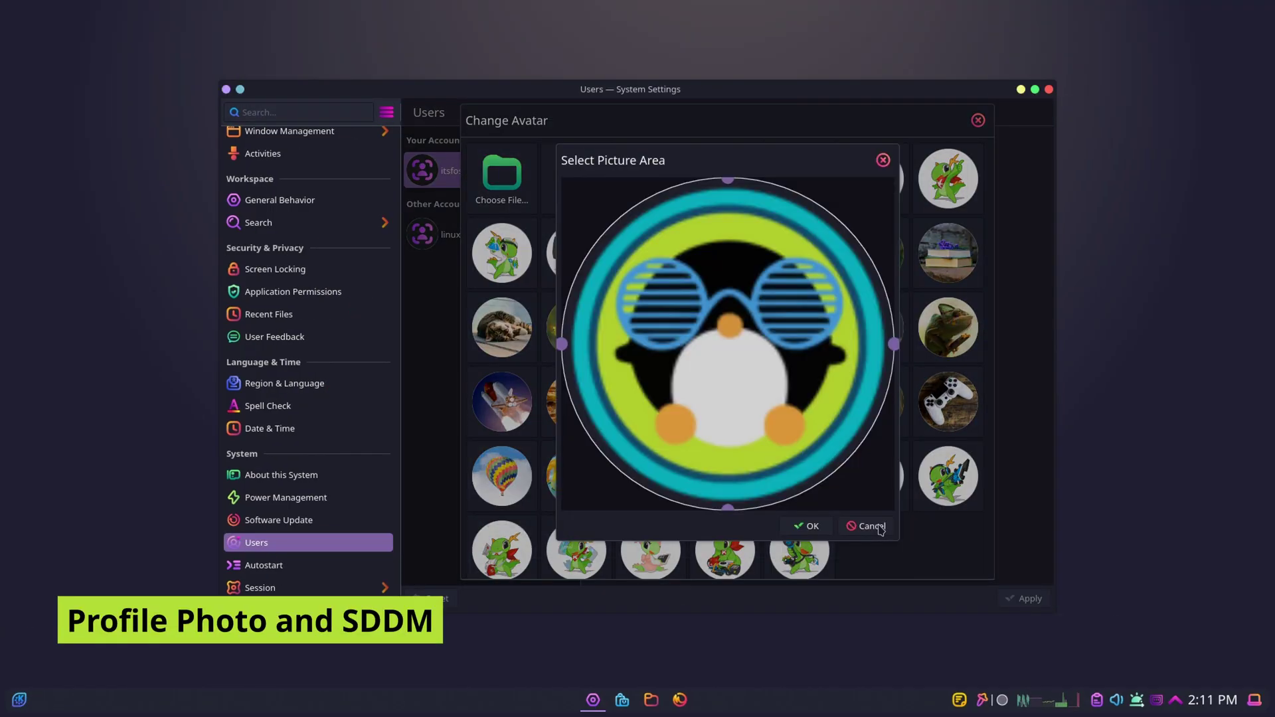
left_click(806, 526)
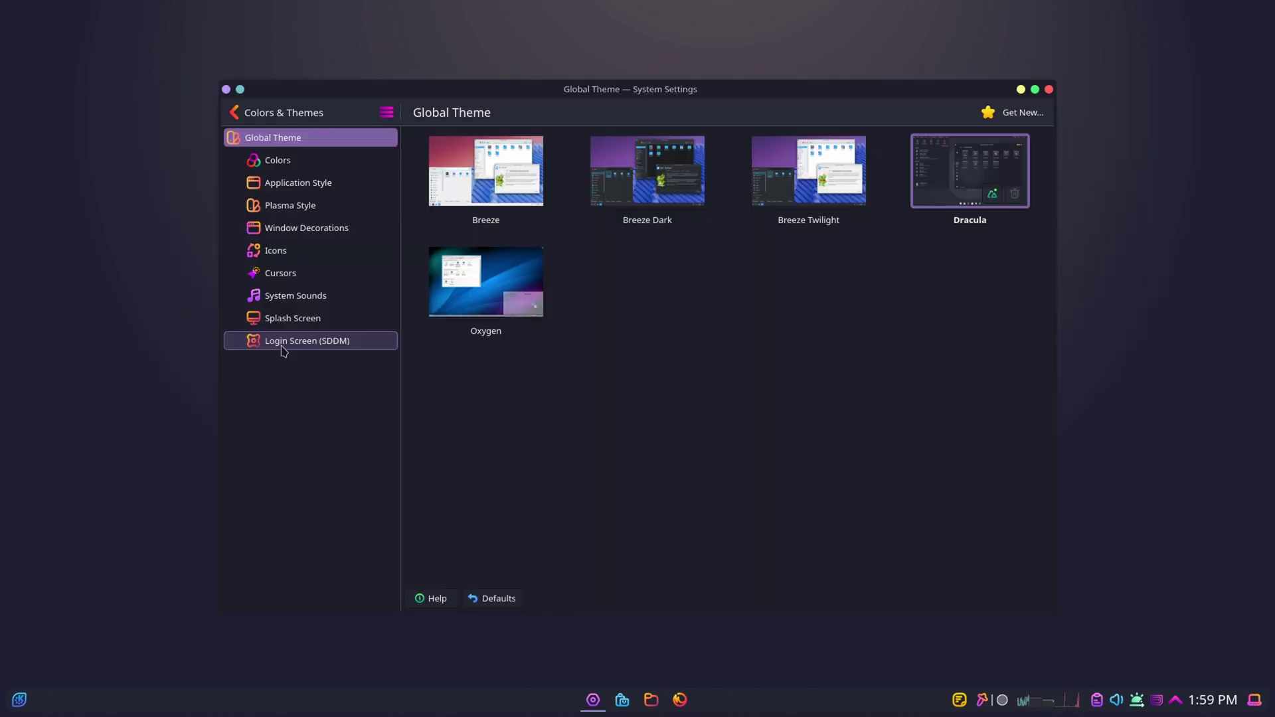
left_click(283, 348)
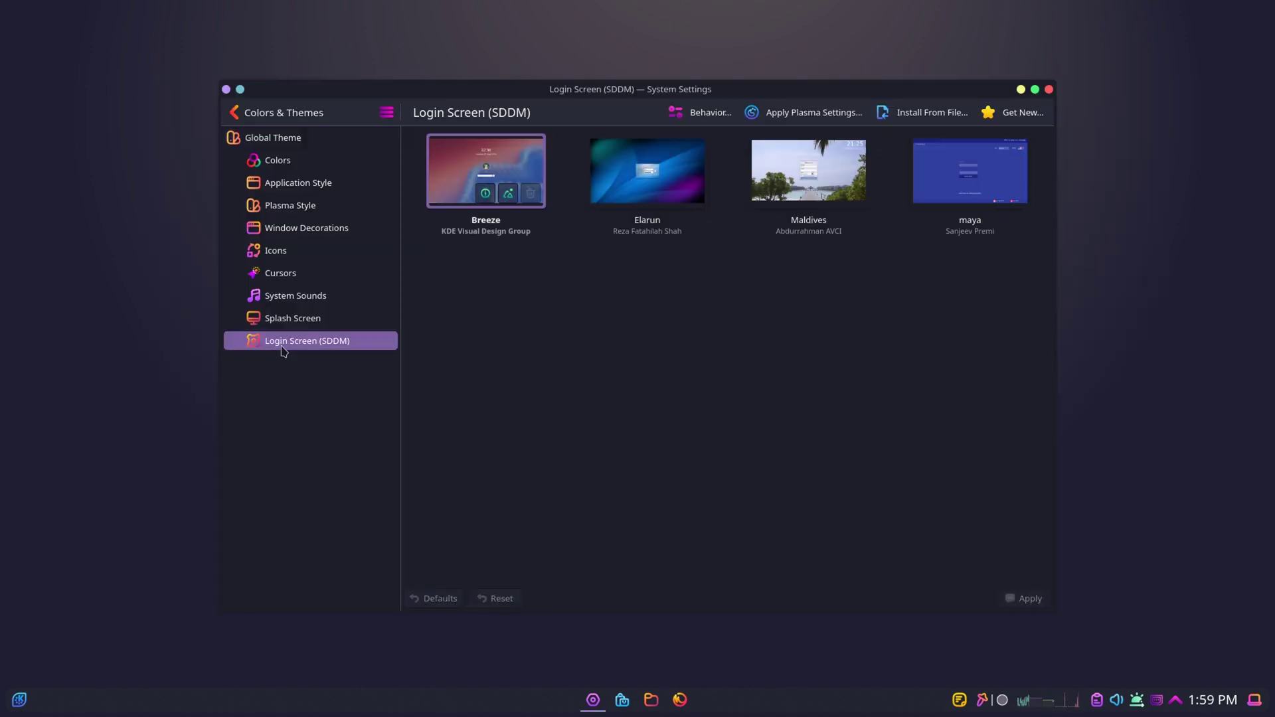
Install the Nordic-darker-Plasma-6.tar.xz login theme from Downloads, authorising with the administrator password
left_click(930, 112)
left_click(392, 248)
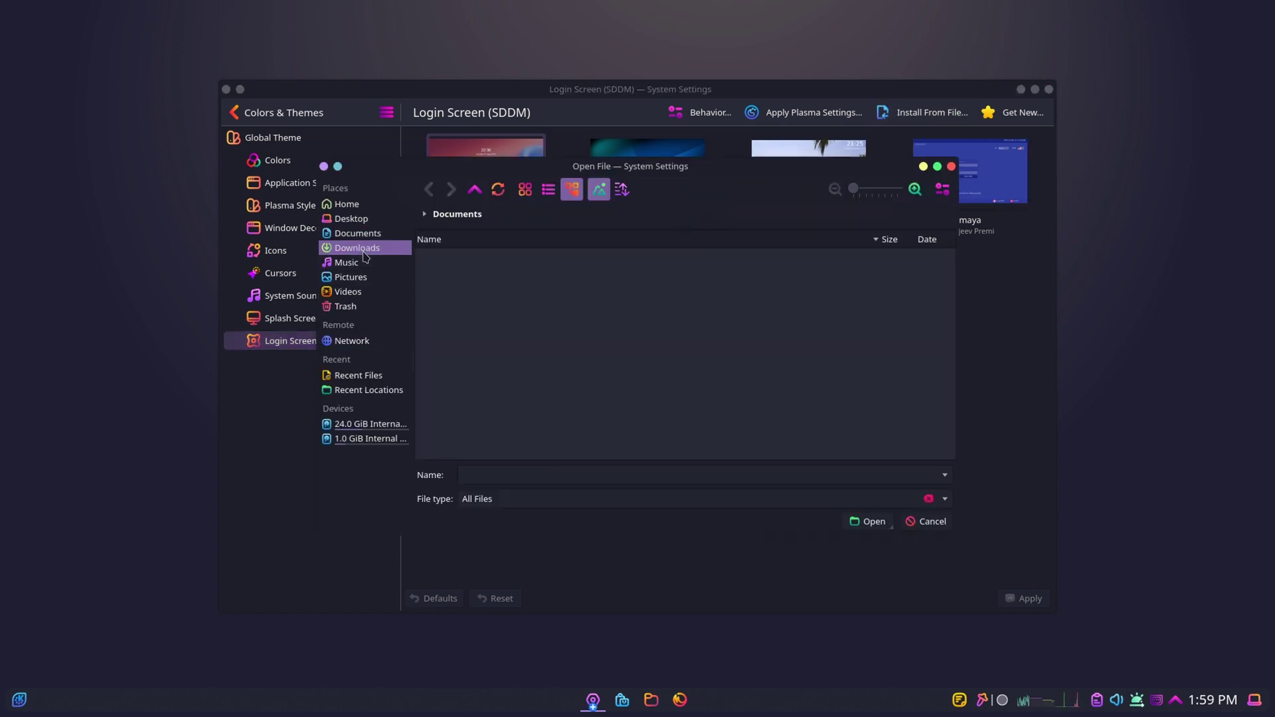
left_click(493, 259)
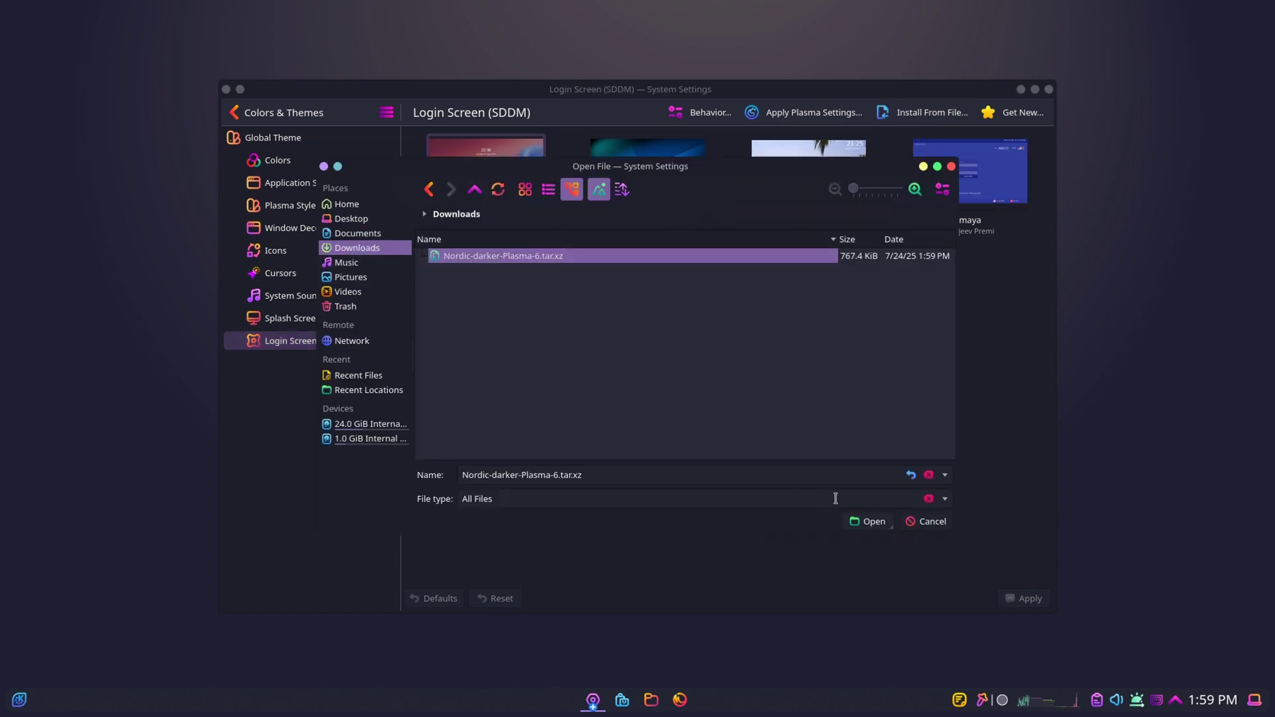
left_click(863, 523)
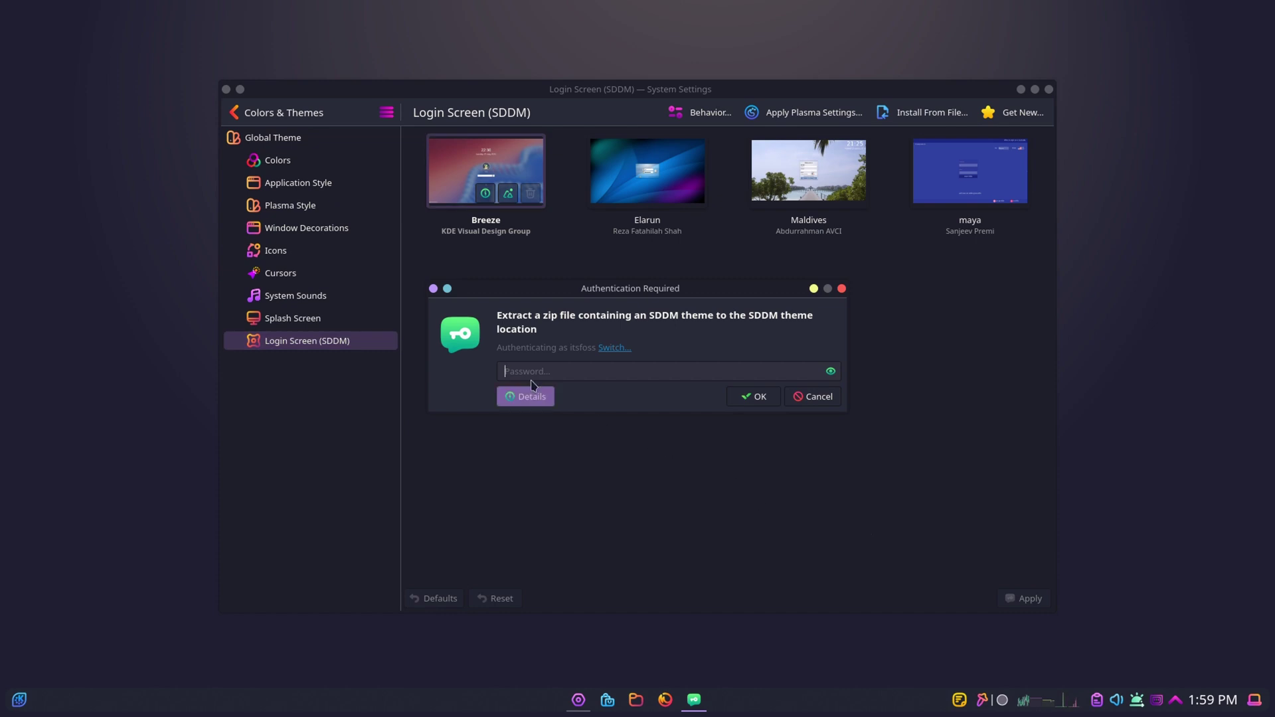
type("•••••")
left_click(752, 396)
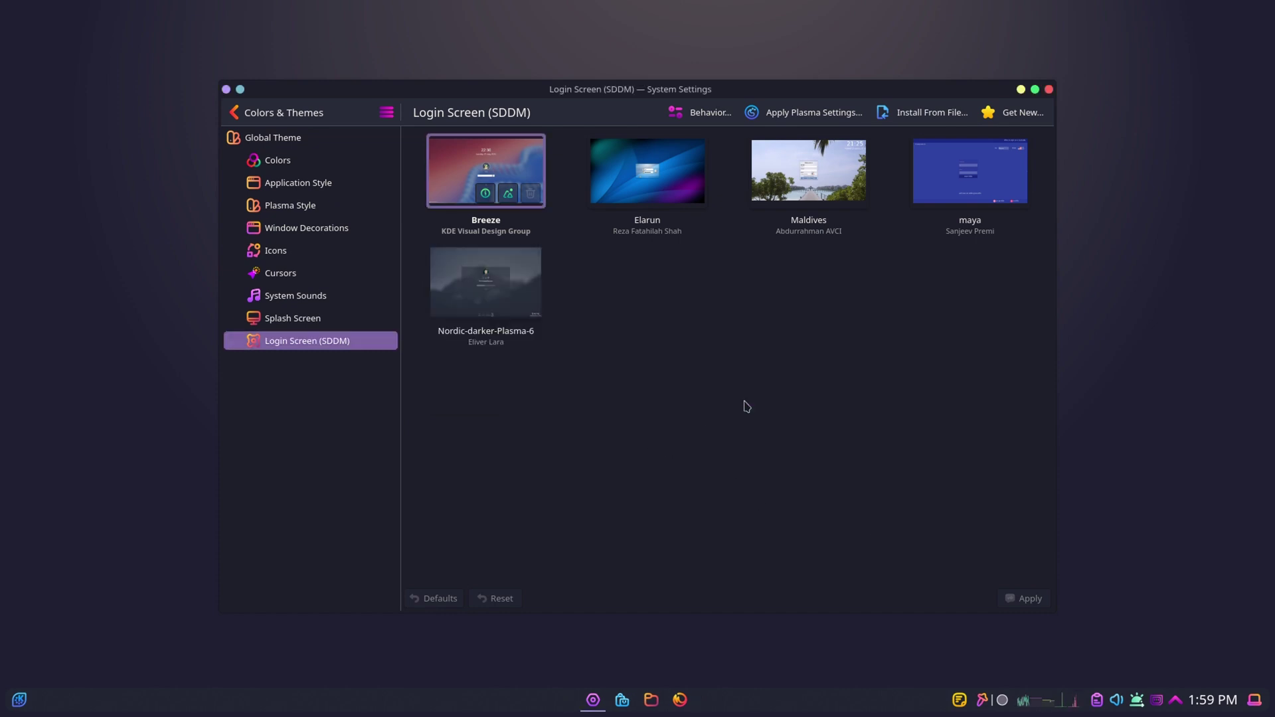
Select Nordic-darker-Plasma-6, apply it with password confirmation, and close System Settings
left_click(471, 279)
left_click(1024, 598)
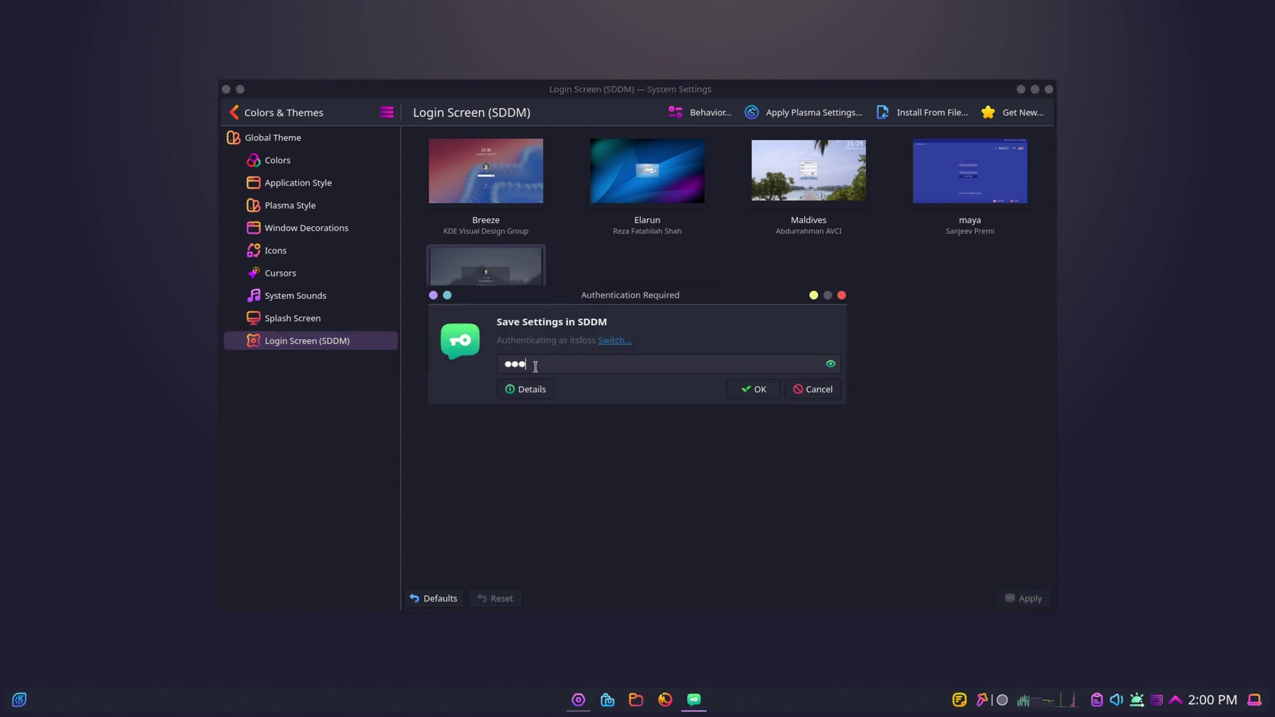
left_click(757, 397)
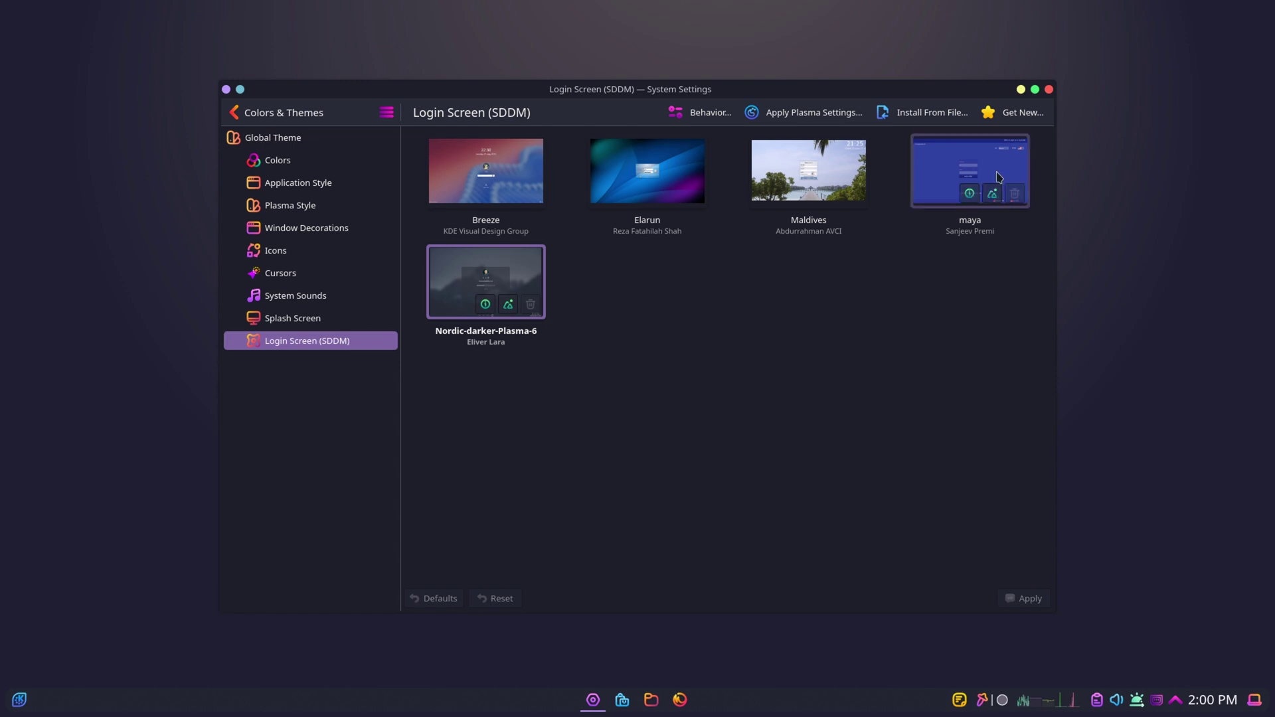
left_click(1048, 89)
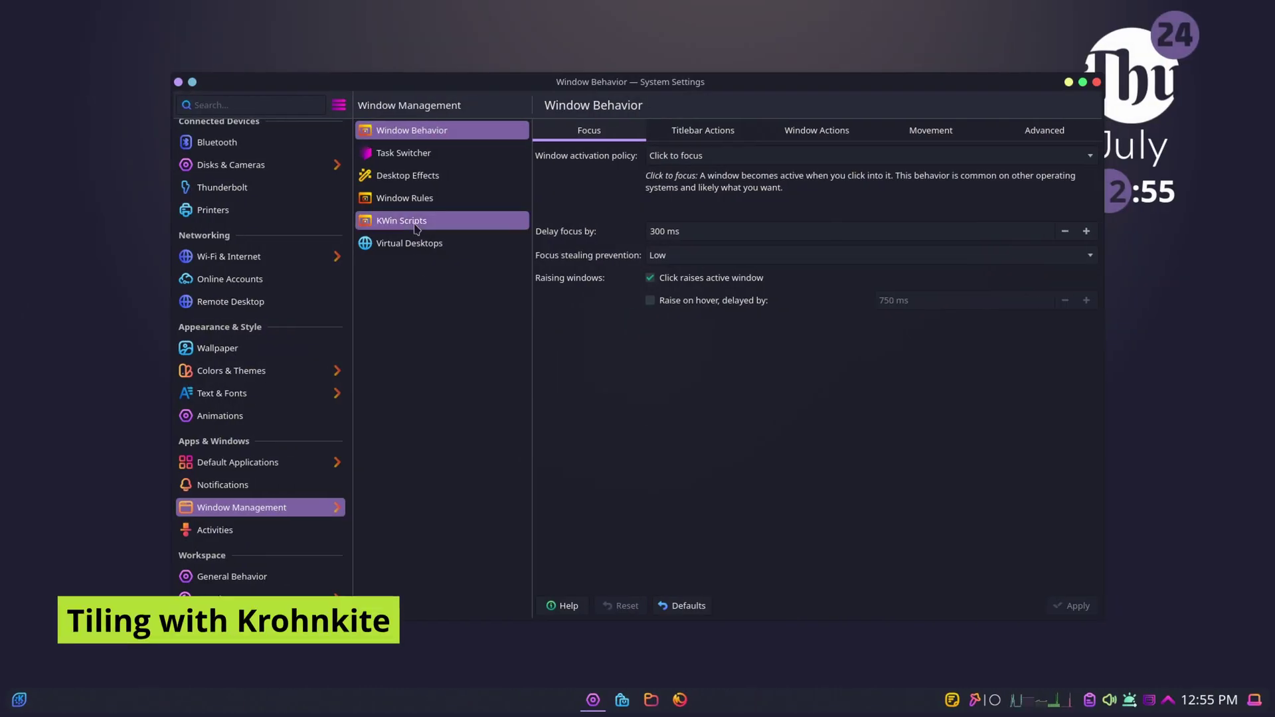
Download the Krohnkite script from KWin Scripts, enable it and apply
left_click(416, 226)
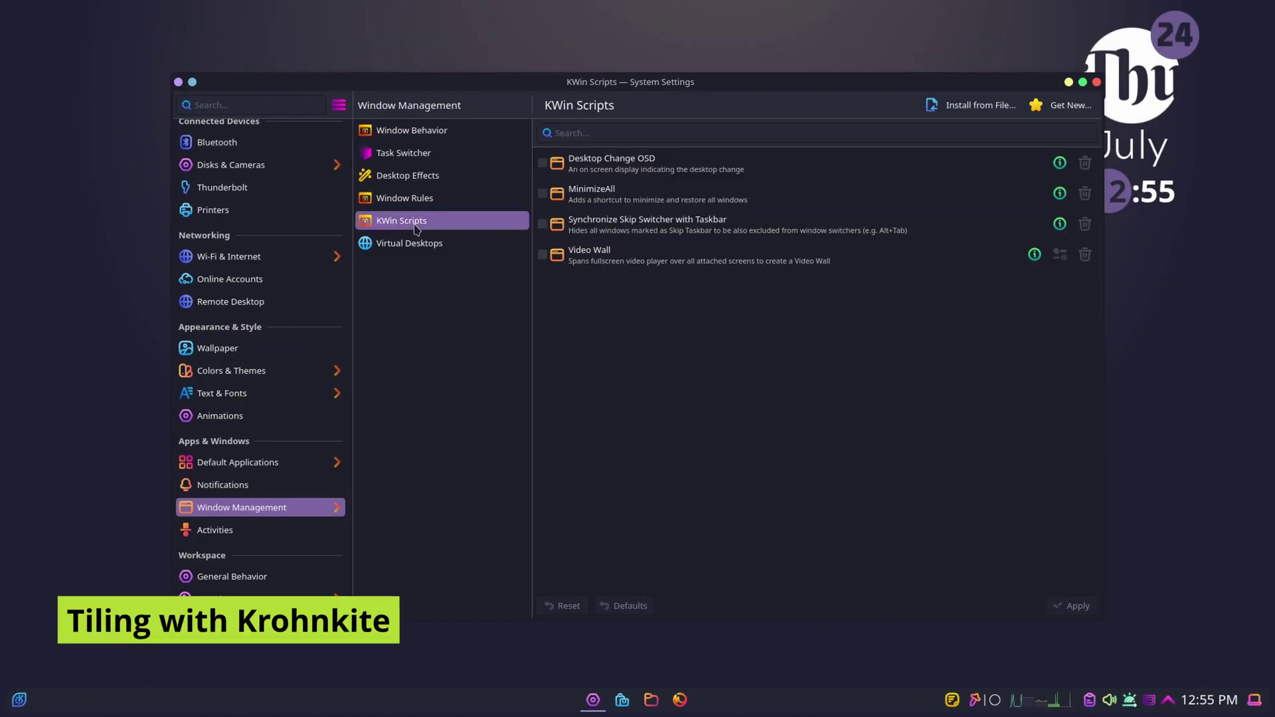
left_click(1055, 106)
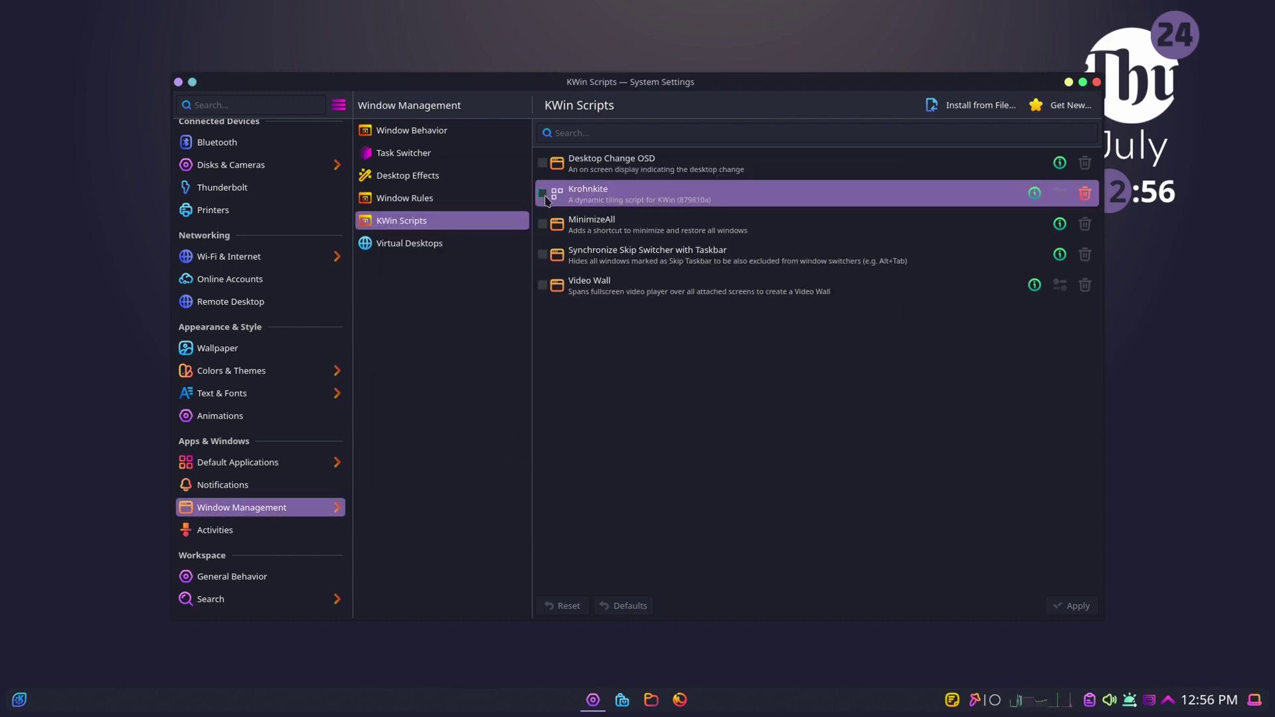
left_click(542, 193)
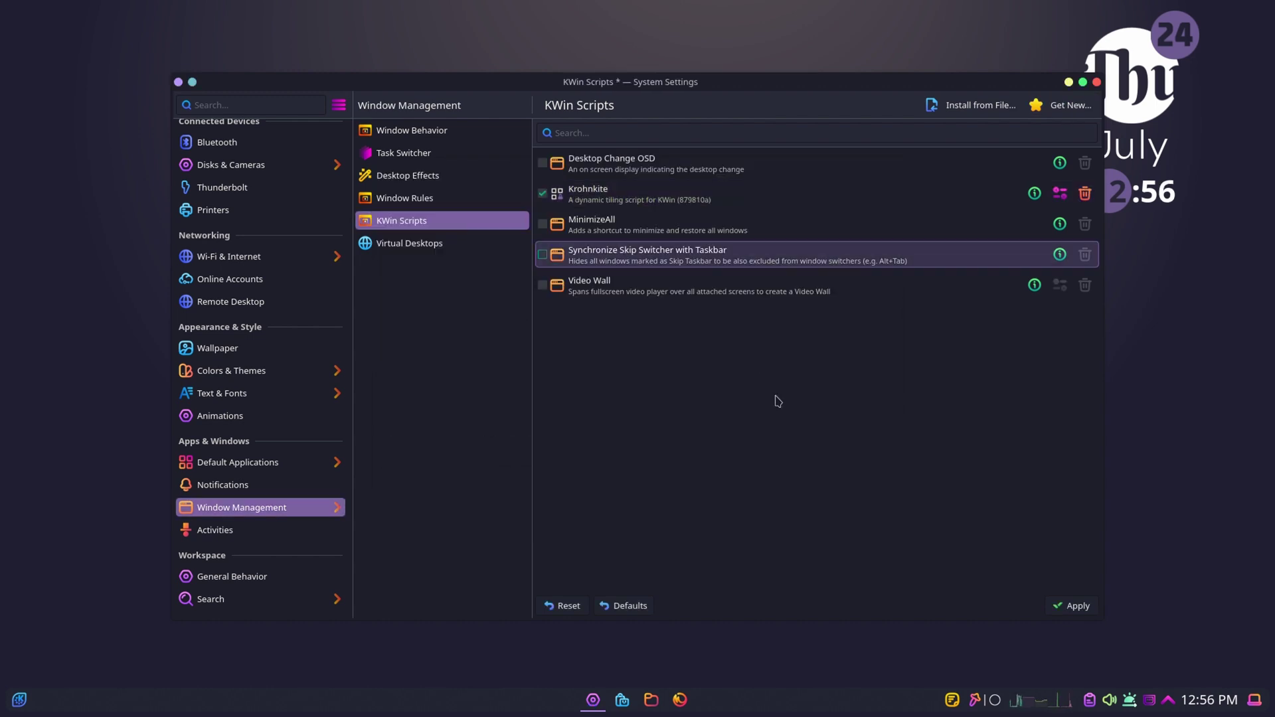
left_click(1064, 611)
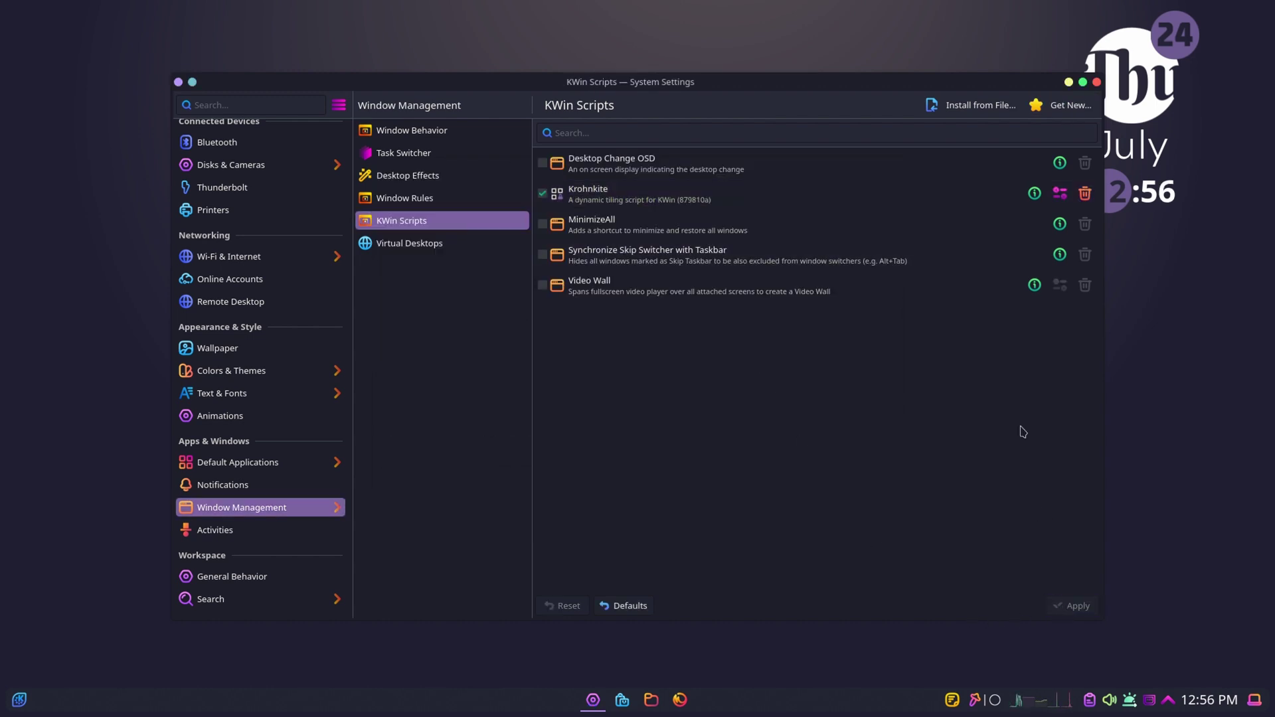
In Krohnkite's Geometry settings, raise the top gap to 2px and increase the gap between tiled windows
left_click(1060, 194)
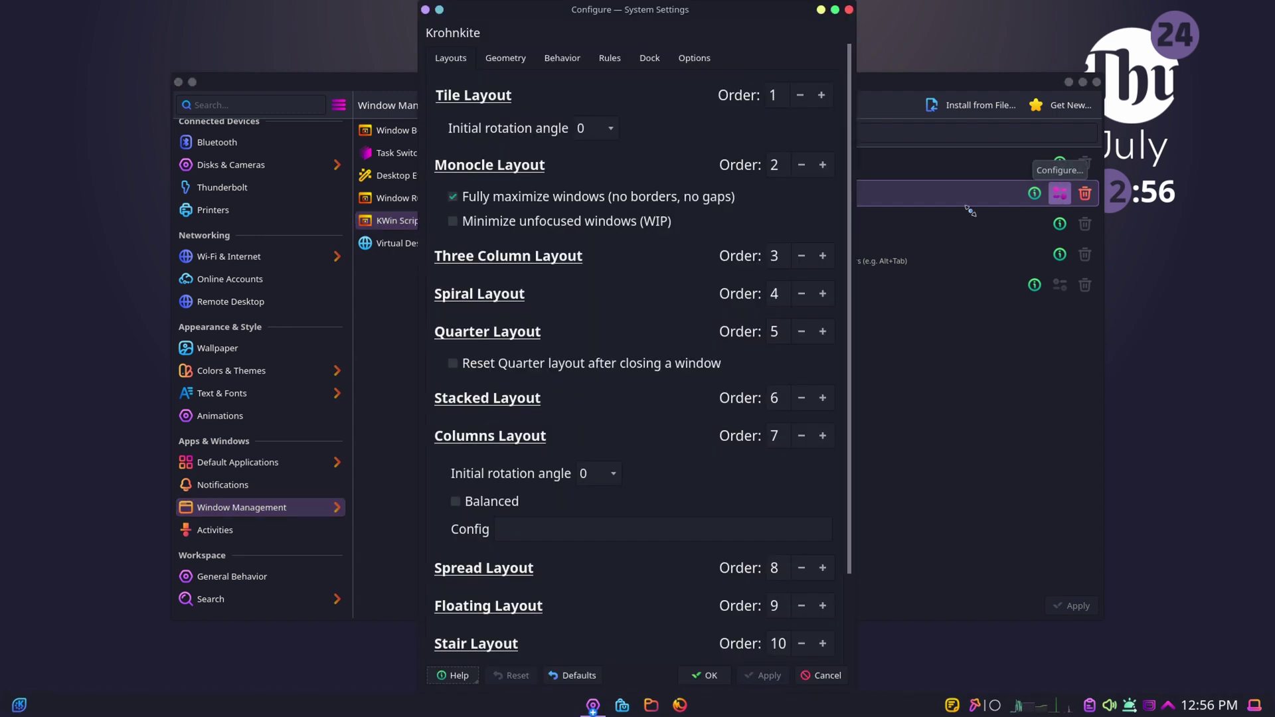
left_click(511, 61)
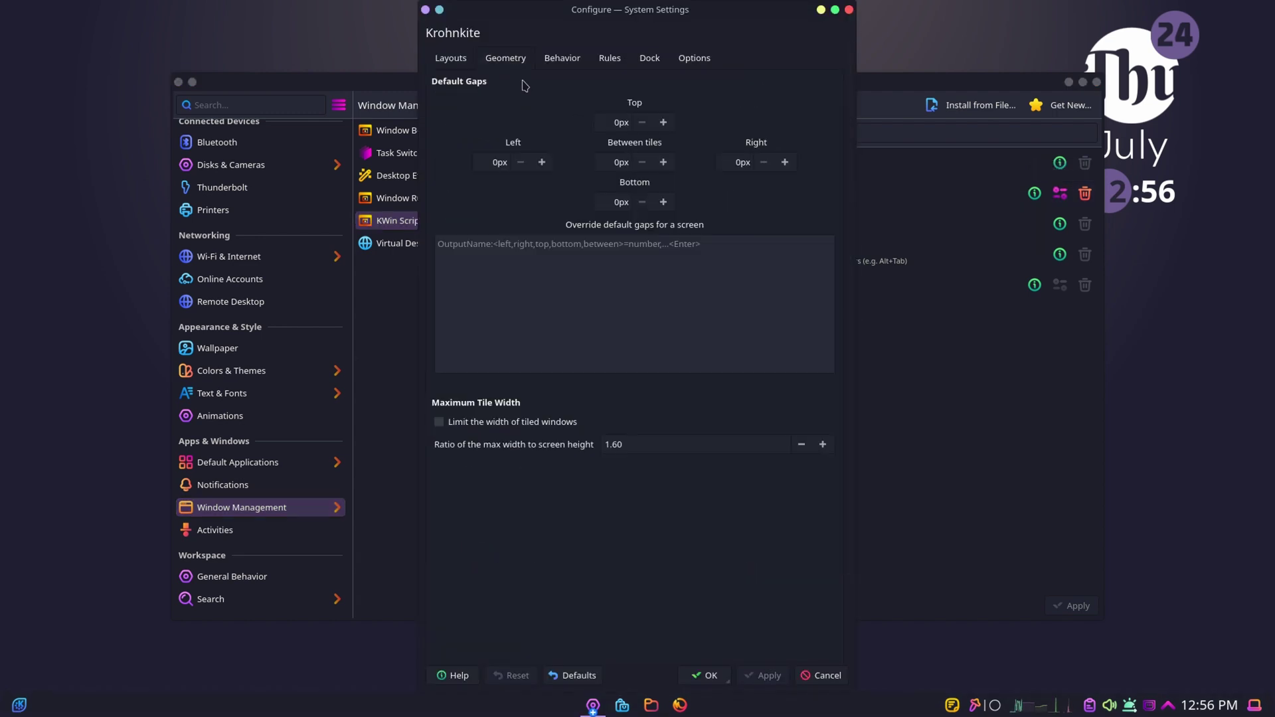
double_click(664, 124)
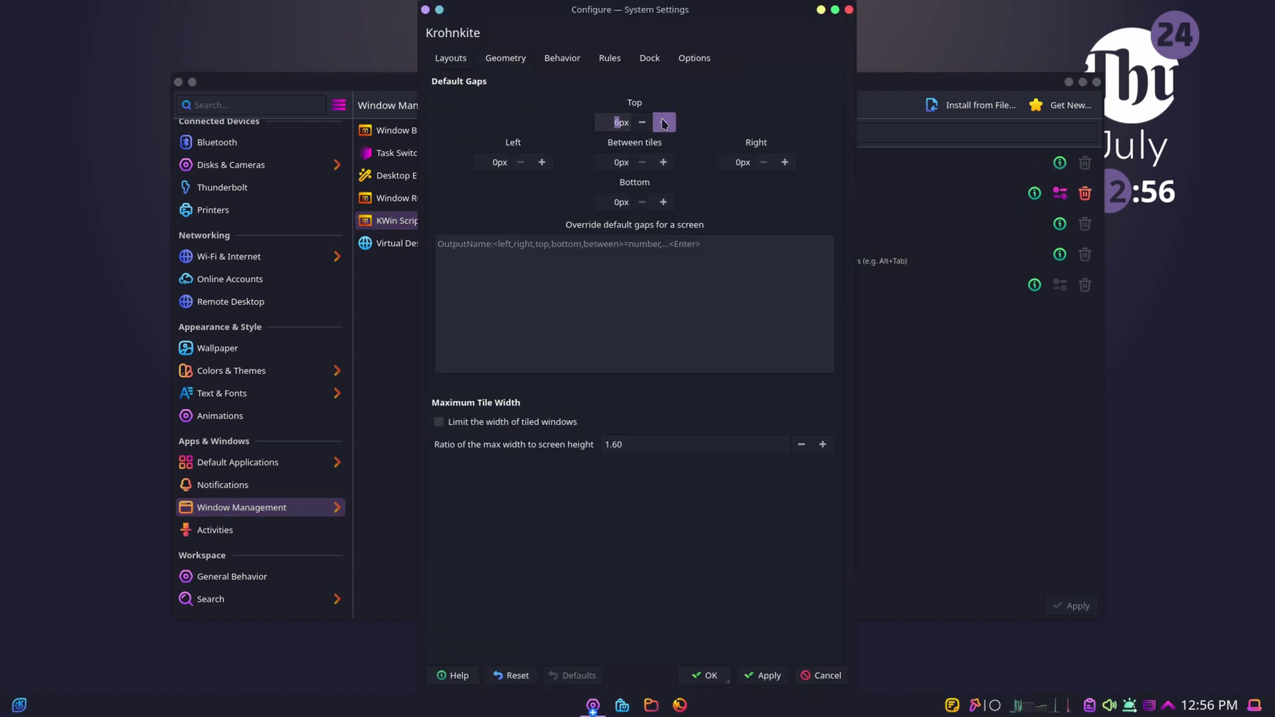
left_click(663, 162)
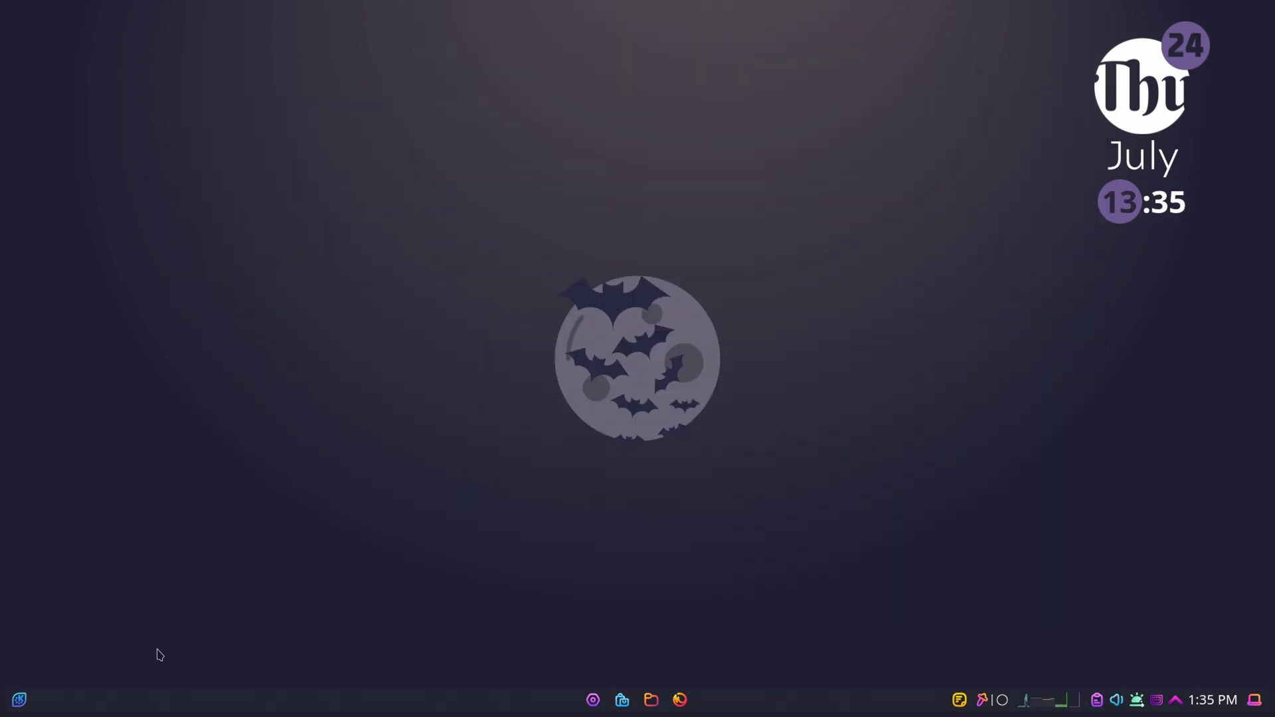
Open the full-screen Application Dashboard and close it again
left_click(19, 700)
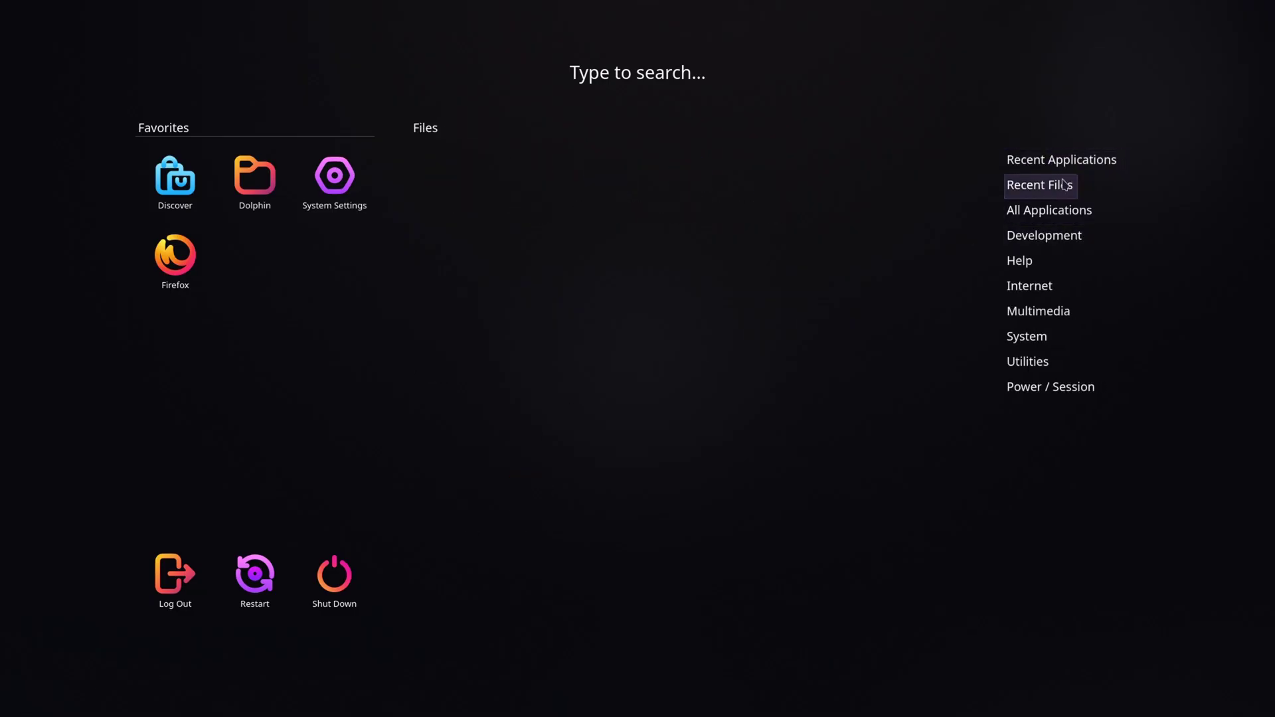
mouse_move(1053, 211)
left_click(796, 453)
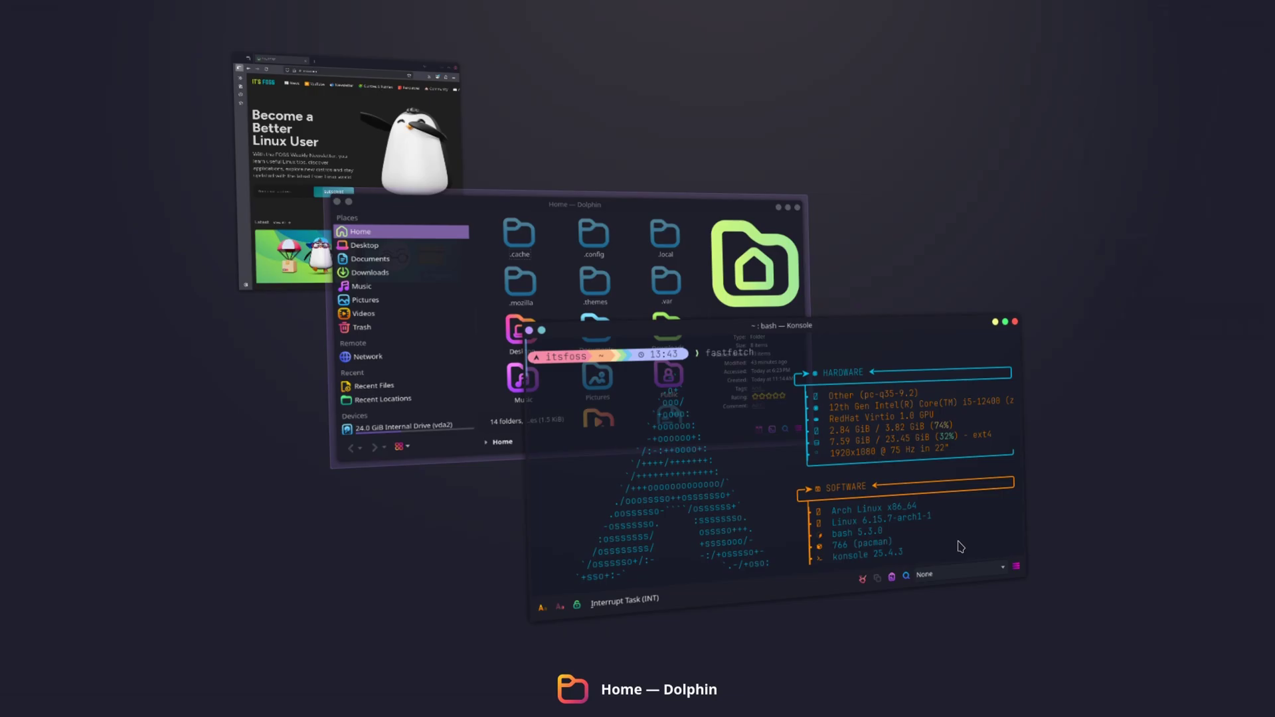
Switch to the tiled Konsole window with Alt+Tab and run fastfetch
key("alt+Tab")
key("alt+Tab")
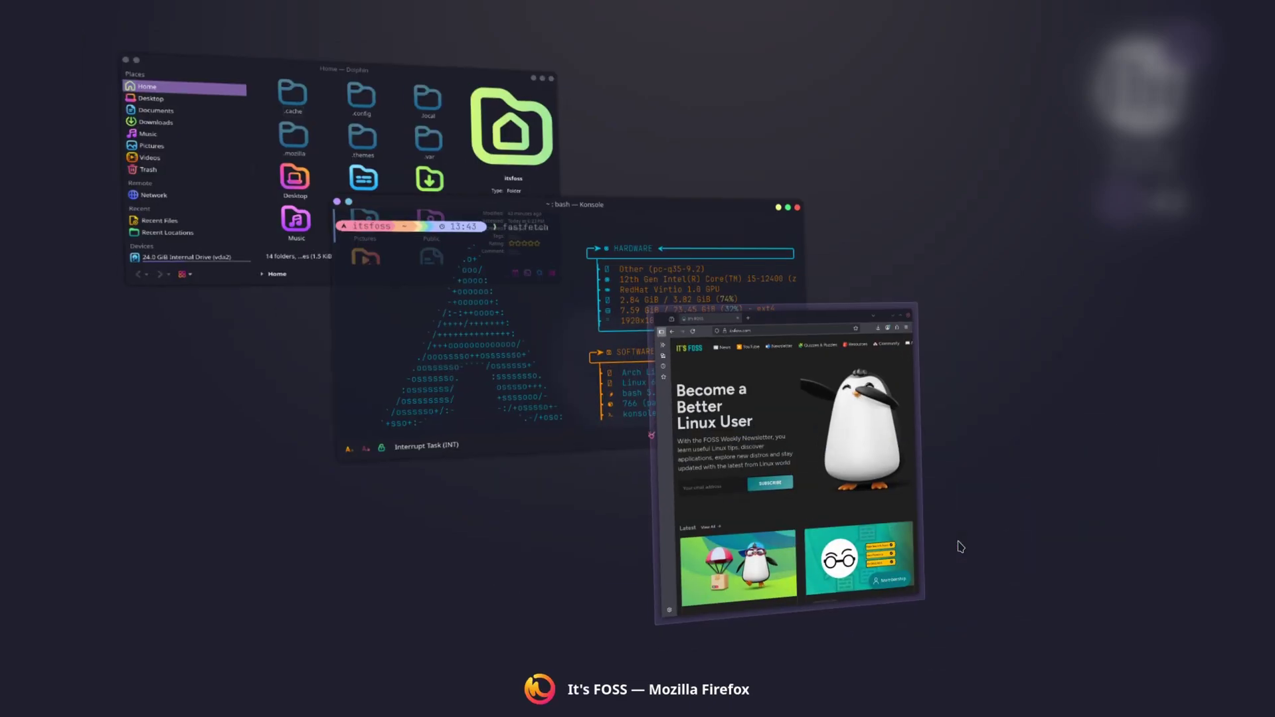
key("alt+Tab")
key("alt+Tab")
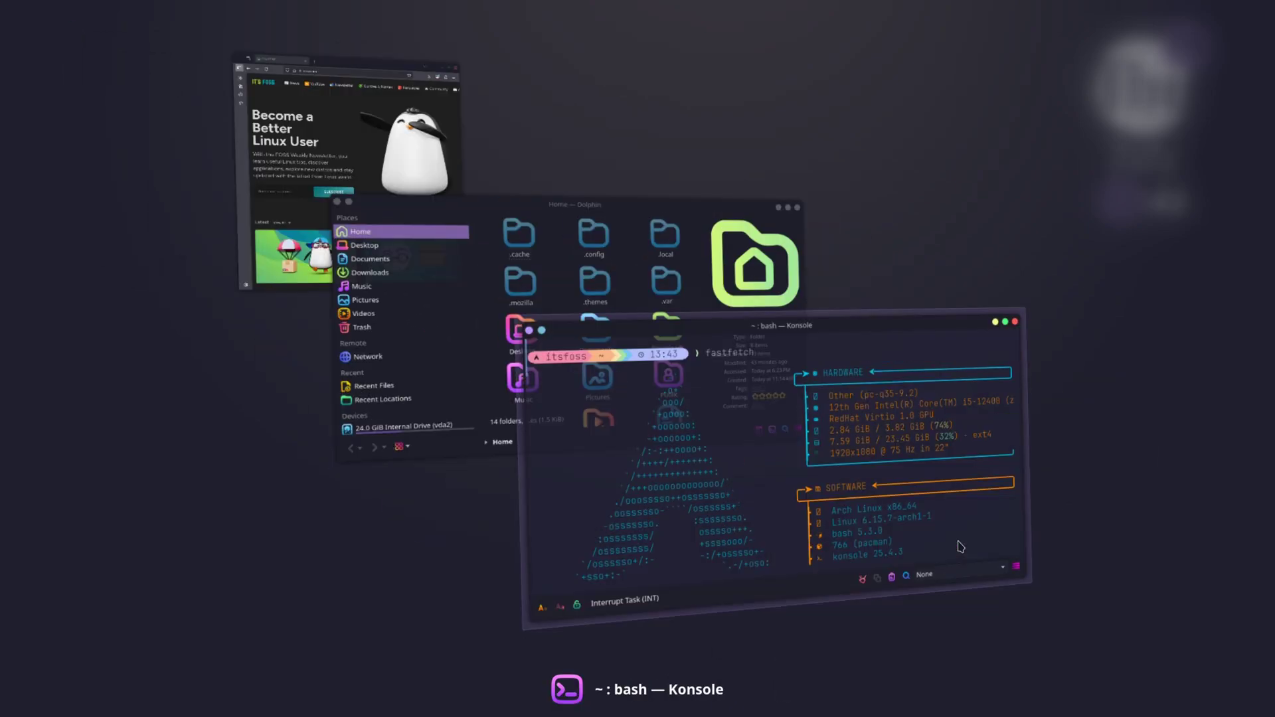
type("fast")
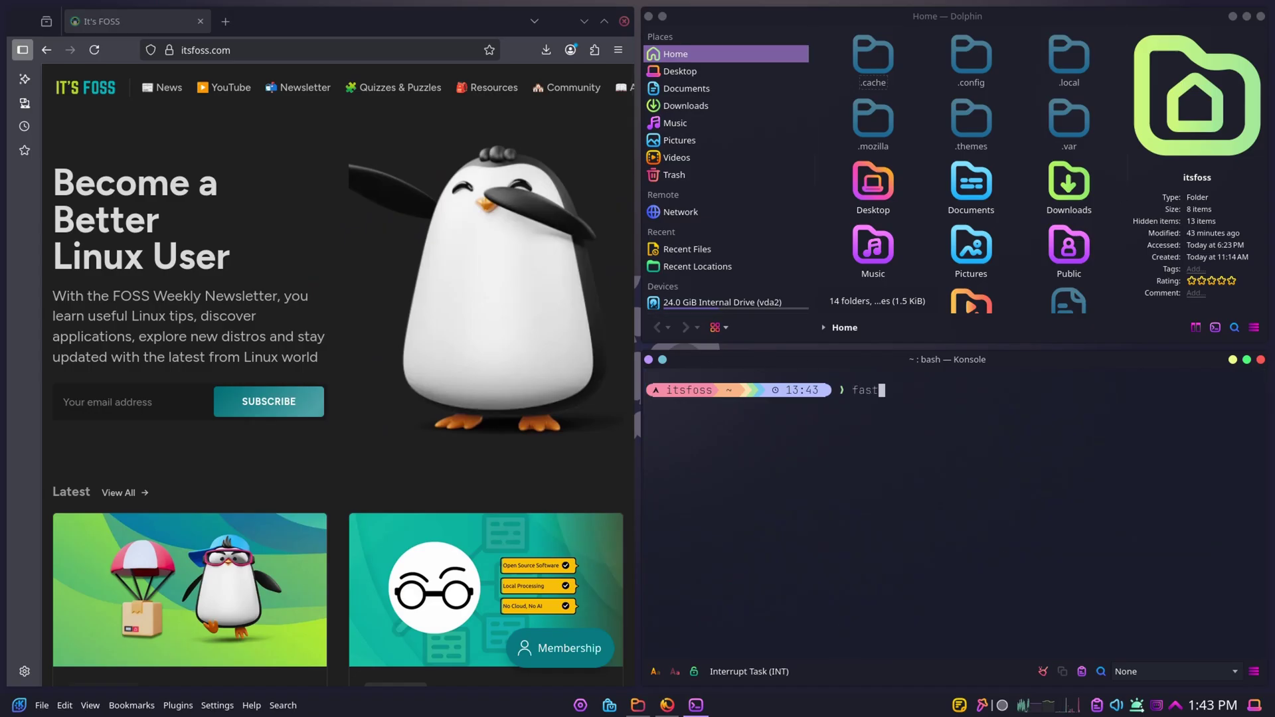
type("fd")
key("BackSpace")
type("etch")
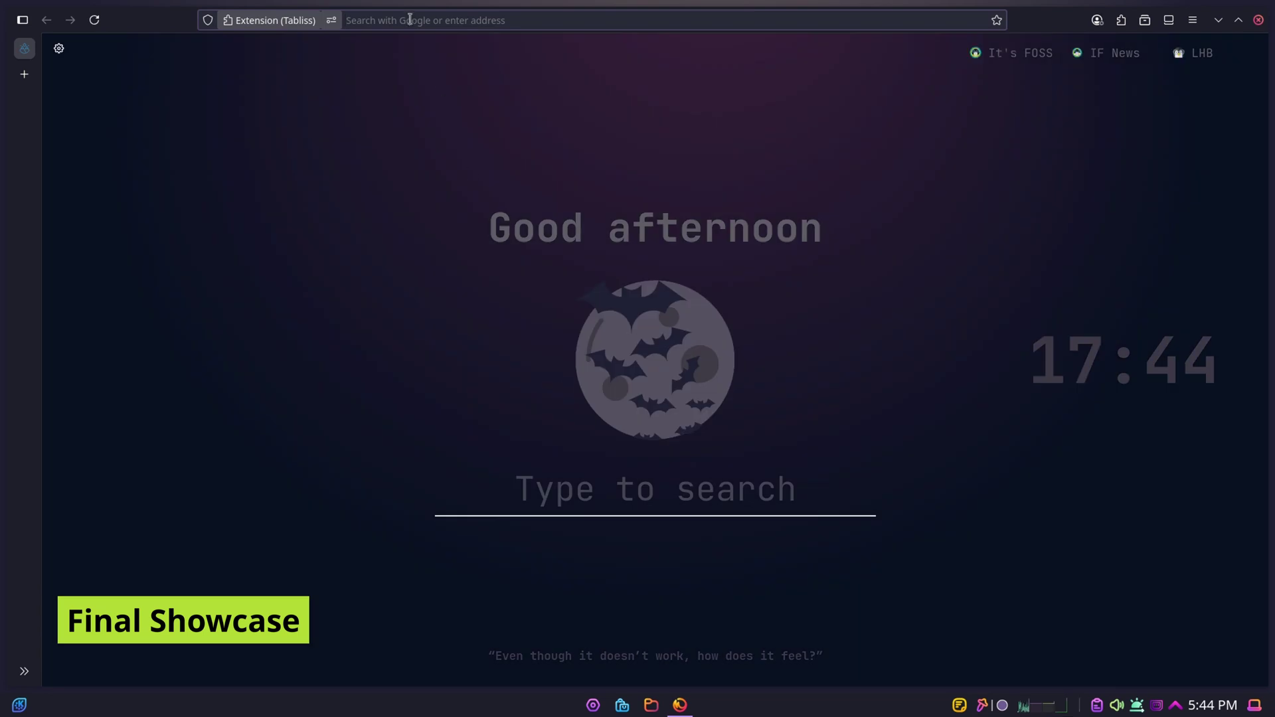
Load itsfoss.com in Firefox and scroll down the homepage
left_click(409, 20)
type("itsfoss.com/")
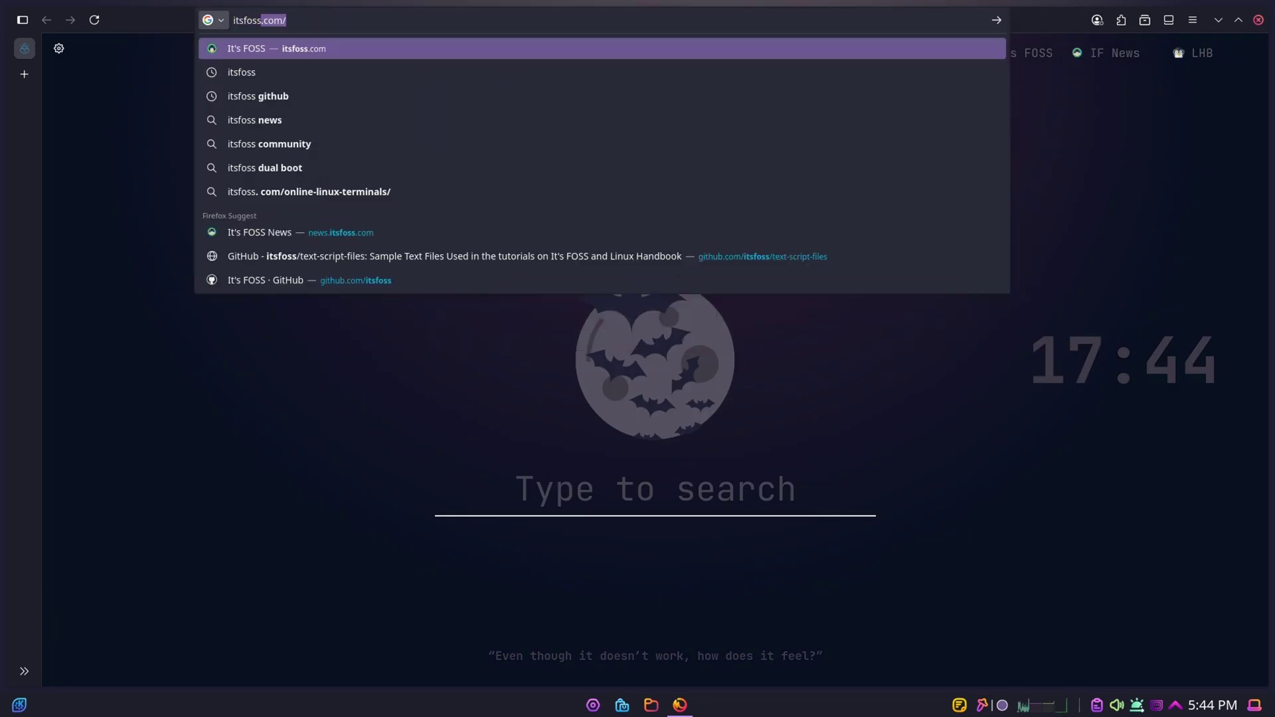
key("Return")
scroll(561, 265, "down", 5)
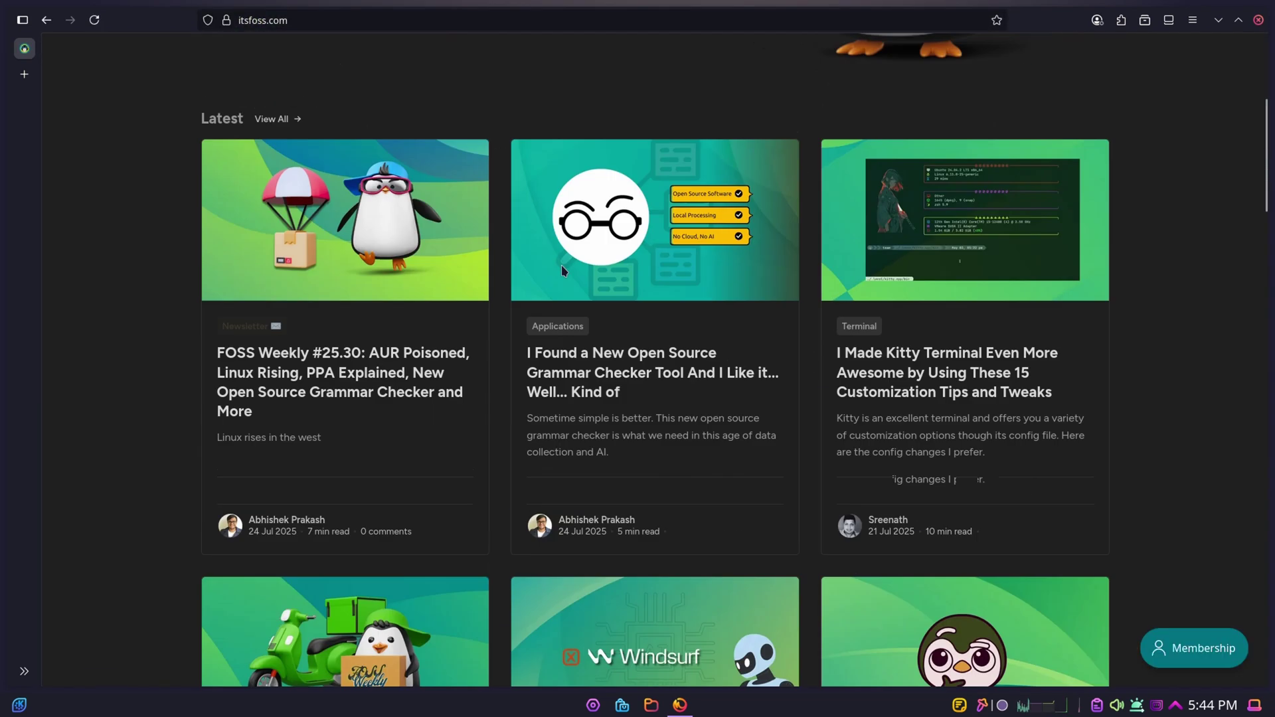
Close Firefox, open and dismiss Konsole's main and Settings menus, then close Konsole
left_click(1259, 22)
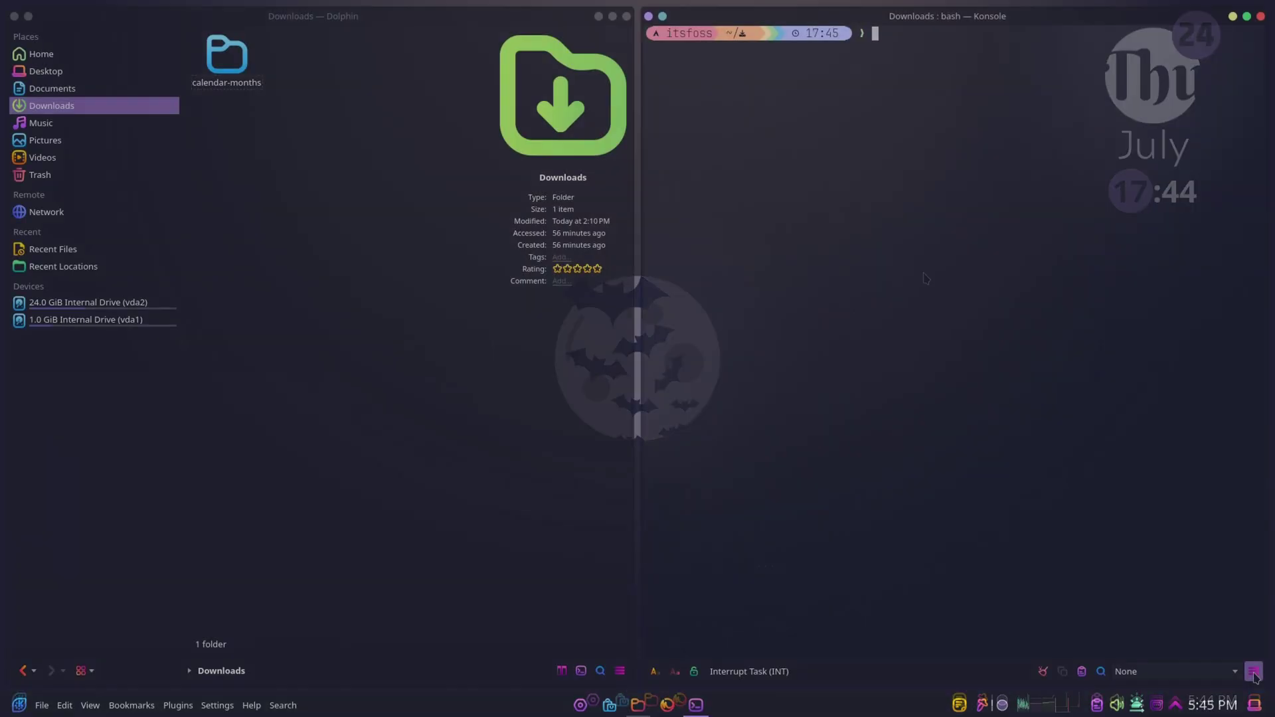
left_click(1253, 671)
key("Escape")
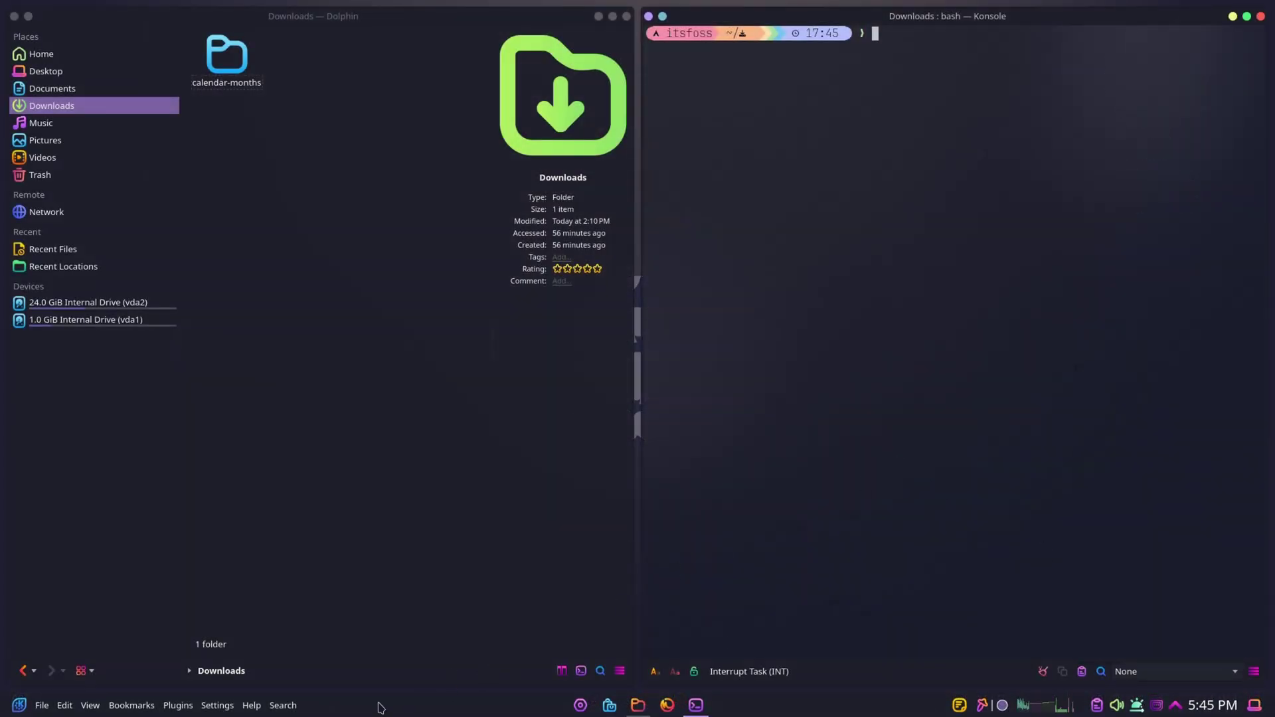
left_click(204, 708)
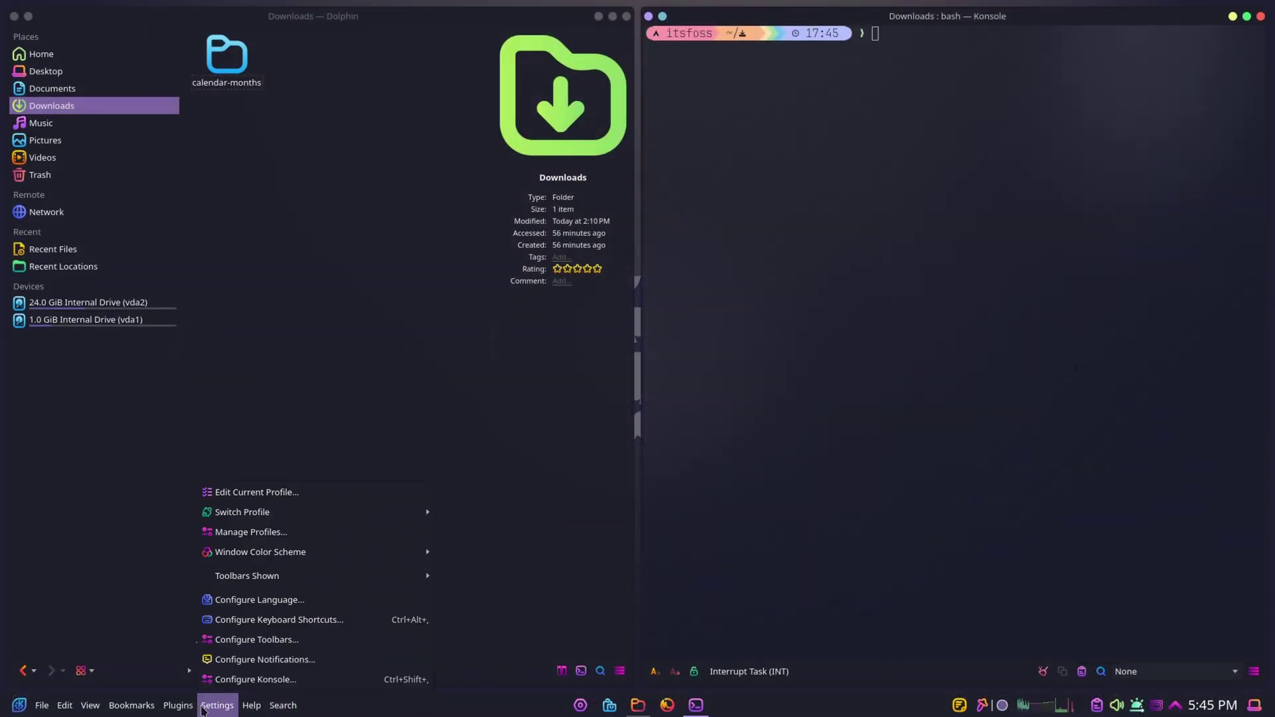
left_click(260, 715)
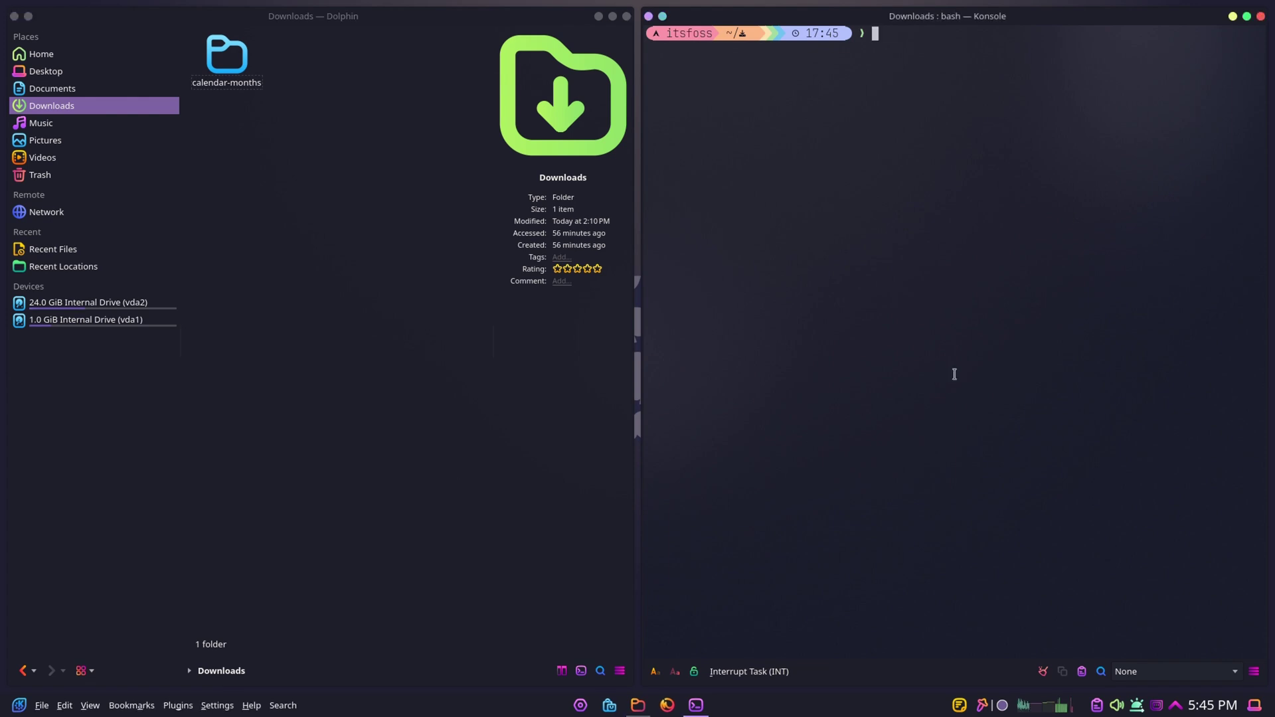
key("alt+Tab")
key("alt+Tab")
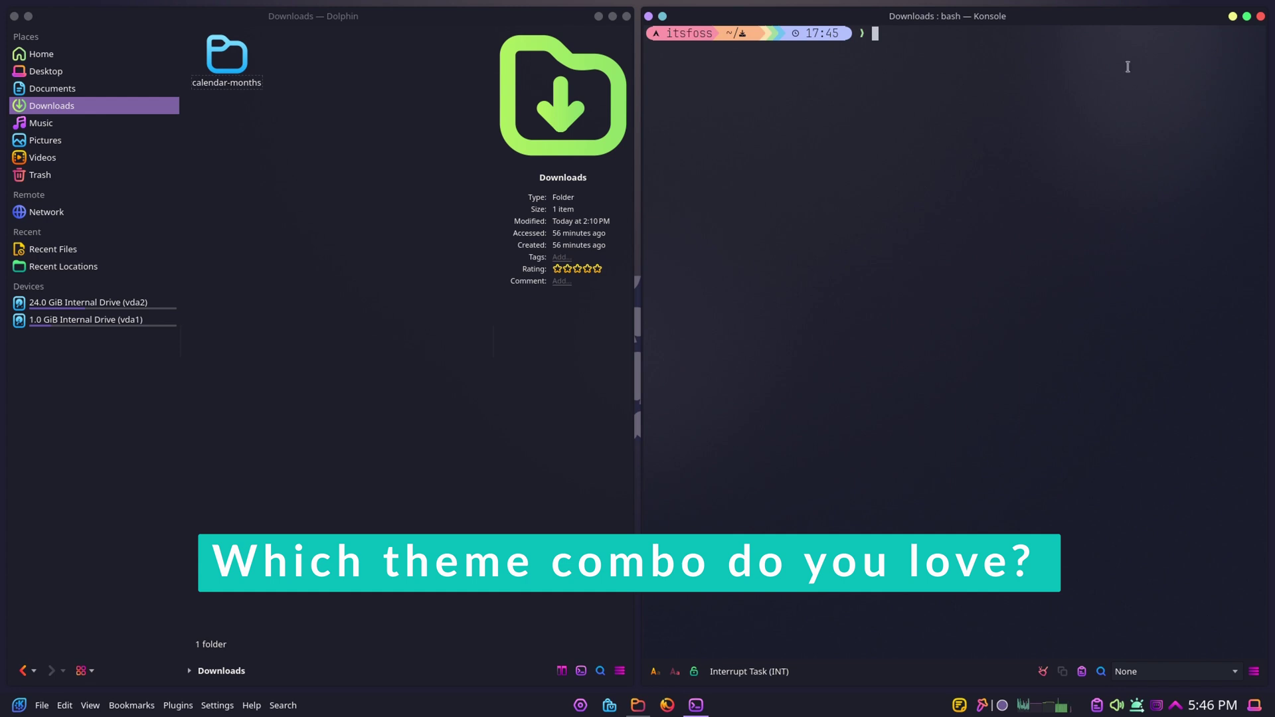
left_click(1261, 17)
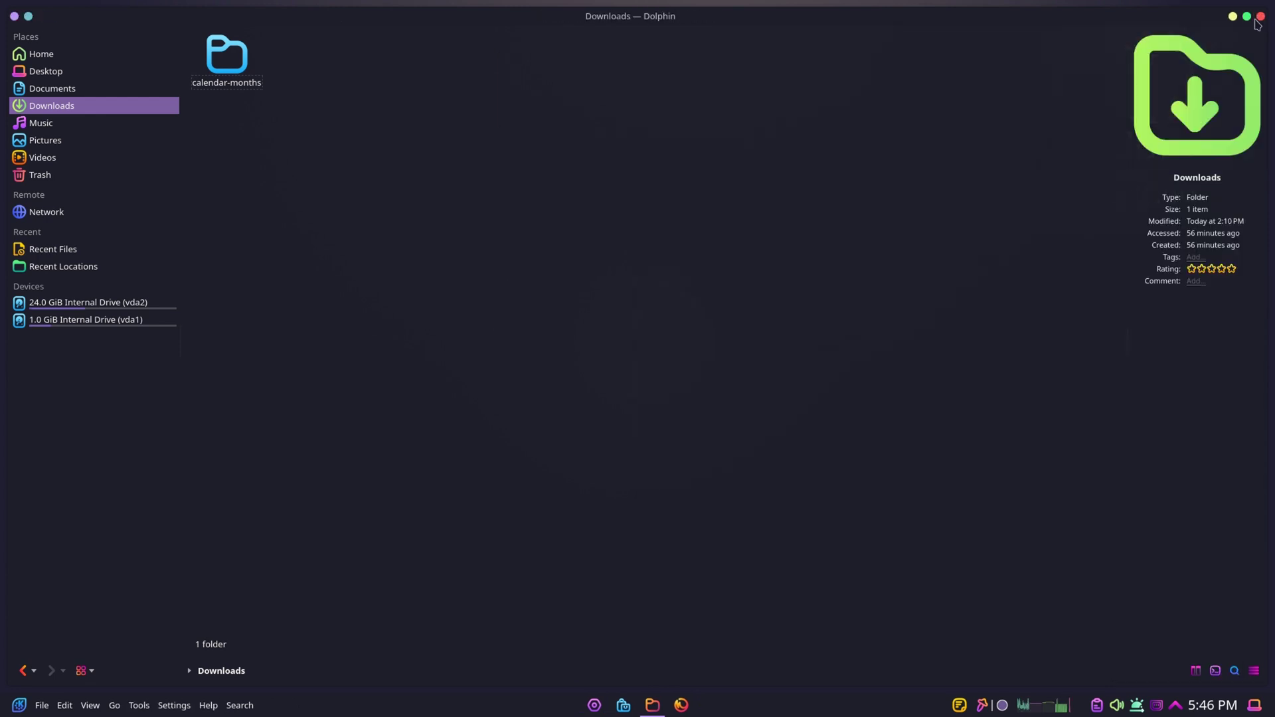
Close Dolphin, then open and dismiss the desktop context menu
left_click(1259, 16)
right_click(611, 199)
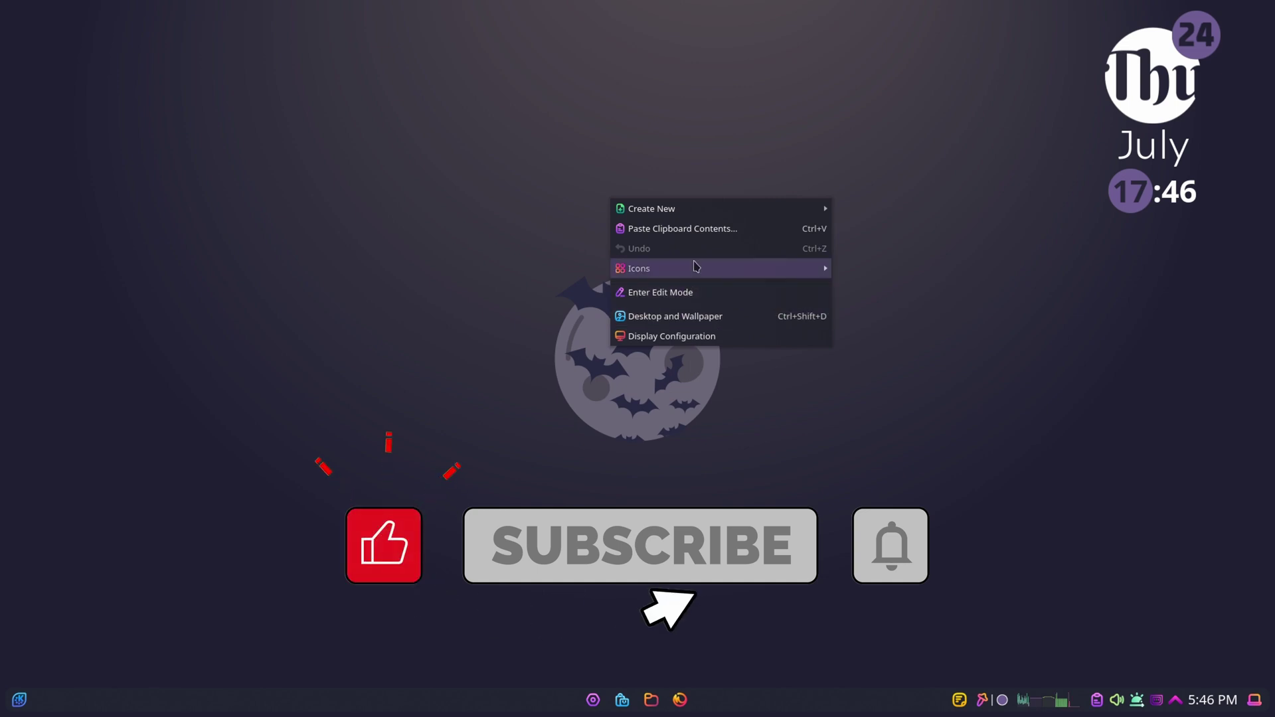
left_click(912, 241)
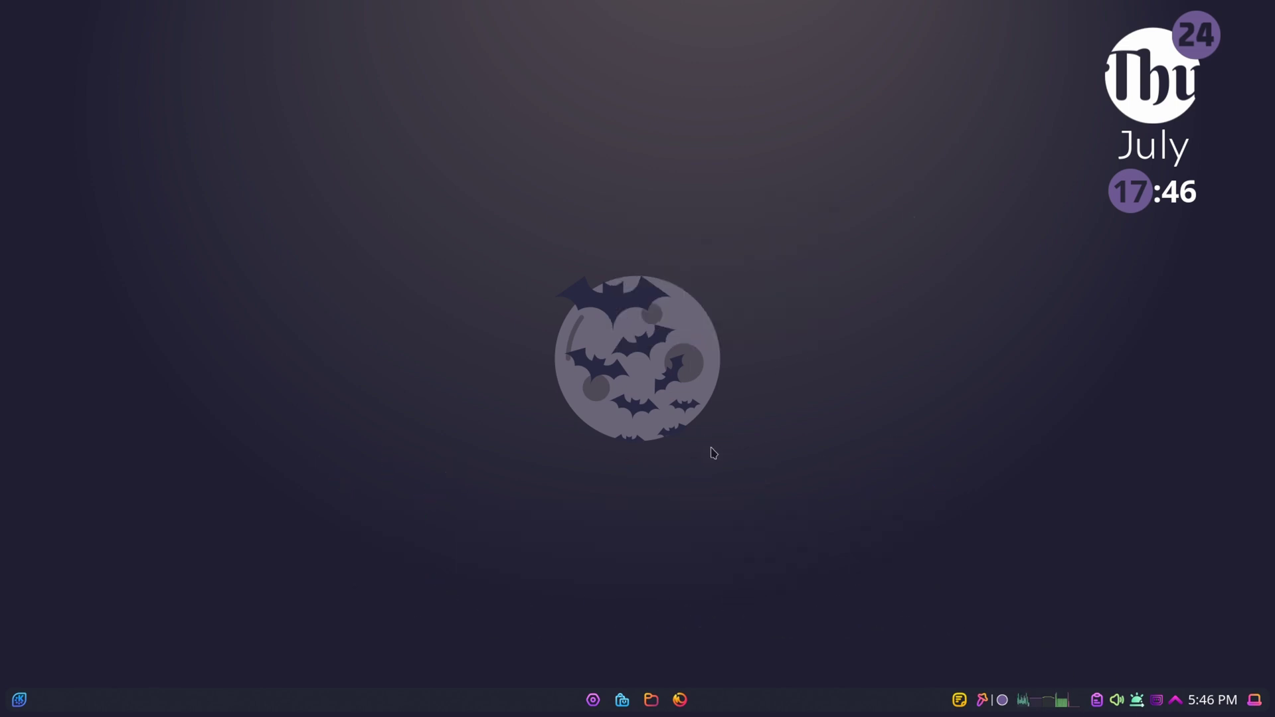